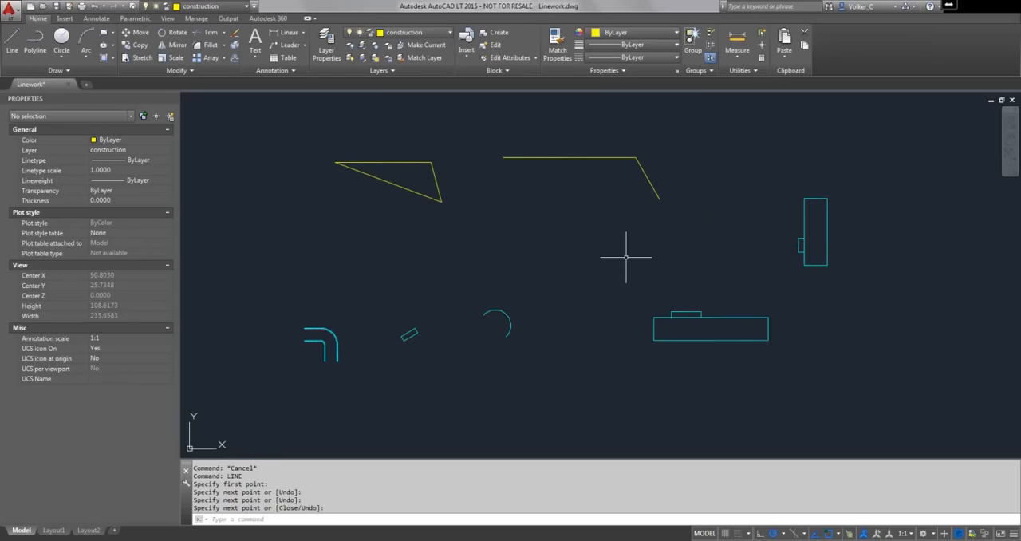
- Draw a line continuing from the free end of the last drawn line, sloping down and to the left
text(l)
key(Return)
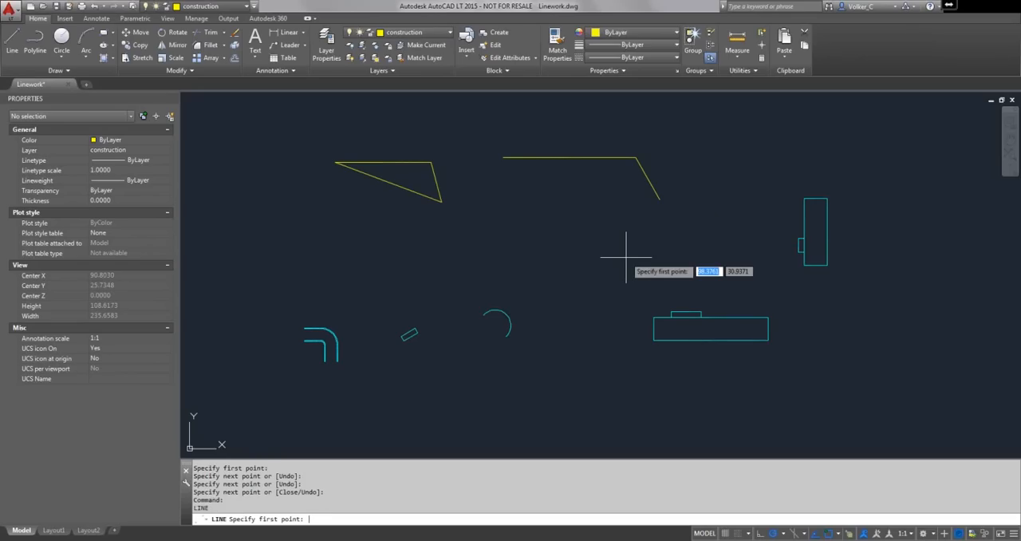
key(Return)
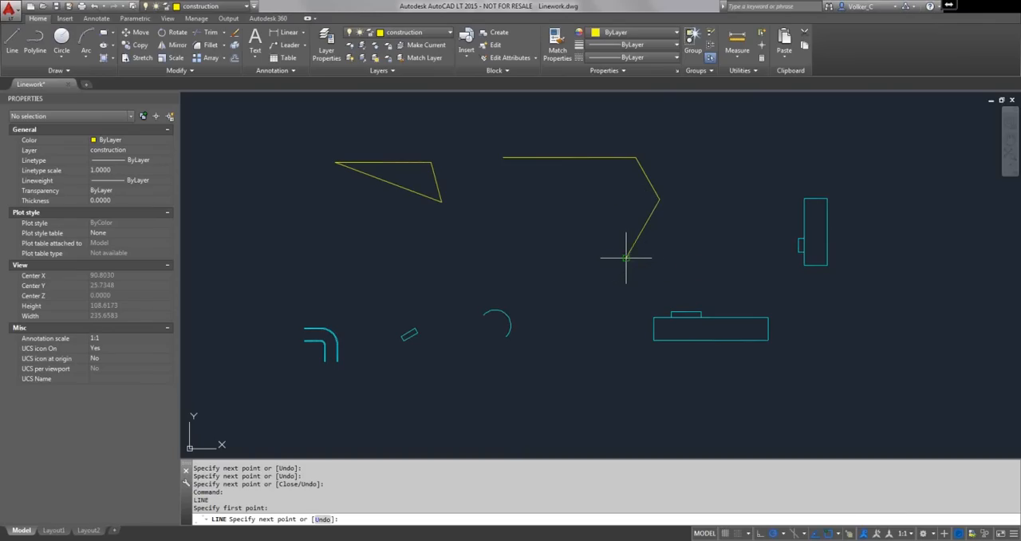
click(626, 257)
key(Return)
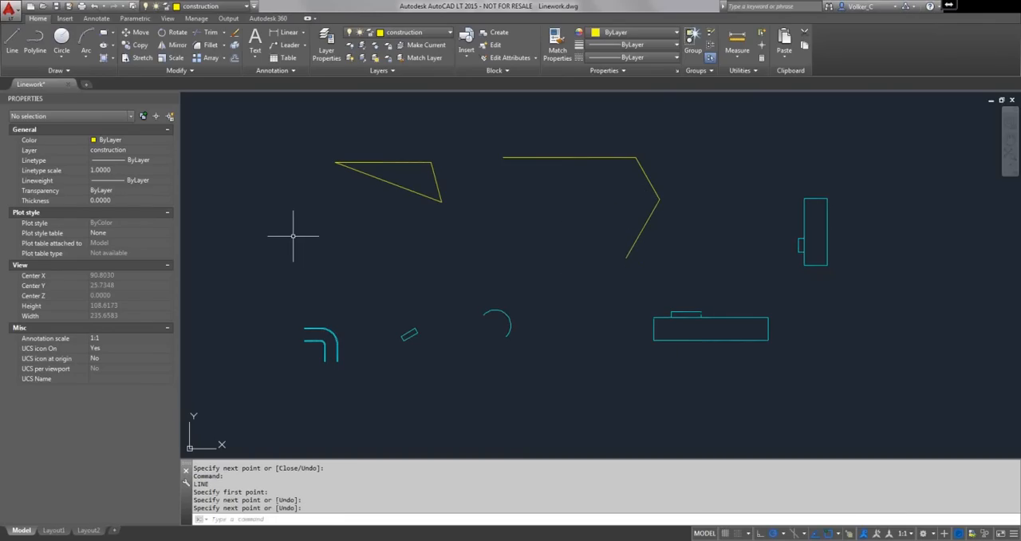
- Draw an arc continuing tangentially from the last line's endpoint, ending about 76.67 units away at 180°
click(86, 36)
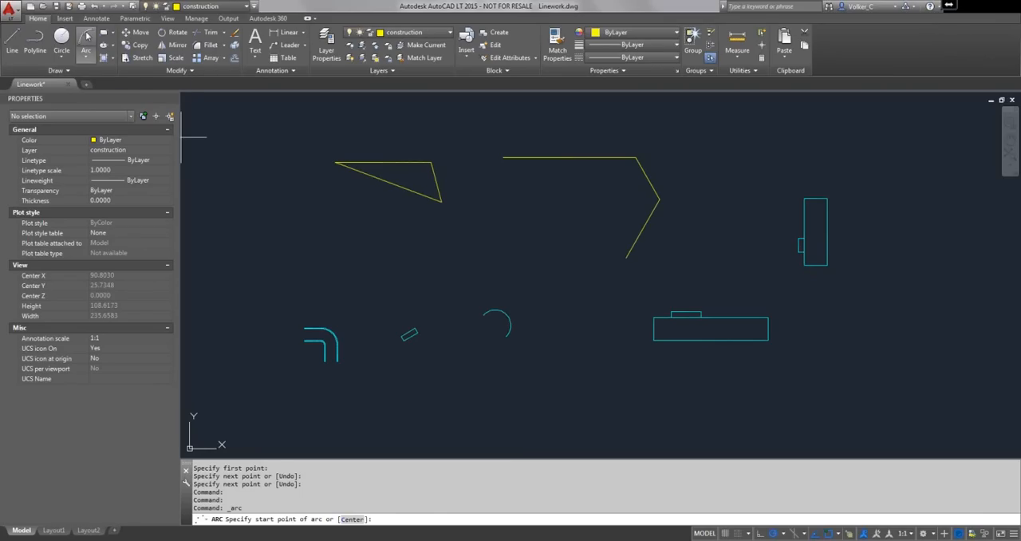
key(Return)
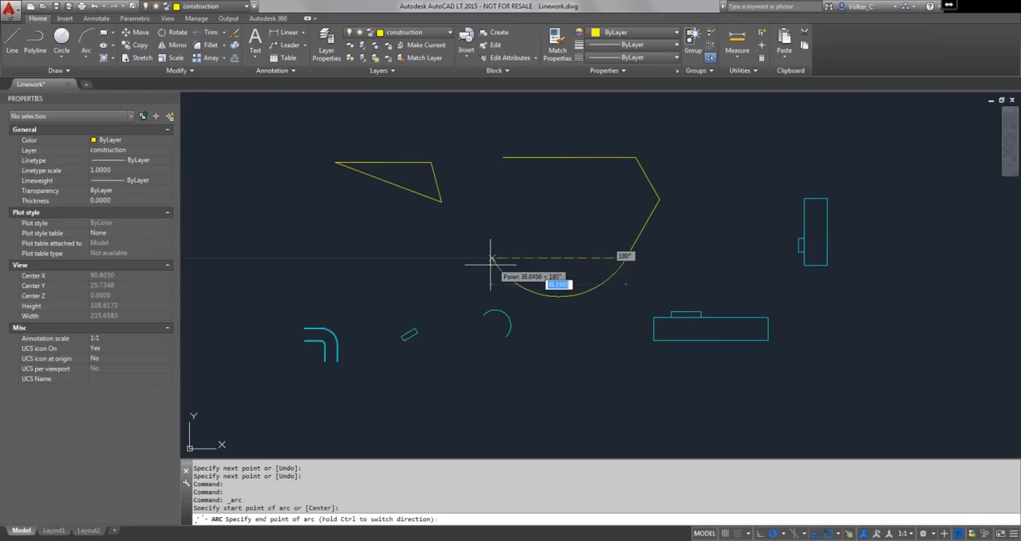
click(367, 258)
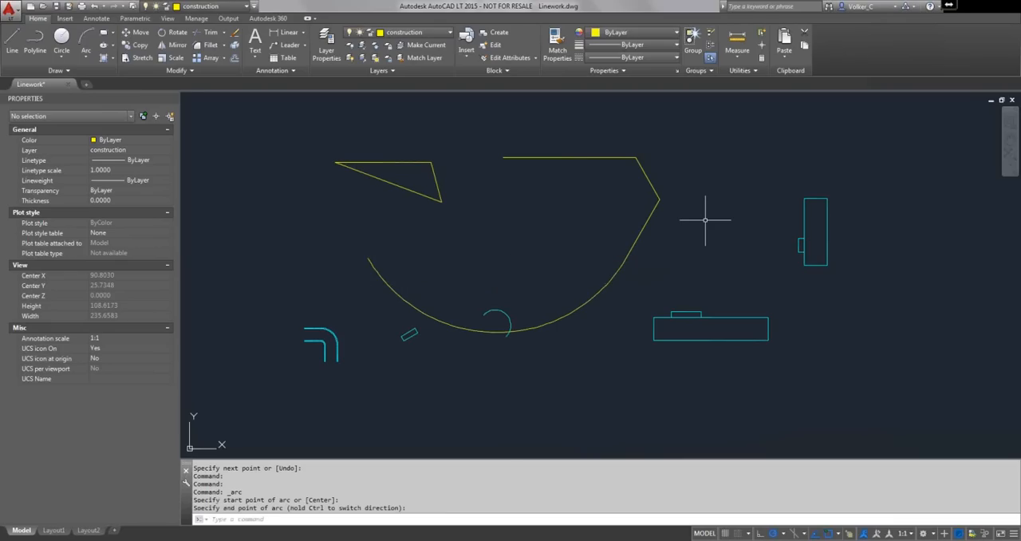
- Erase the three connected lines and the attached large arc, keeping the triangle
click(690, 141)
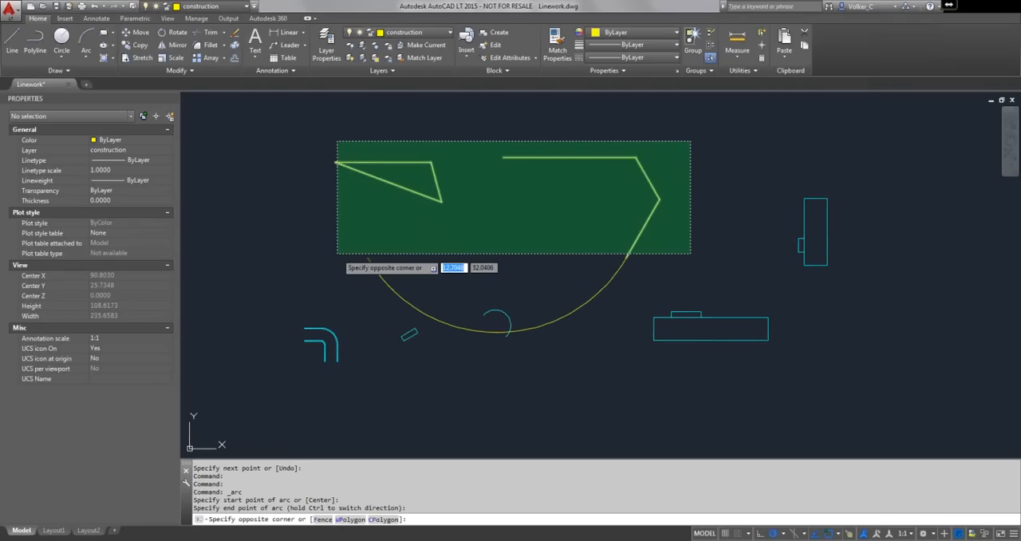
click(337, 254)
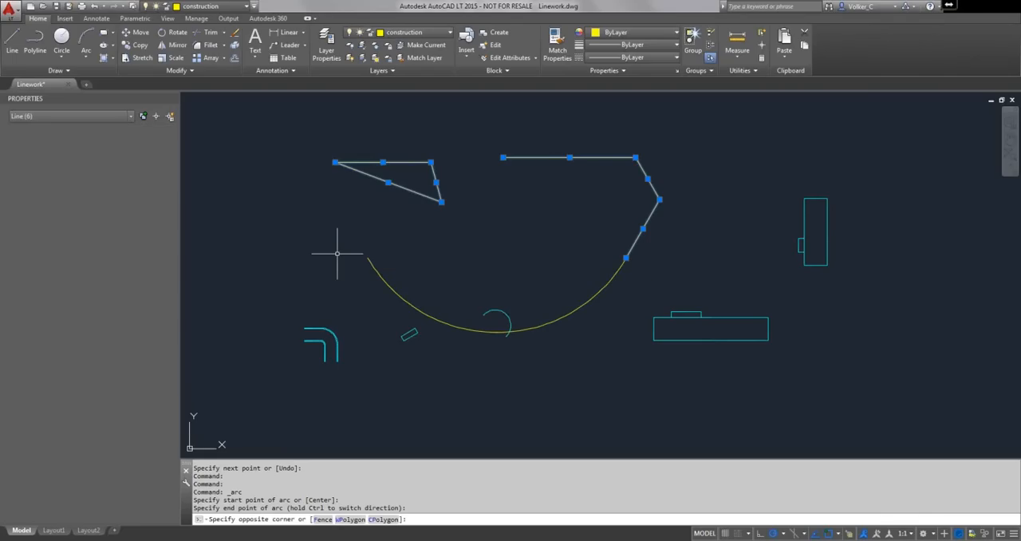
click(336, 253)
text(e)
key(Return)
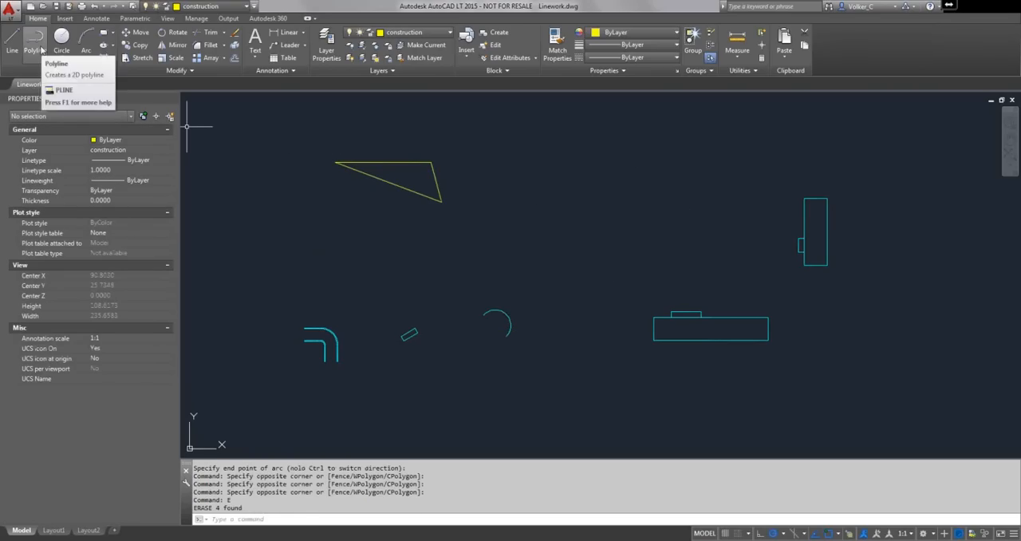
- Start a polyline to the right of the triangle with a horizontal segment 3 units long to the right
click(42, 50)
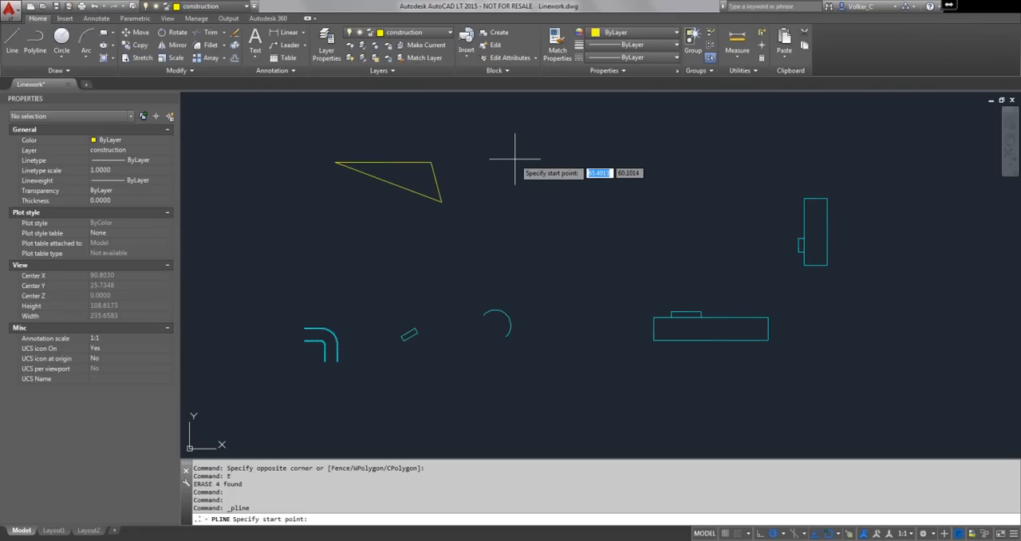
click(514, 159)
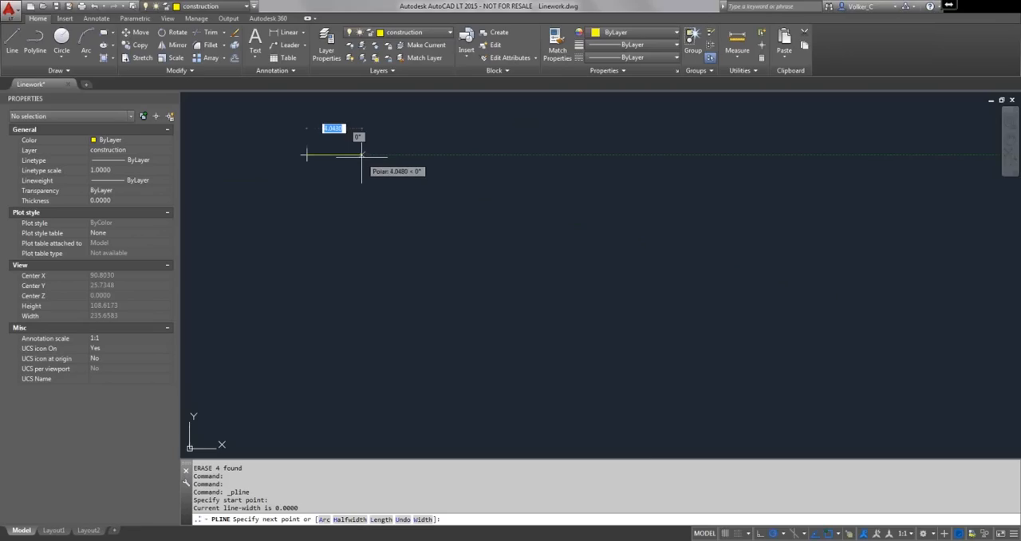
text(3)
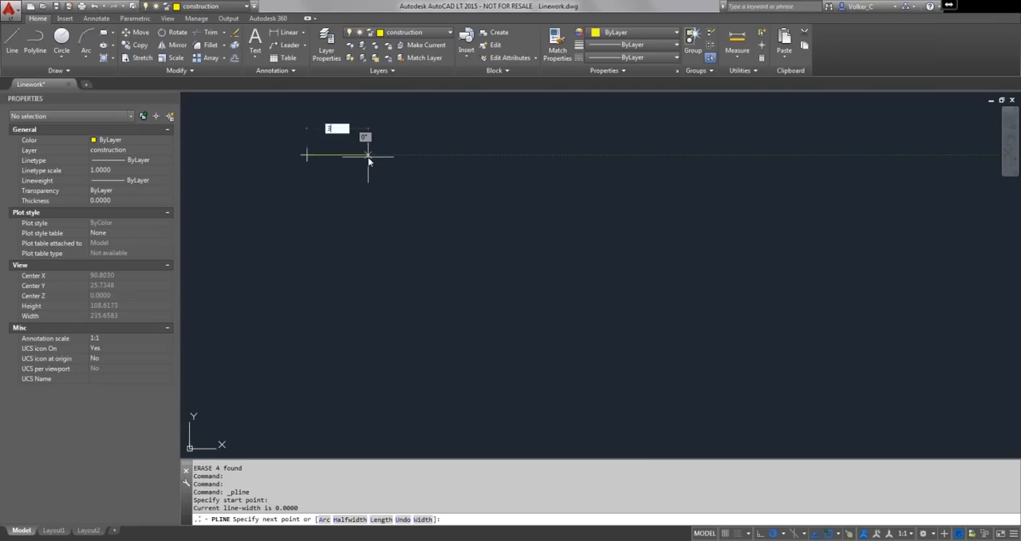
key(Return)
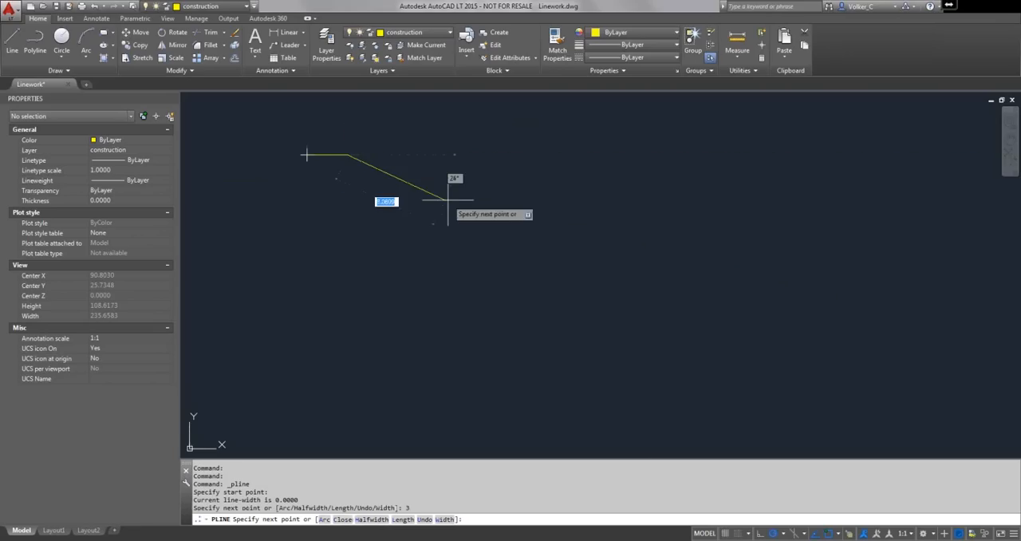
- Add a 2-unit horizontal arrowhead segment to the polyline with starting width 1 and ending width 0
scroll(426, 186, up, 2)
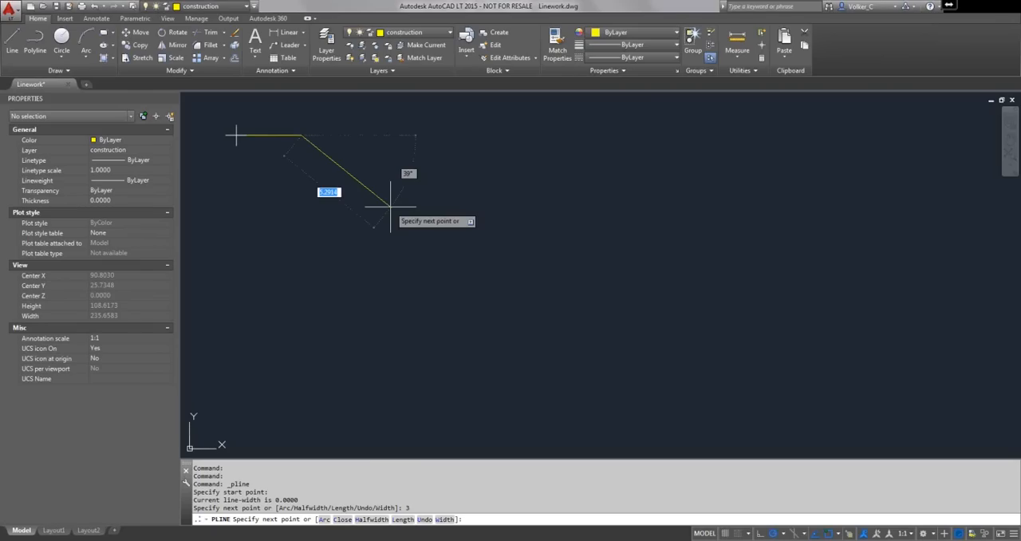
right_click(390, 206)
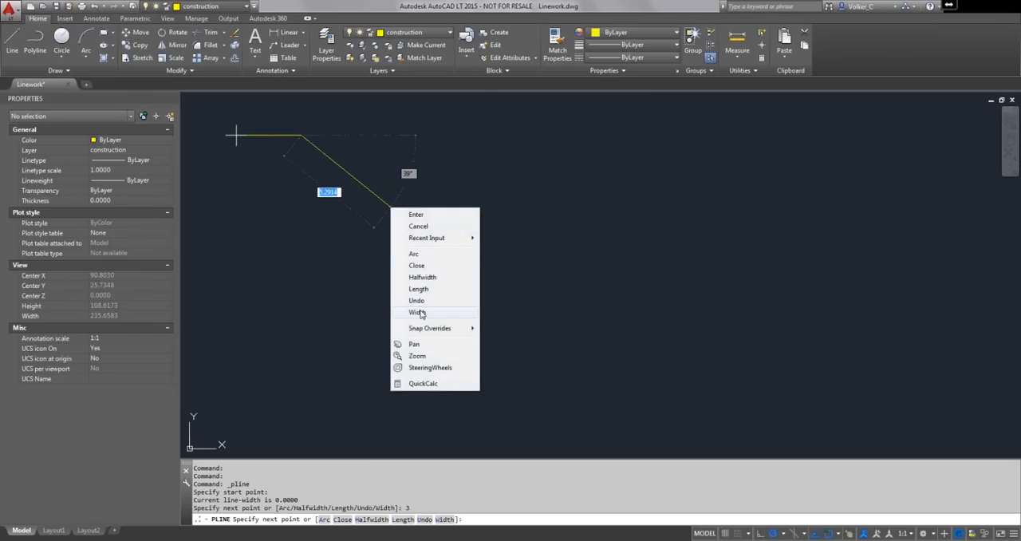
click(418, 312)
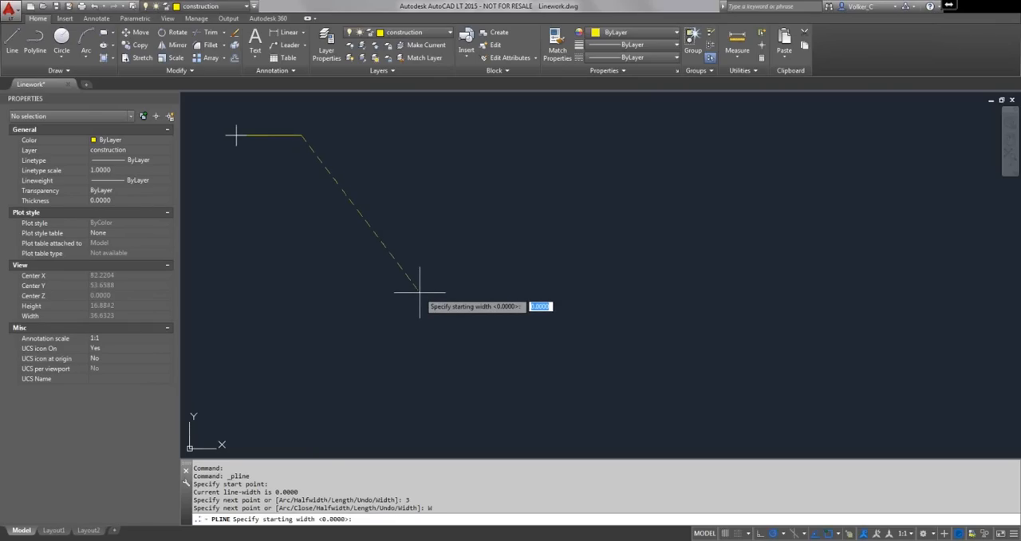
text(1)
key(Return)
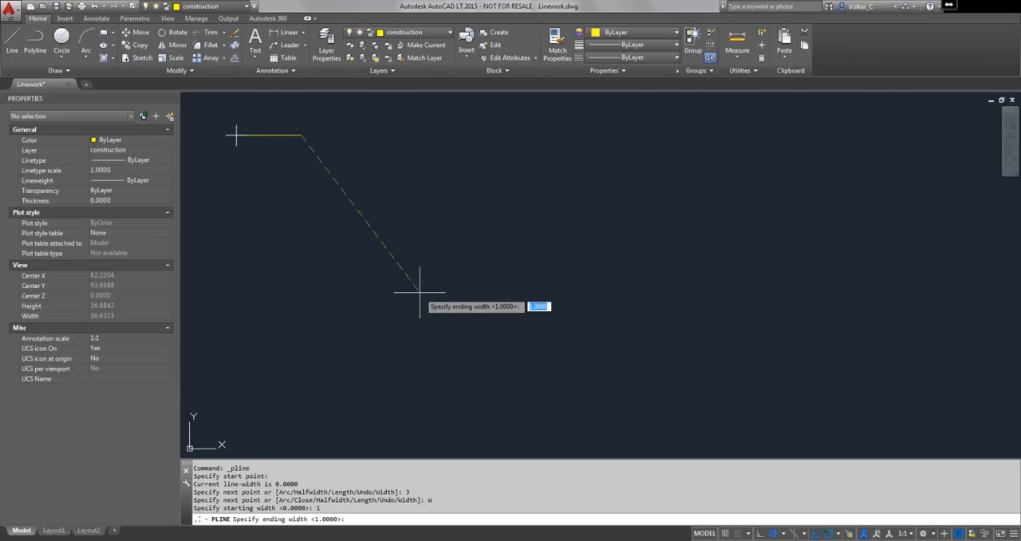
text(0)
key(Return)
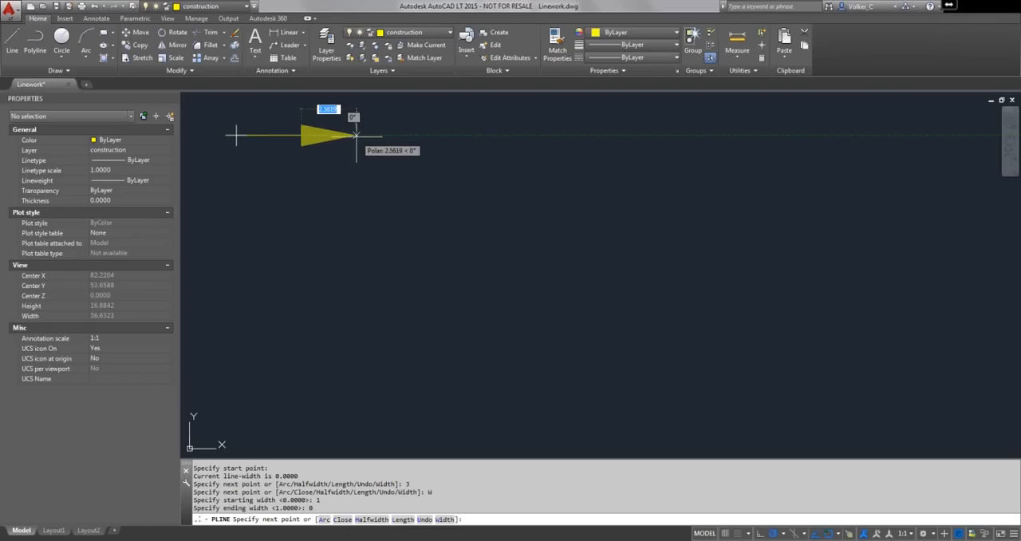
text(2)
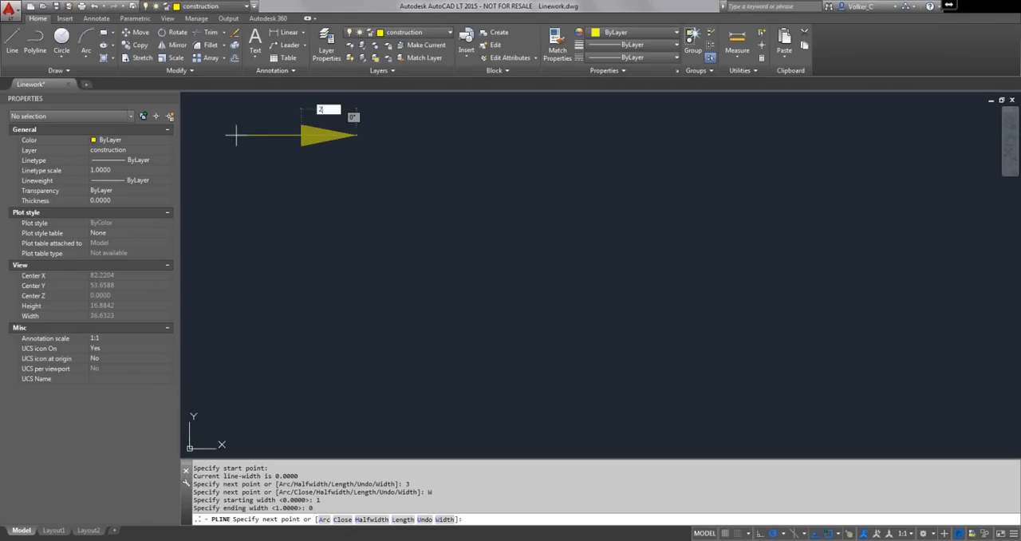
key(Return)
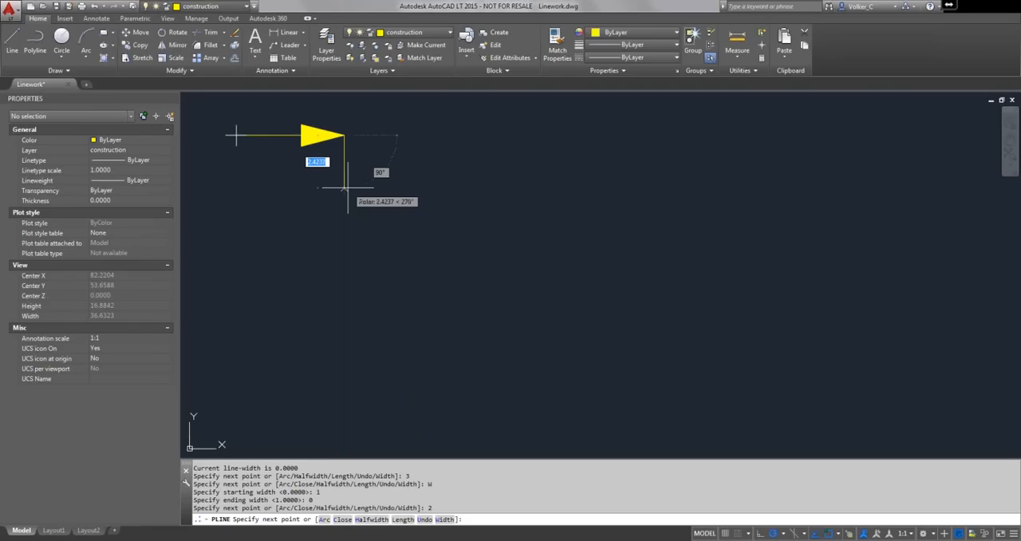
- Continue the polyline from the arrowhead tip with an arc ending 2 units straight below it
right_click(344, 188)
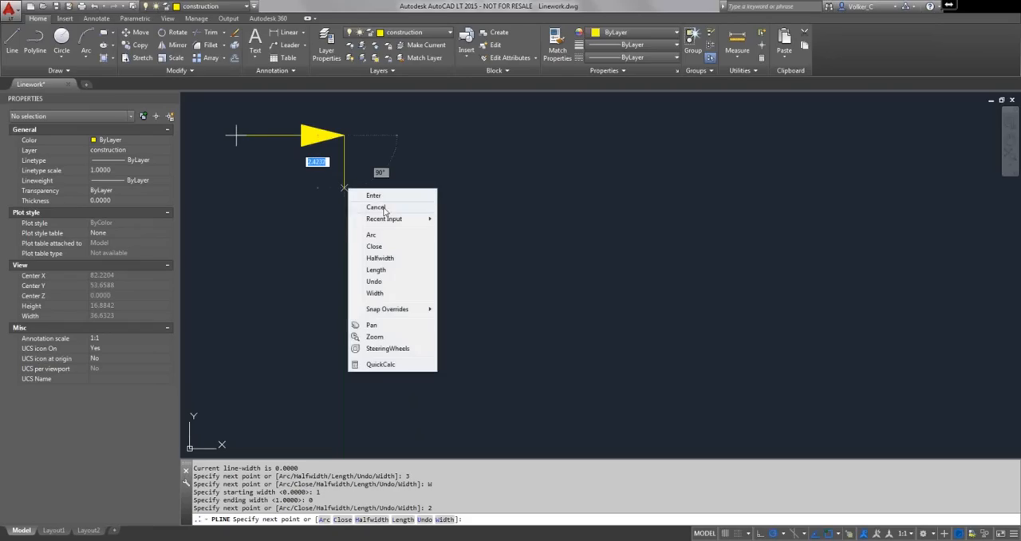
click(388, 236)
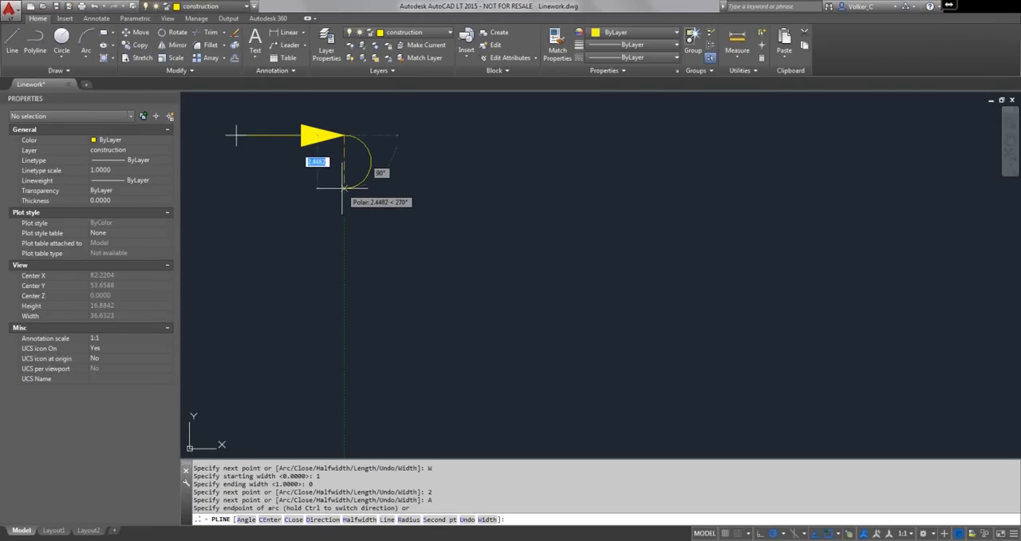
text(2)
key(Return)
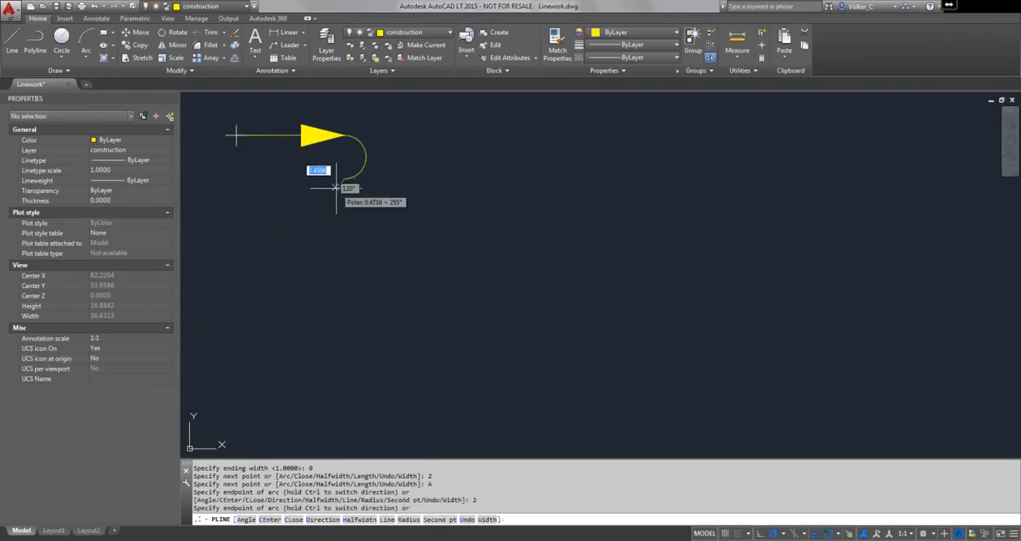
- Add a straight polyline segment 5 units long to the left with starting and ending half-width .125
right_click(304, 225)
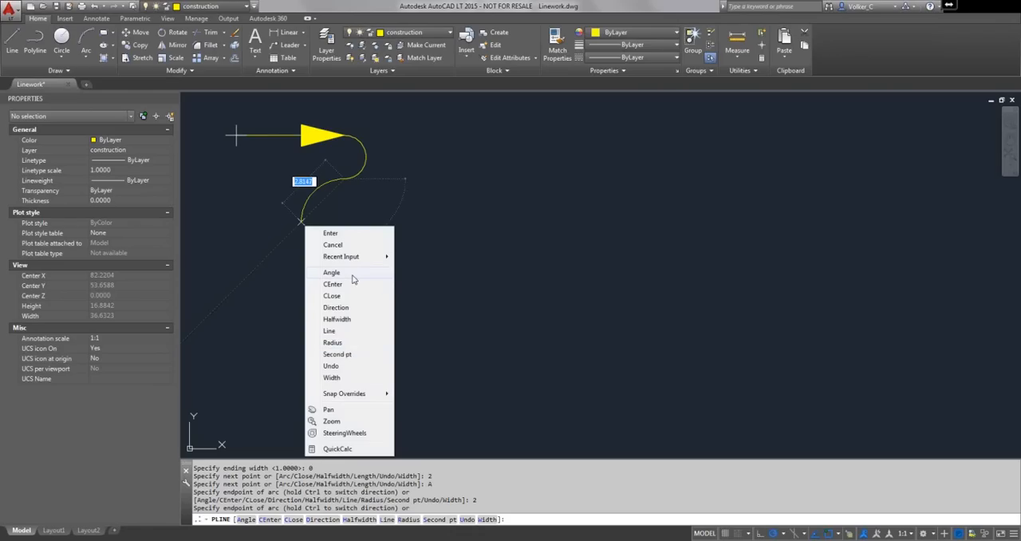
click(349, 331)
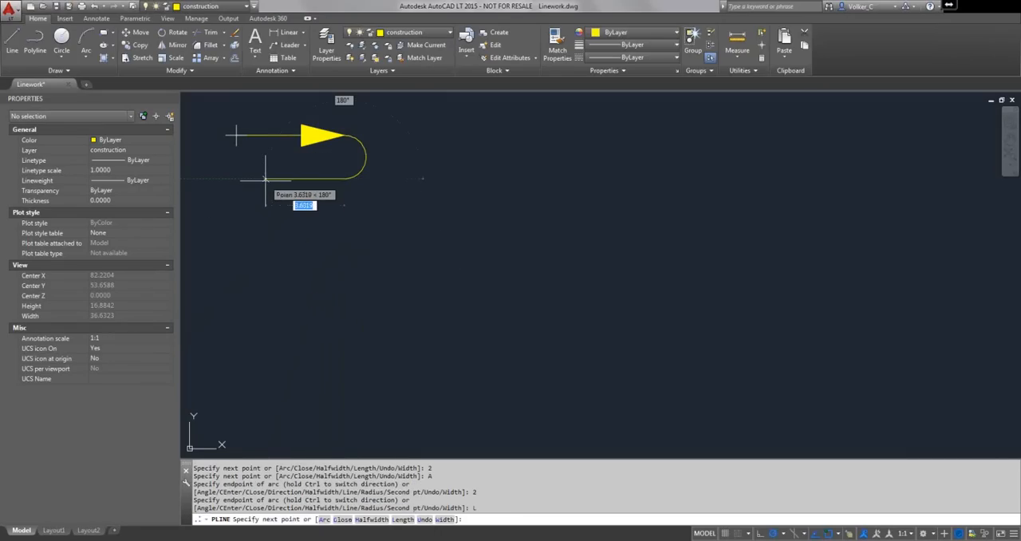
text(h)
key(Return)
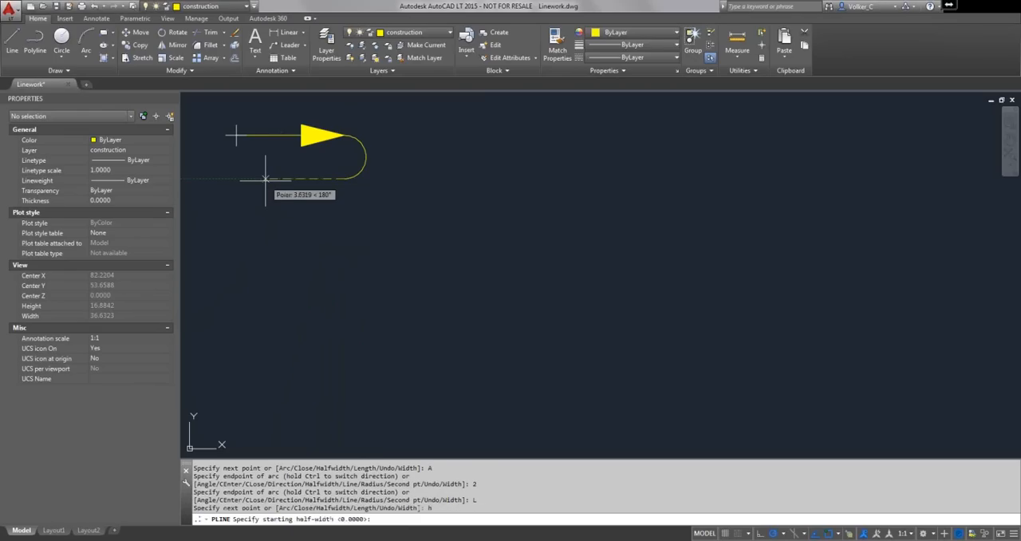
text(.125)
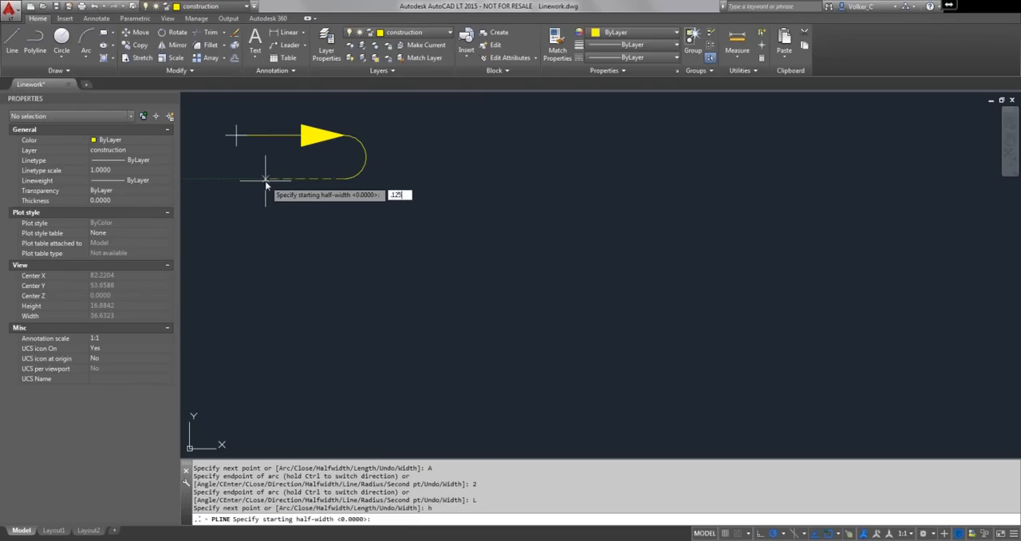
key(Return)
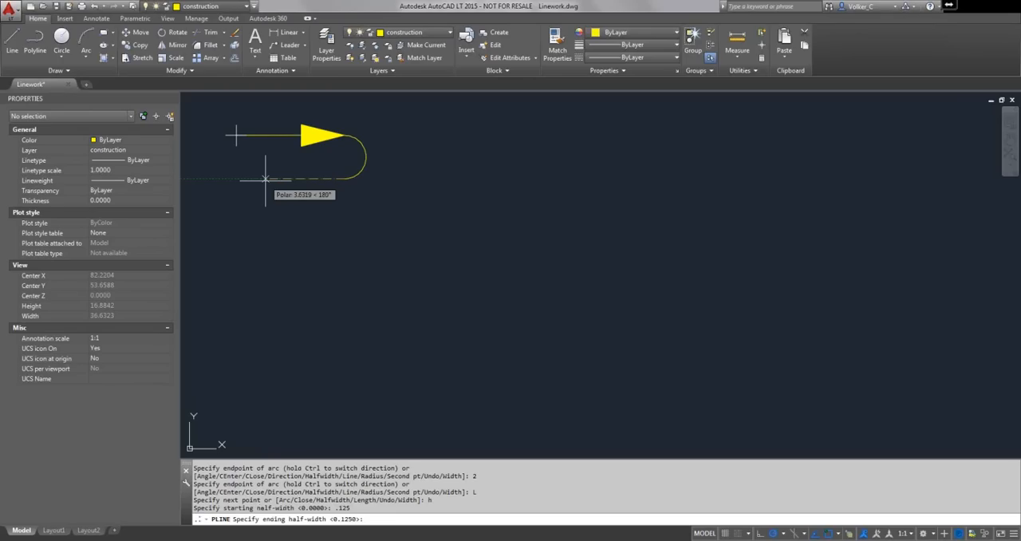
key(Return)
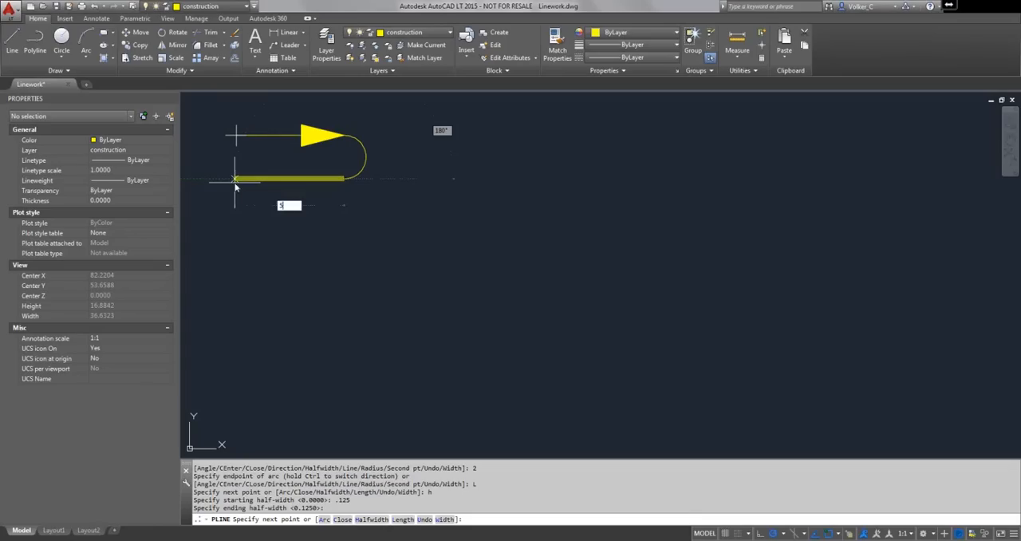
text(5)
key(Return)
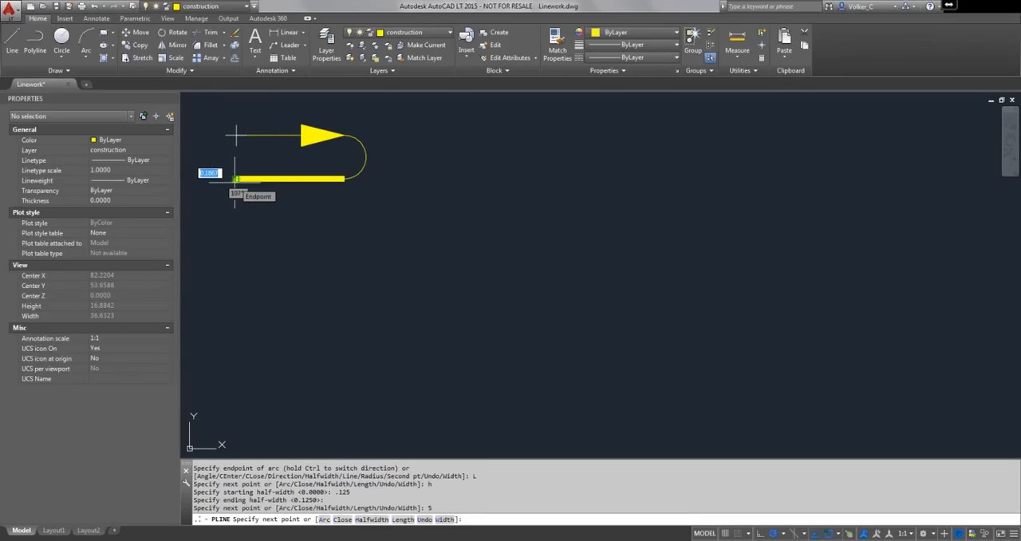
- Set the next polyline segment's starting and ending width to 0, and close the polyline back to its start point
right_click(246, 187)
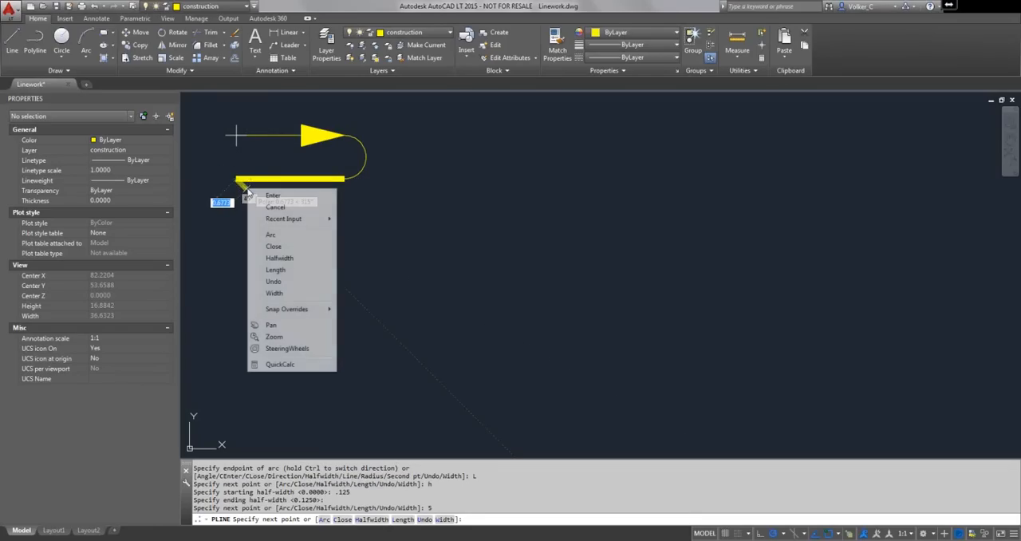
click(274, 293)
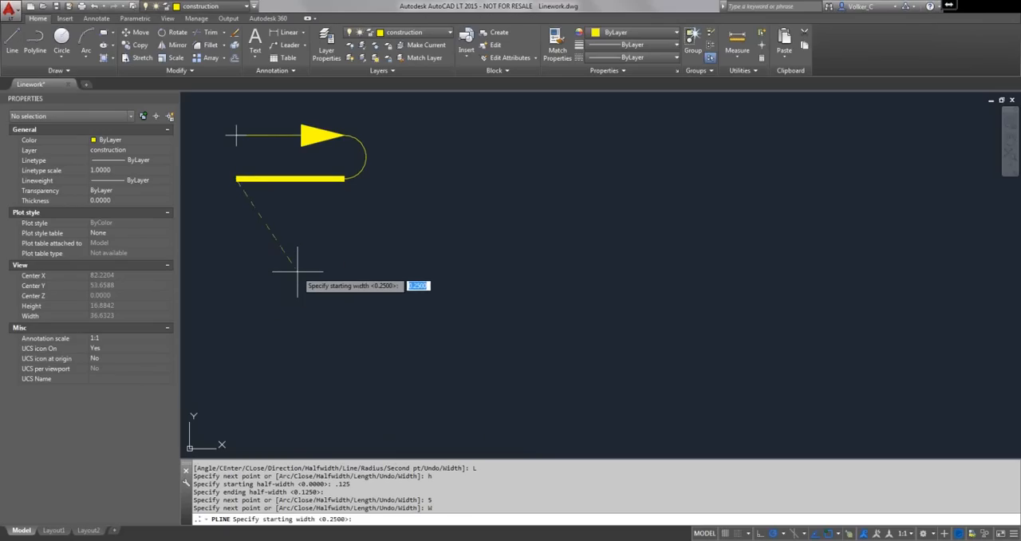
text(o)
key(Return)
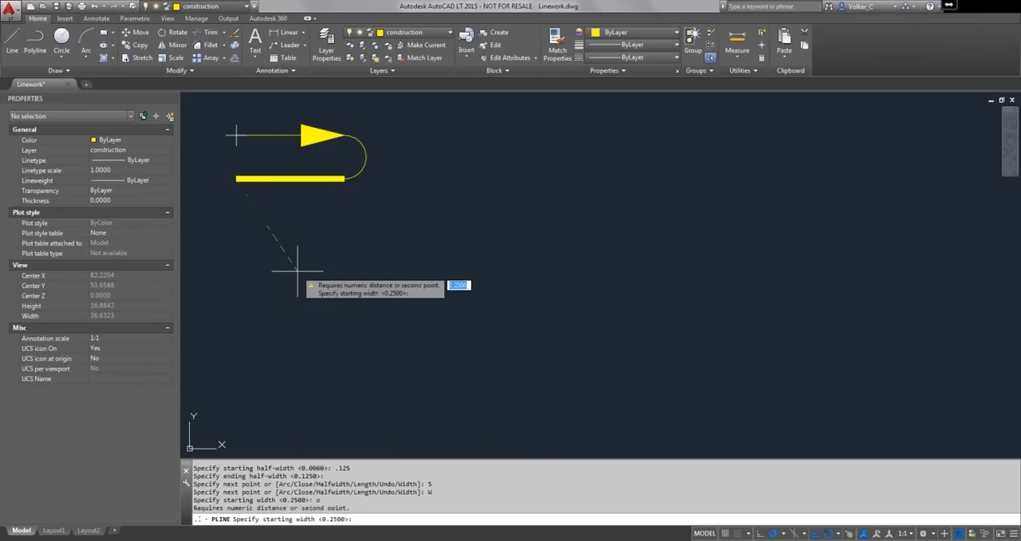
text(0)
key(Return)
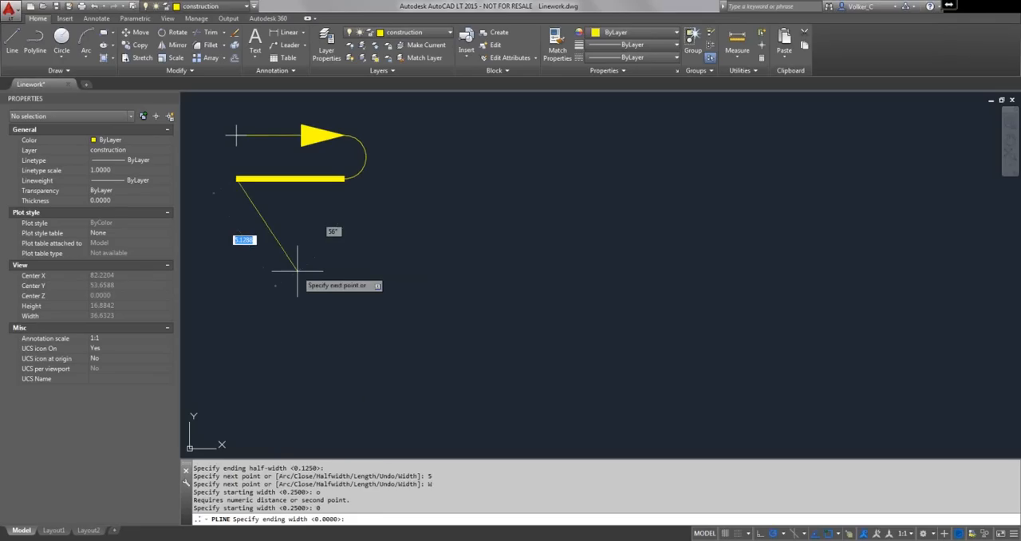
key(Return)
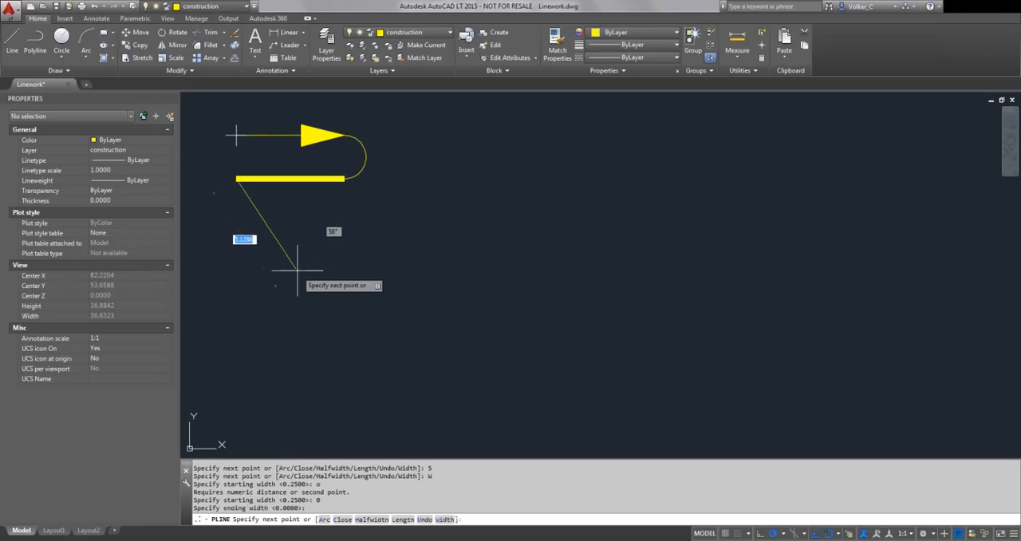
right_click(232, 148)
click(256, 204)
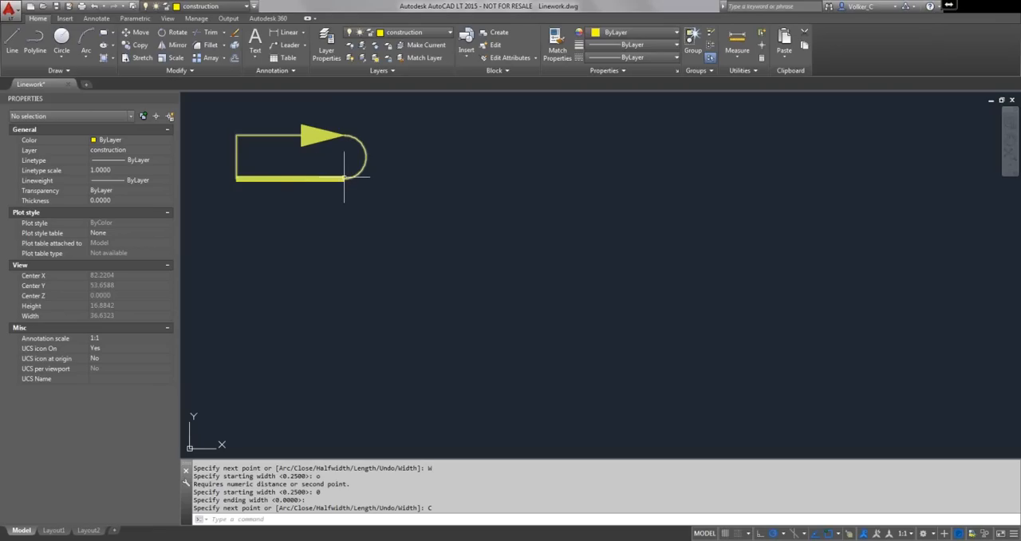
- Explode the closed polyline with the arrowhead into its separate lines and arc
scroll(334, 179, up, 2)
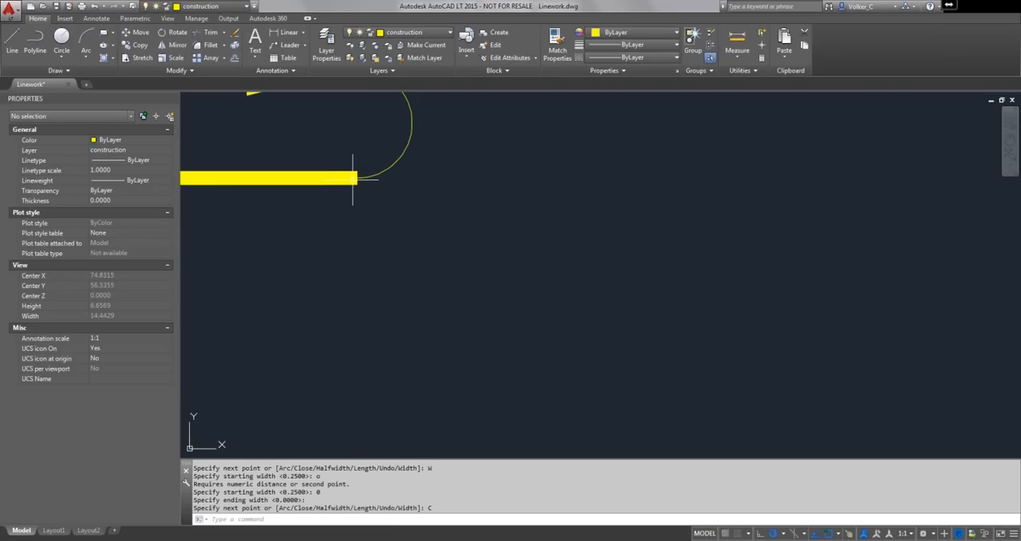
scroll(351, 179, down, 4)
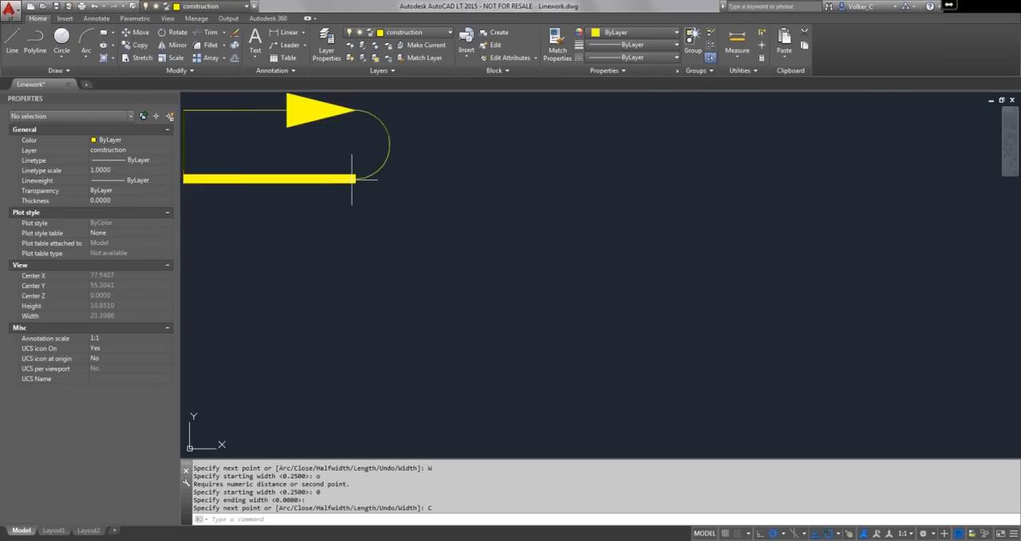
middle_drag(349, 182, 465, 225)
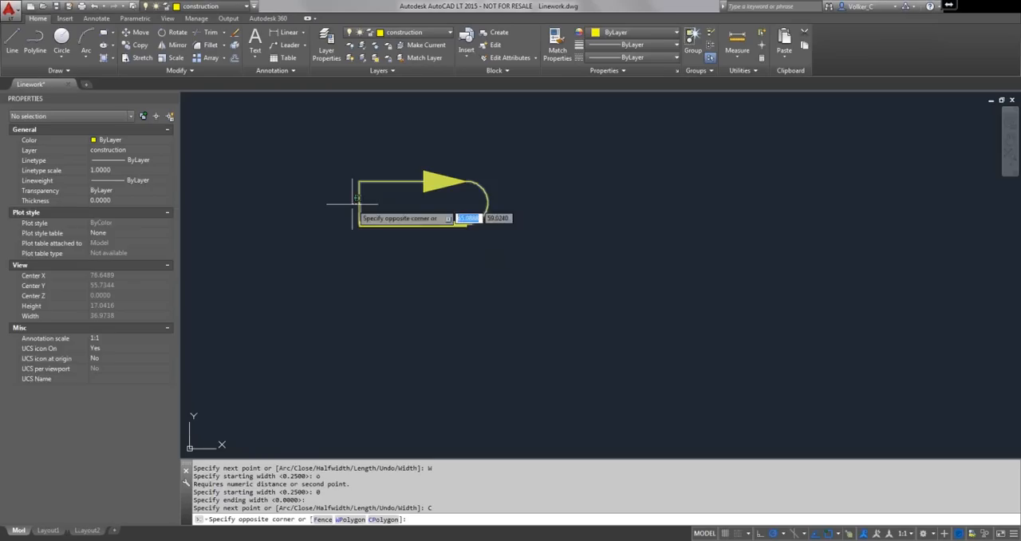
click(361, 205)
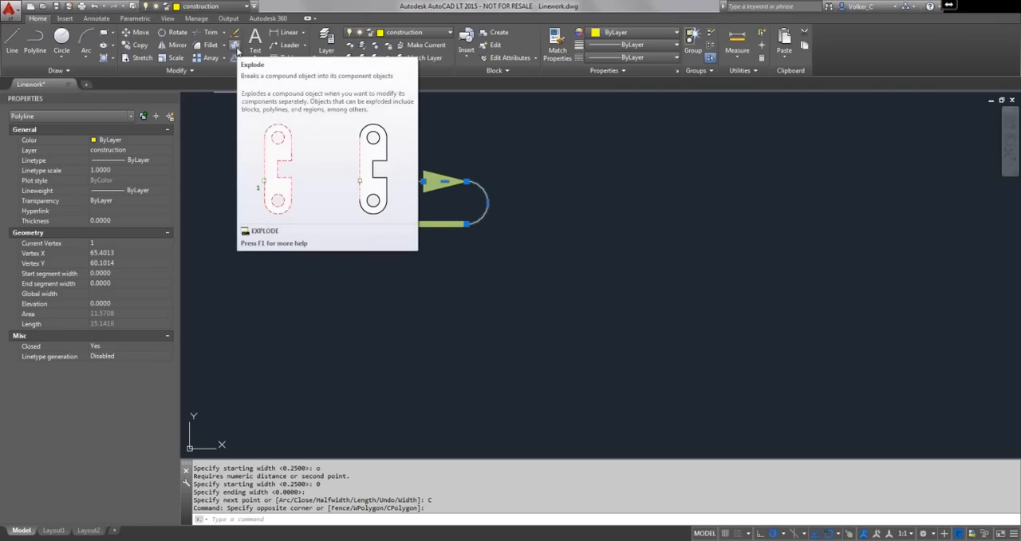
click(236, 47)
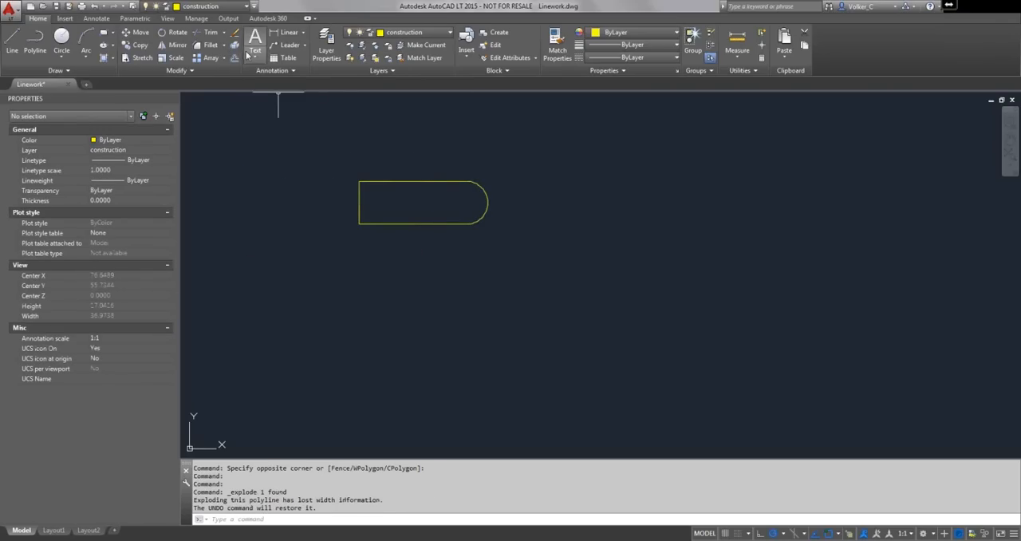
- Examine the exploded outline's lines and arc as individual objects, selecting several one by one and all of them together
click(397, 182)
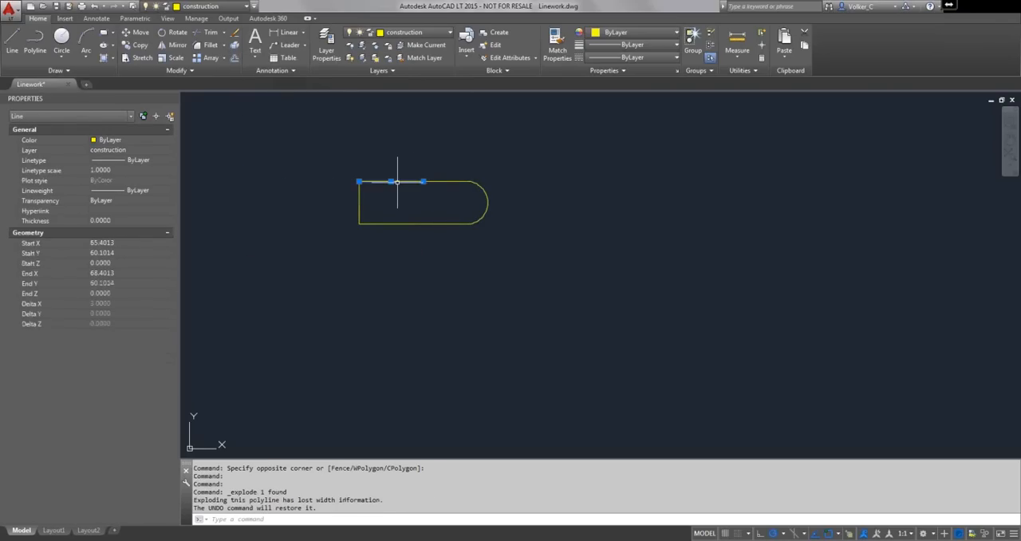
click(453, 182)
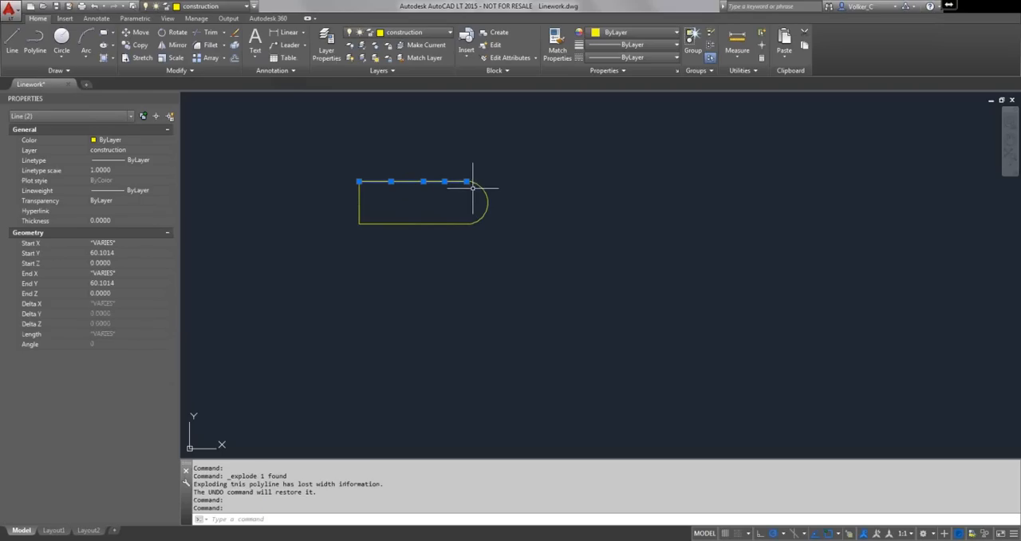
click(483, 188)
click(431, 224)
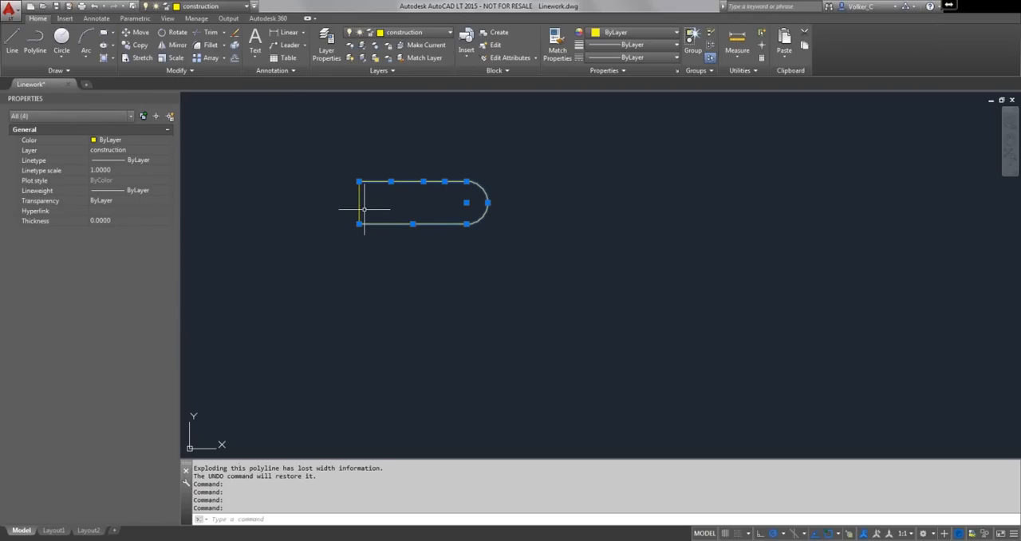
key(Escape)
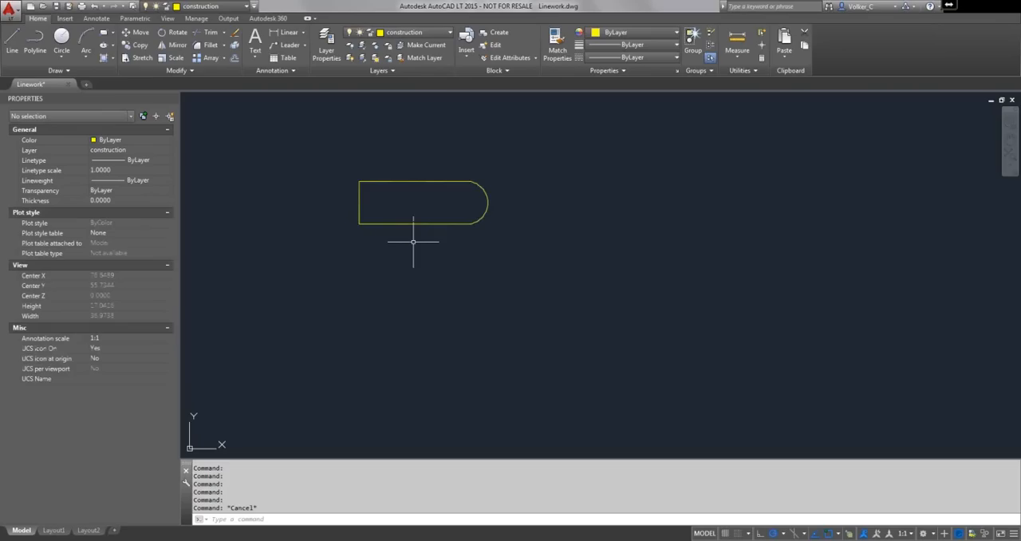
click(543, 153)
click(327, 230)
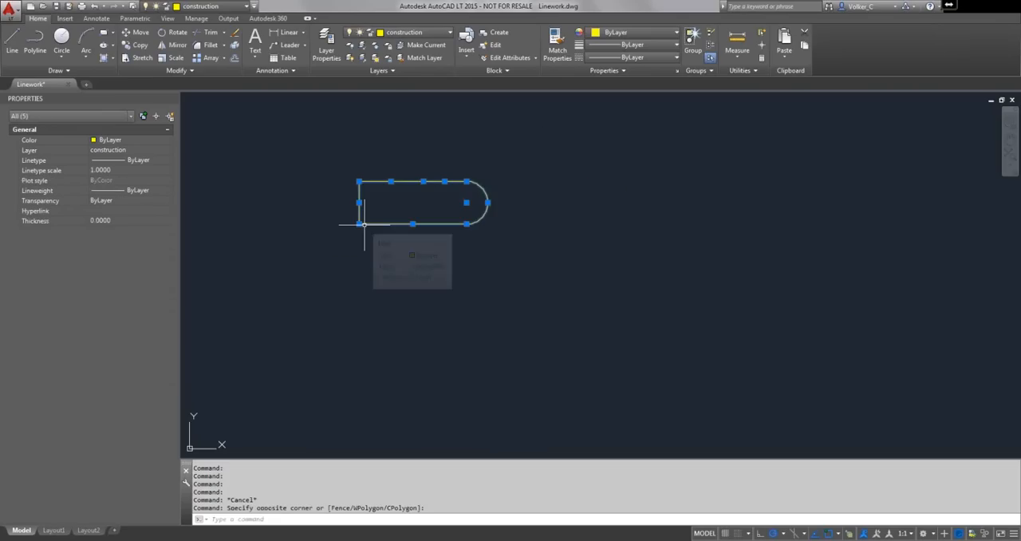
key(Escape)
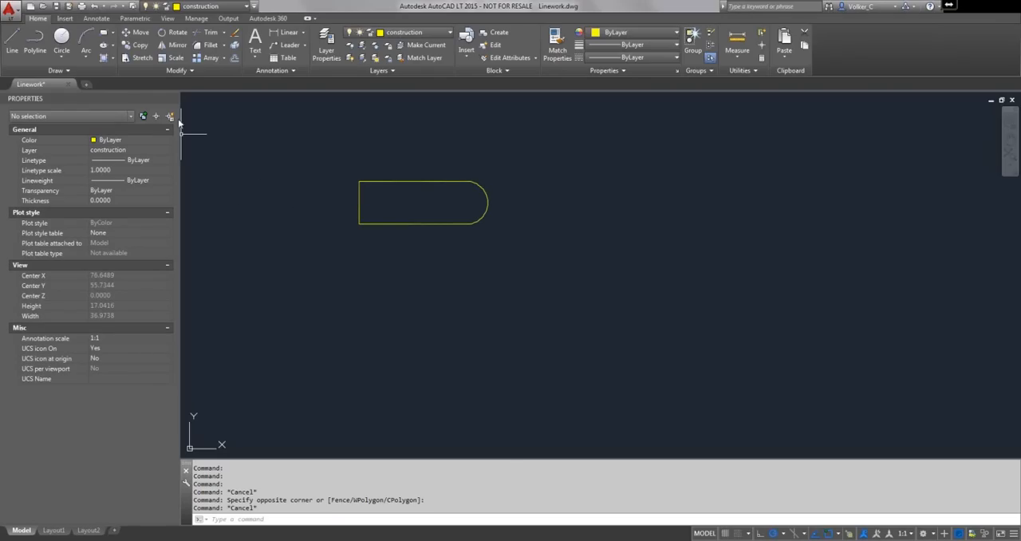
- Edit the short upper line next to the arc with Edit Polyline and turn it into a polyline
click(186, 70)
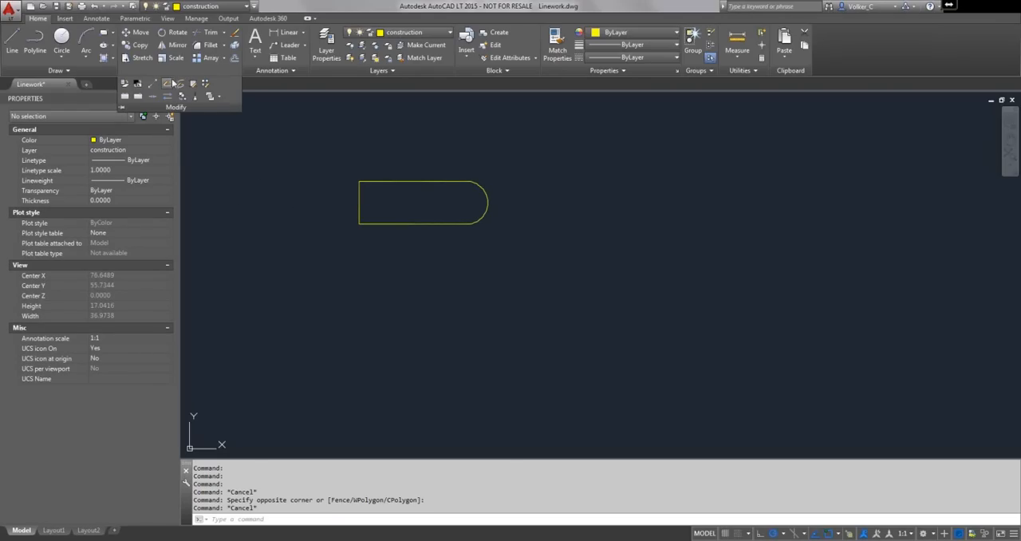
click(168, 85)
click(435, 182)
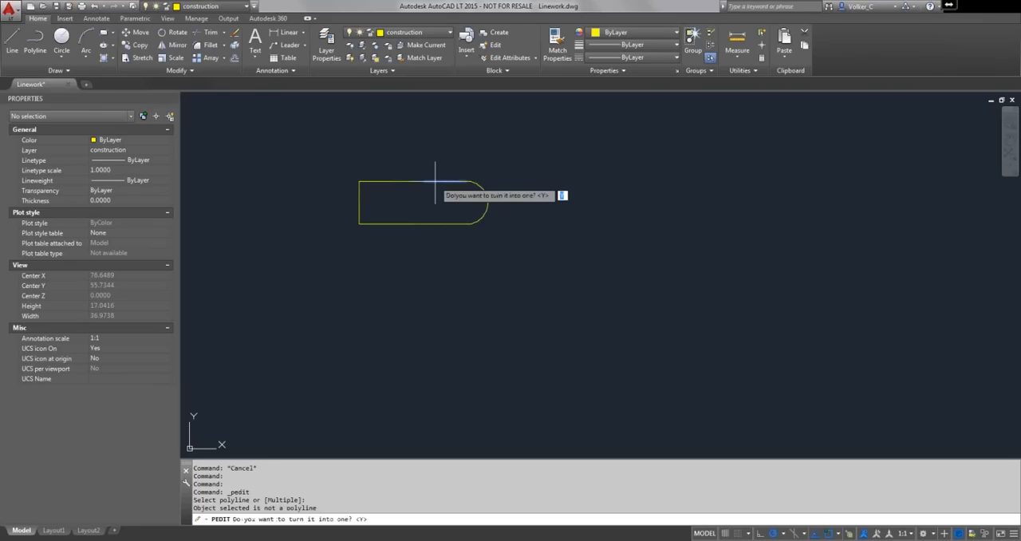
key(Return)
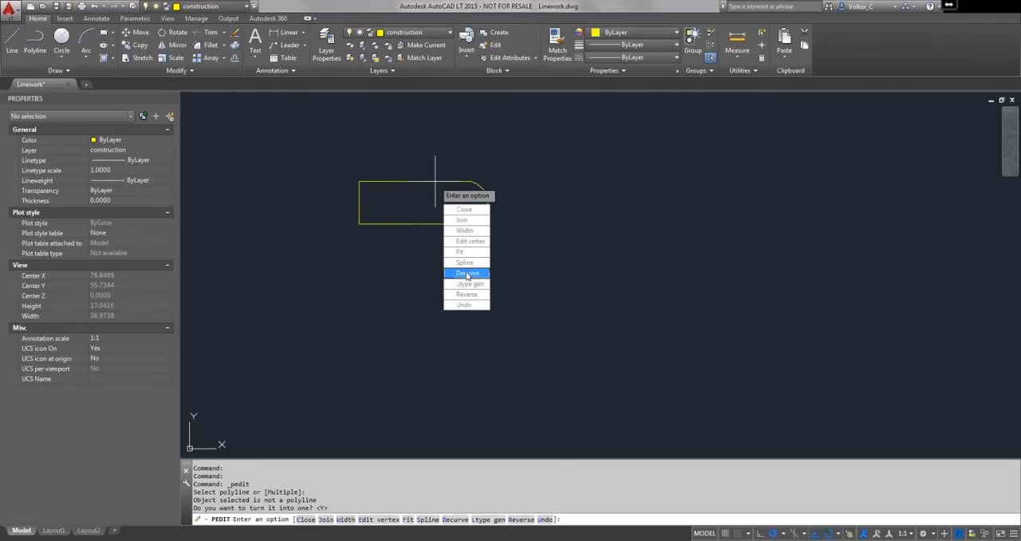
- Join the outline's remaining lines and arc to the converted segment to form one closed polyline, and end the edit
click(462, 220)
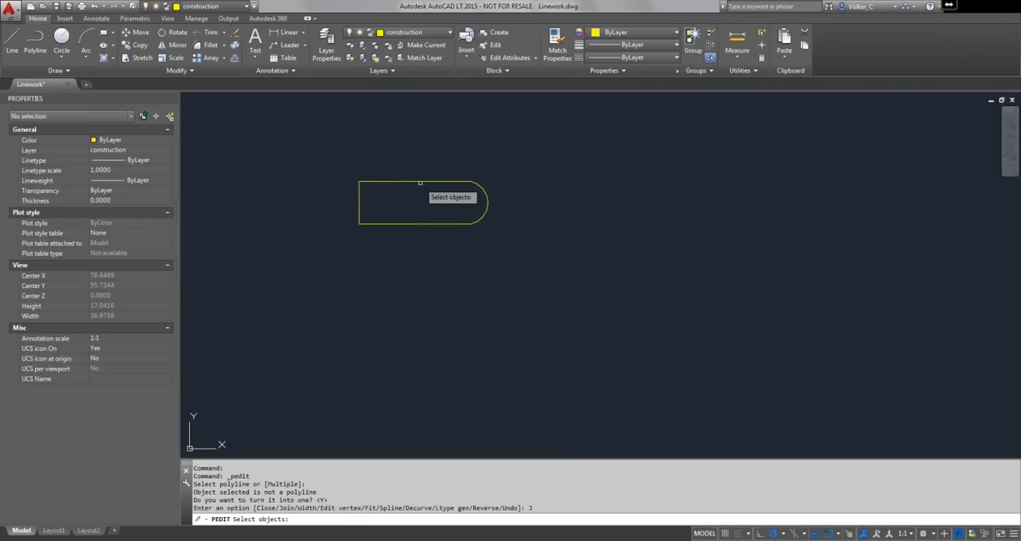
click(420, 181)
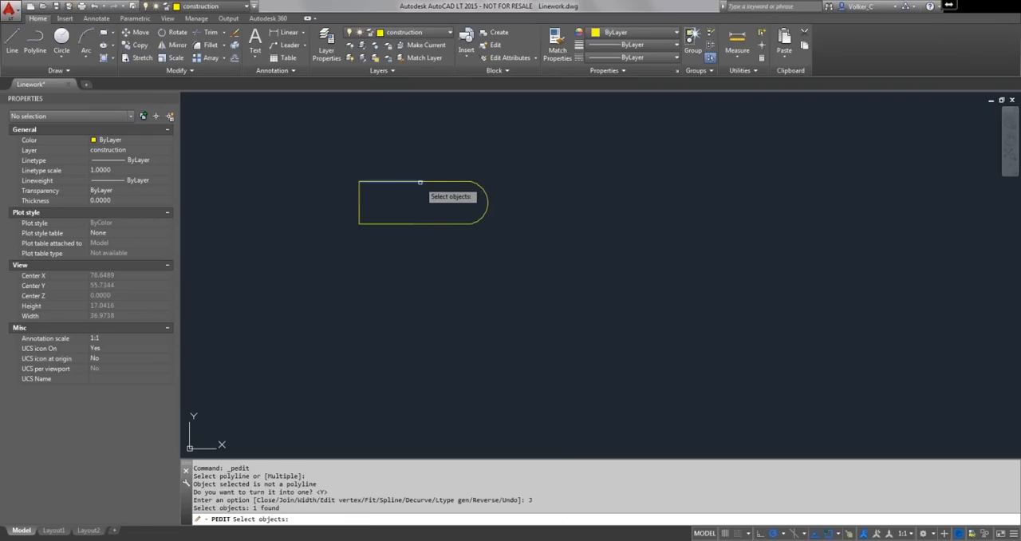
click(421, 182)
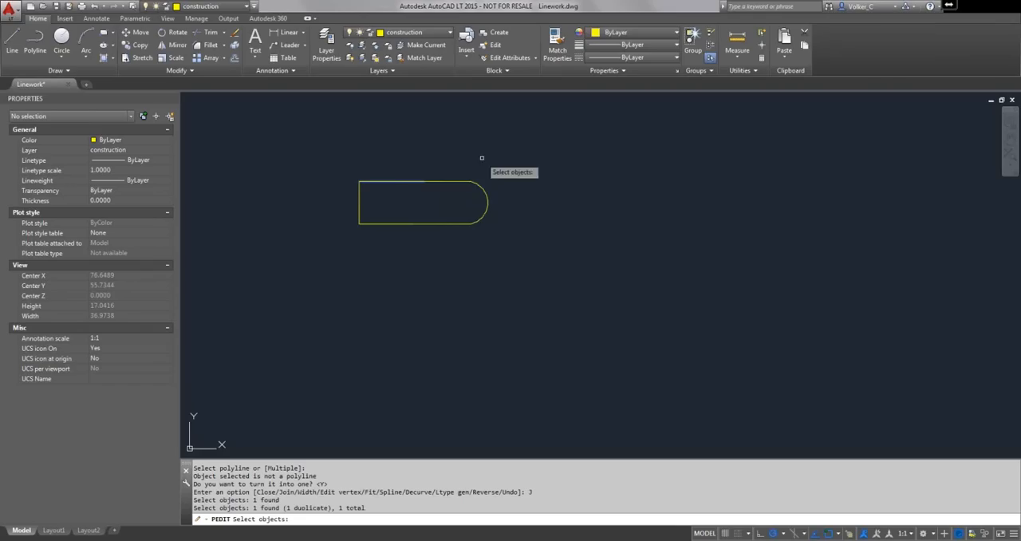
click(511, 170)
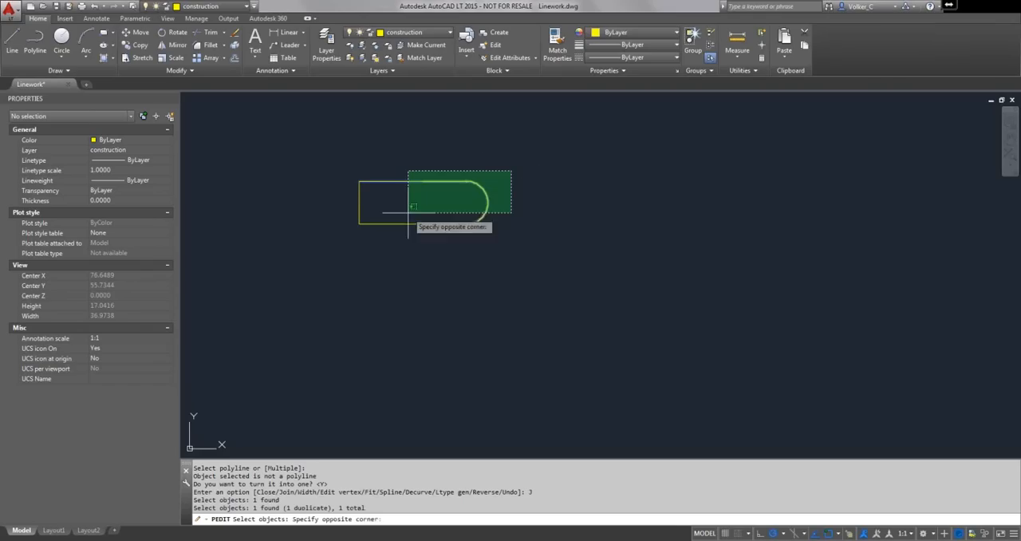
click(344, 235)
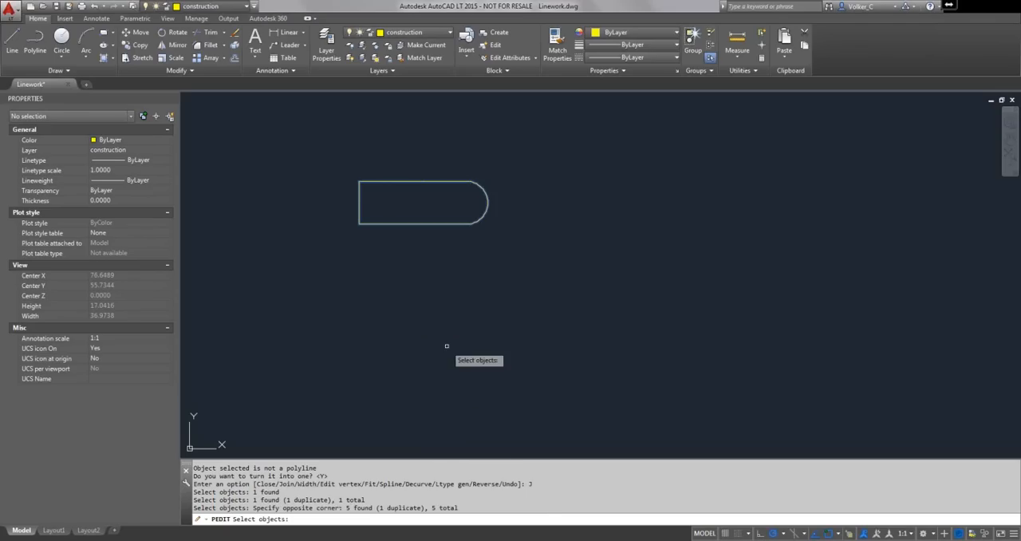
key(Return)
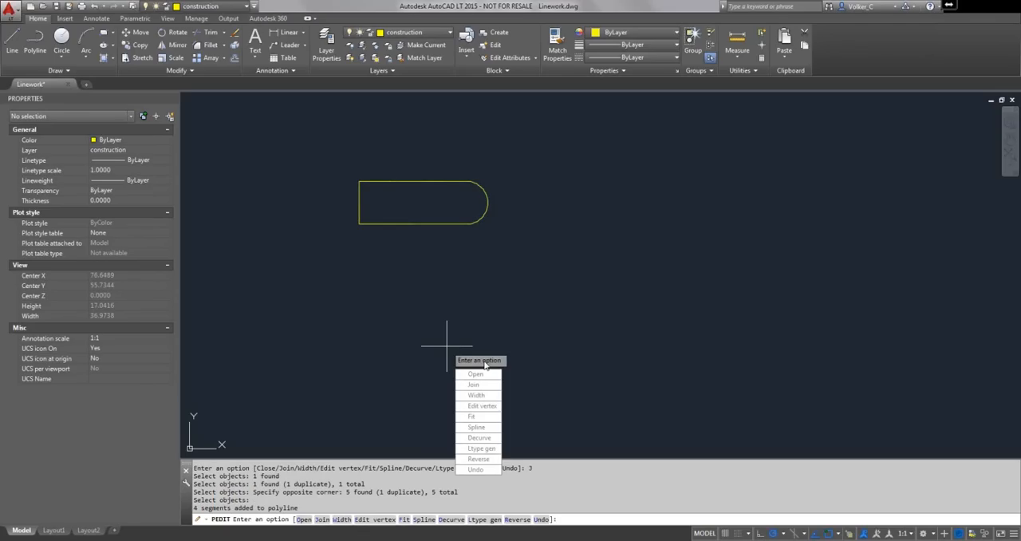
key(Return)
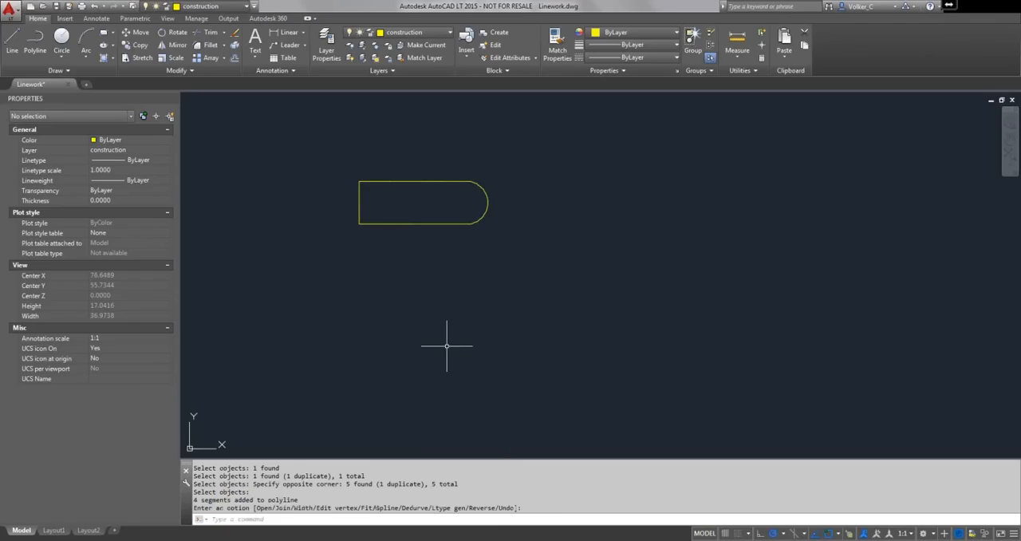
- Set the width of all segments of the joined polyline to .25 with Edit Polyline
click(415, 223)
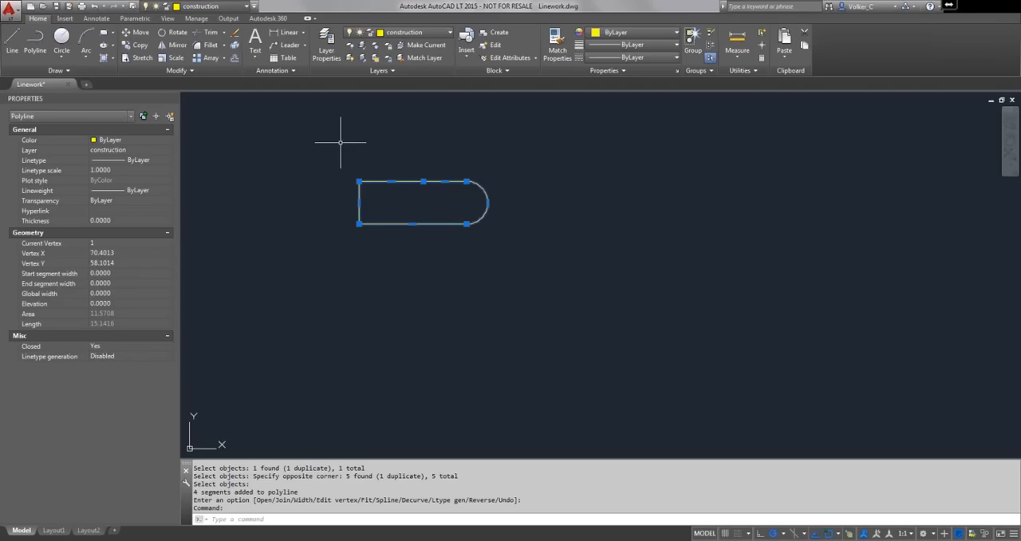
right_click(390, 170)
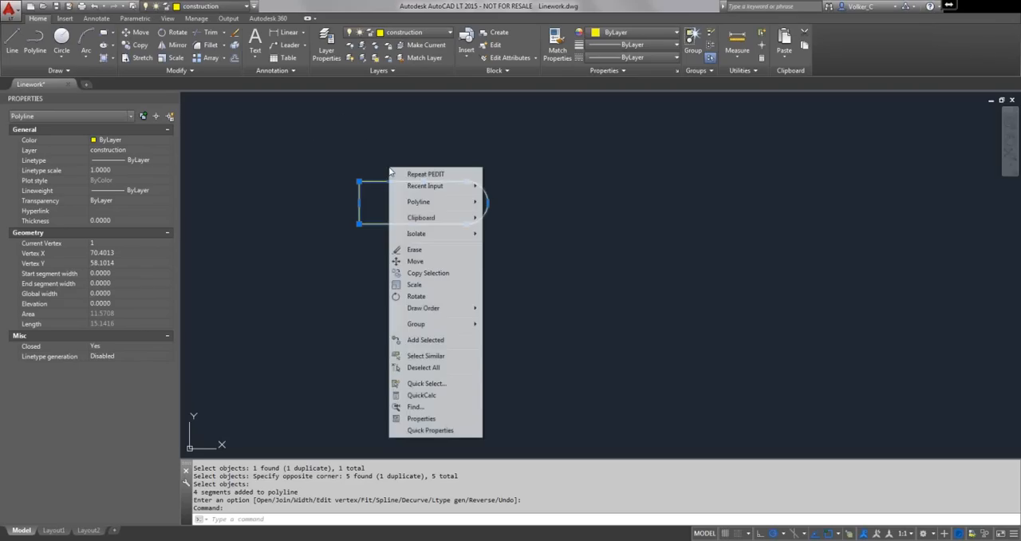
click(394, 174)
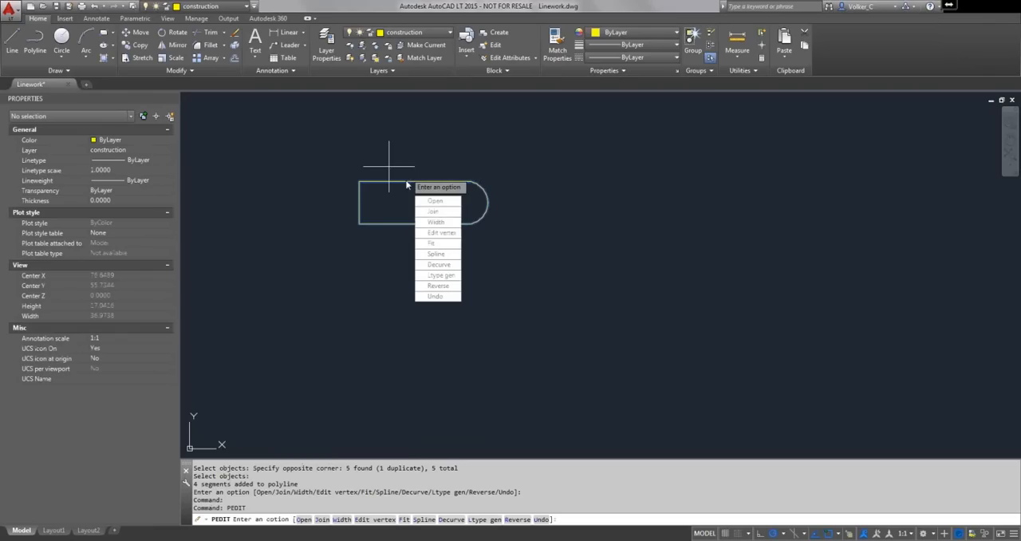
click(435, 222)
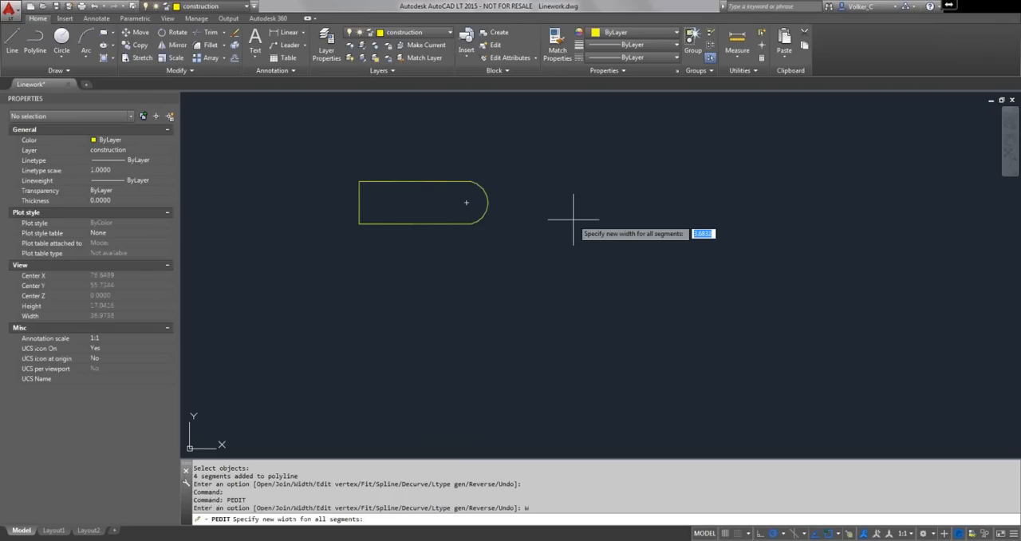
text(.25)
key(Return)
key(Return)
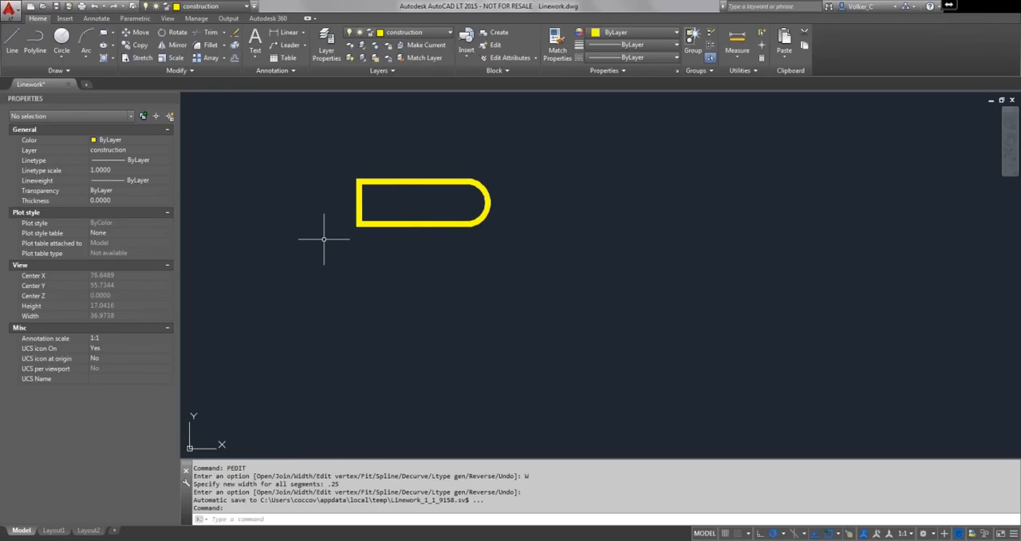
- Convert the closed polyline's straight left end segment to an arc bulging outward, and reselect the outline
click(357, 200)
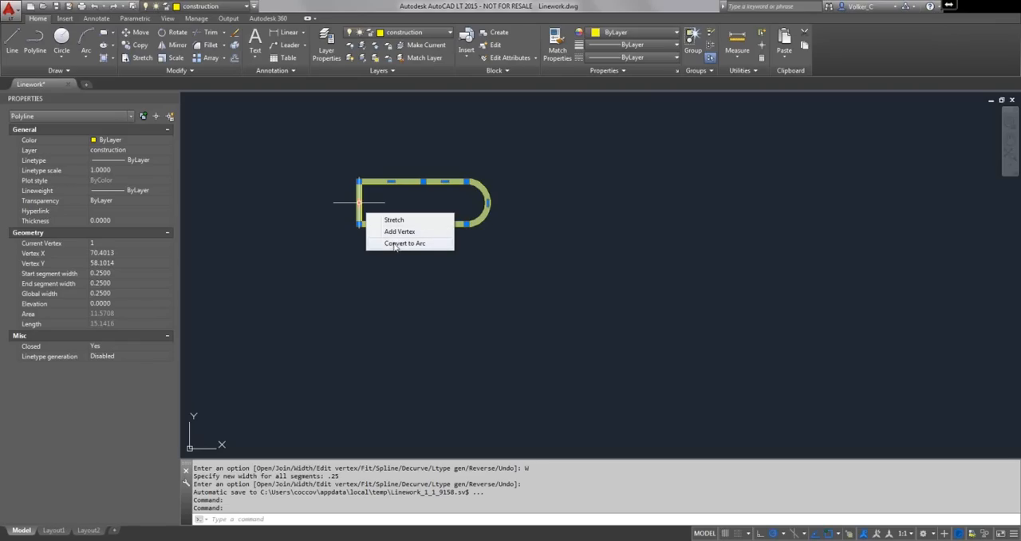
click(395, 245)
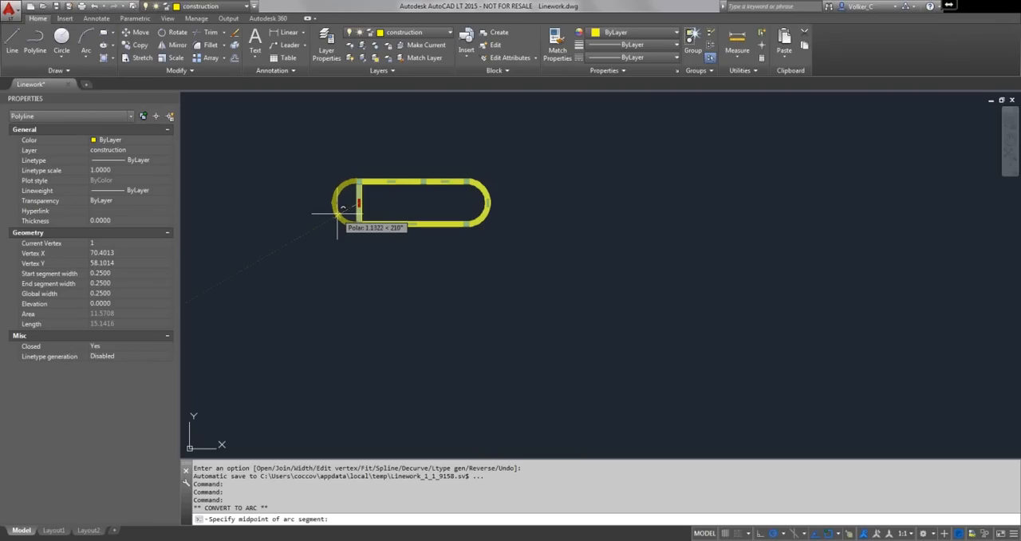
click(320, 215)
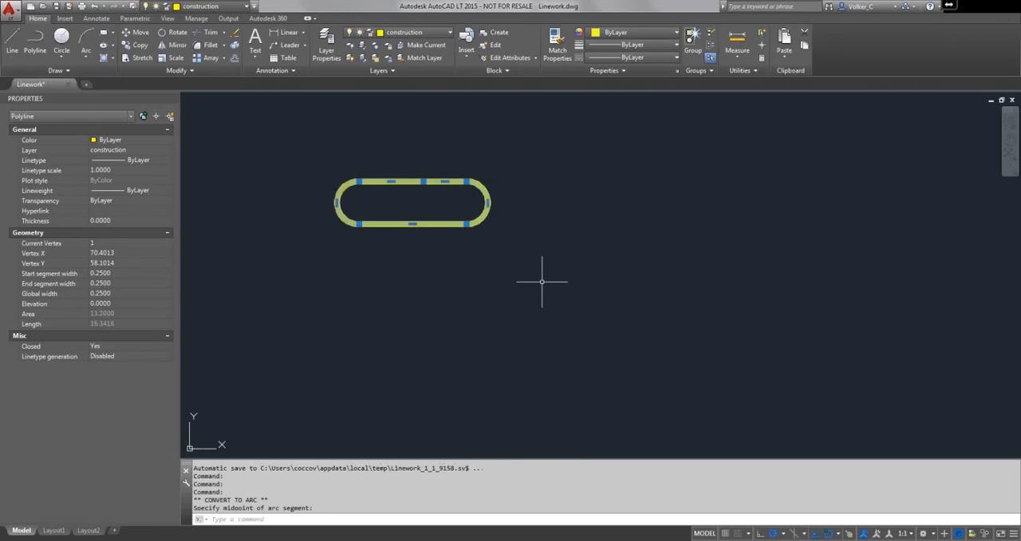
key(Escape)
click(440, 182)
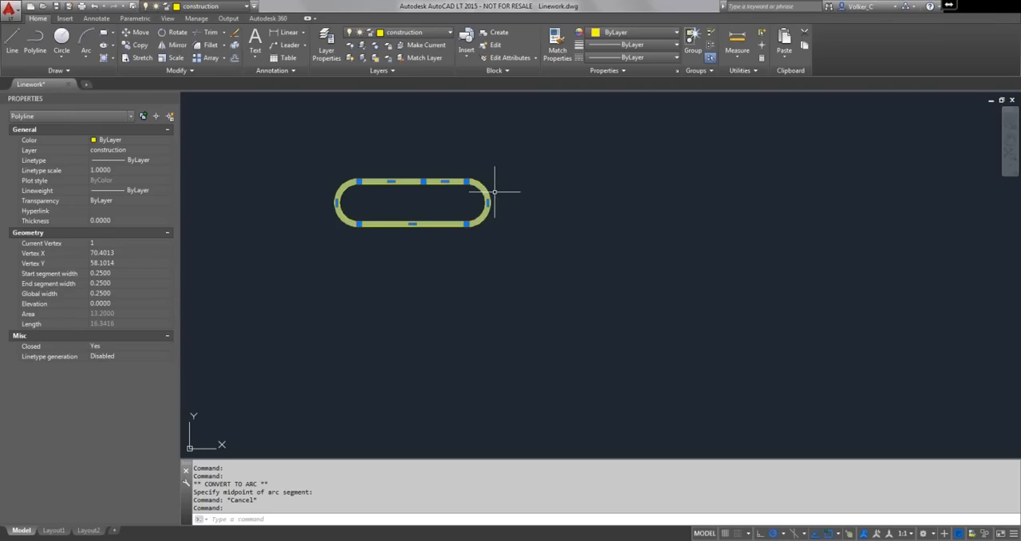
- Draw a plain rectangle about 6 by 2.9 units to the right of the rounded outline
scroll(495, 191, down, 2)
middle_drag(494, 191, 343, 207)
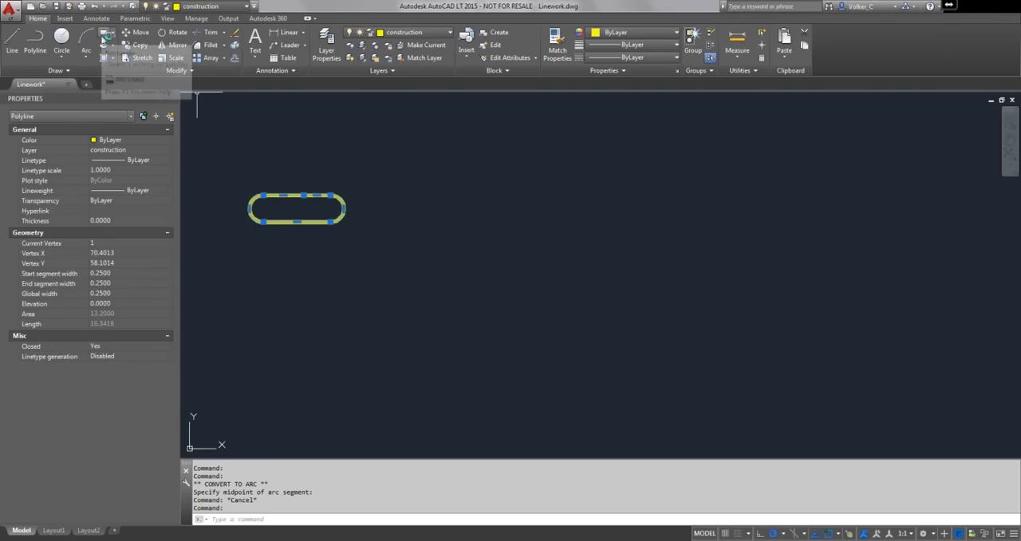
click(109, 36)
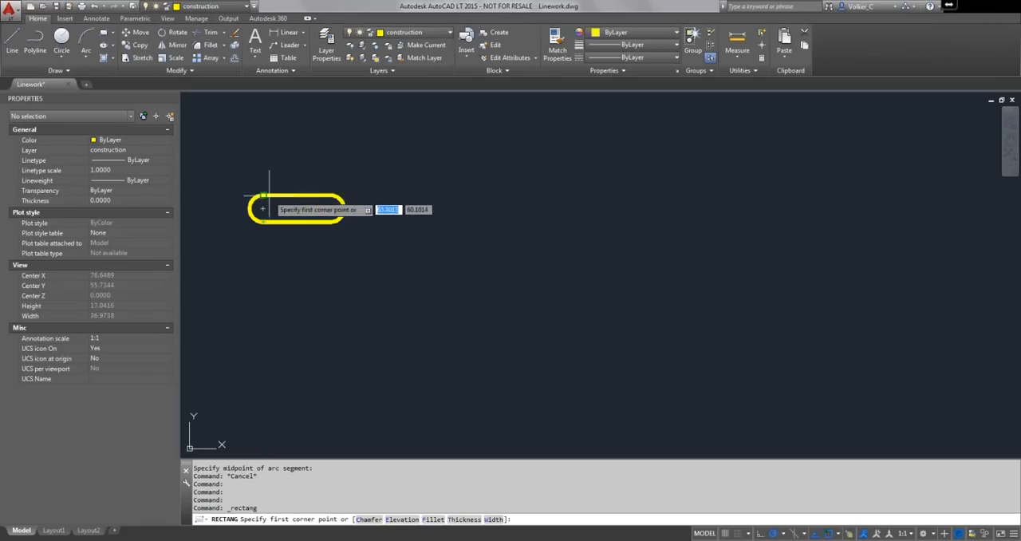
click(412, 248)
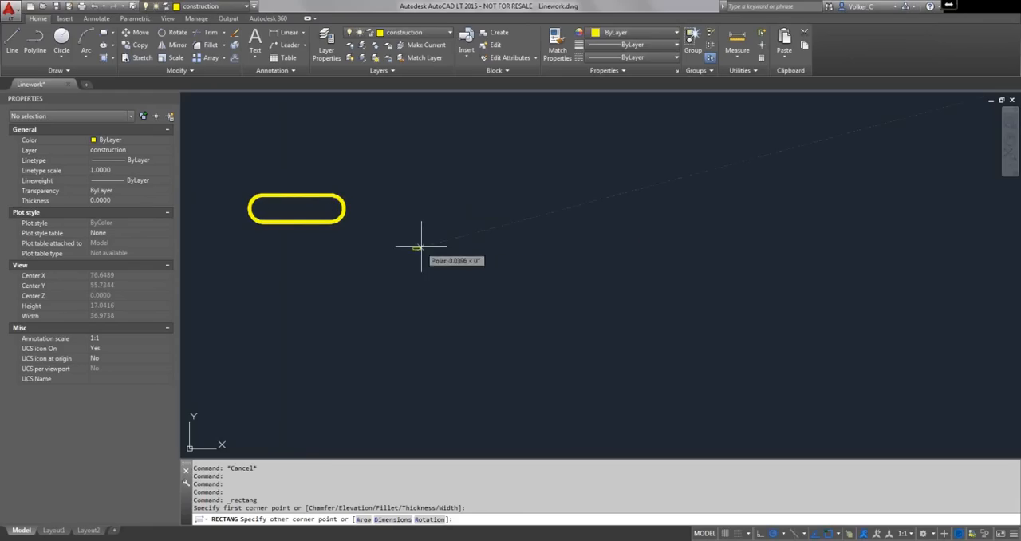
click(494, 210)
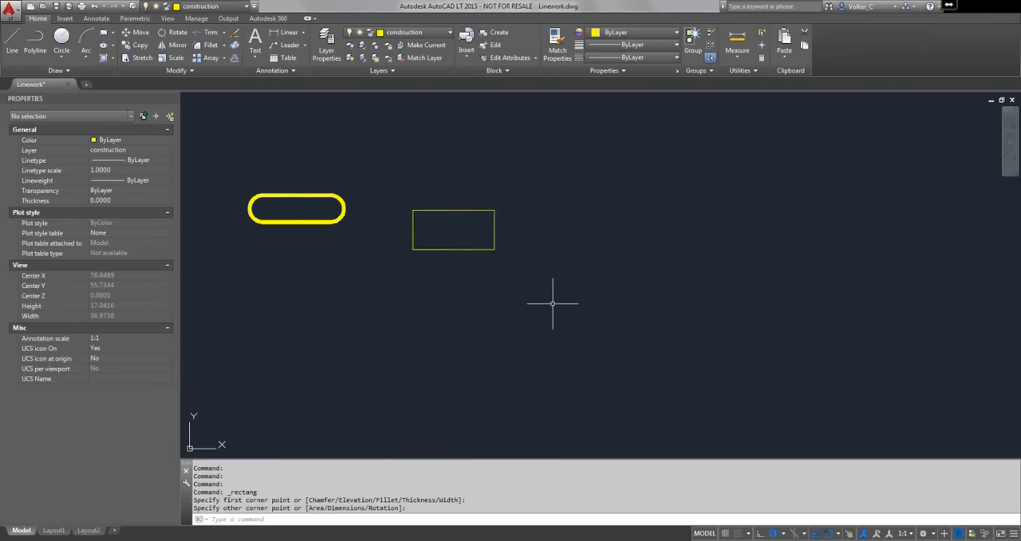
- Start another rectangle and set its corner fillet radius to .25
right_click(553, 279)
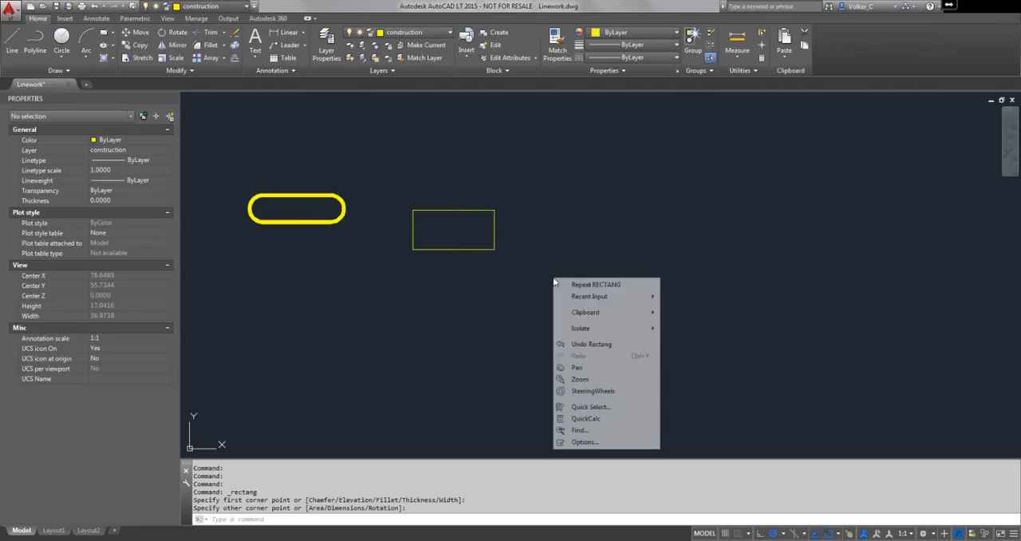
click(568, 284)
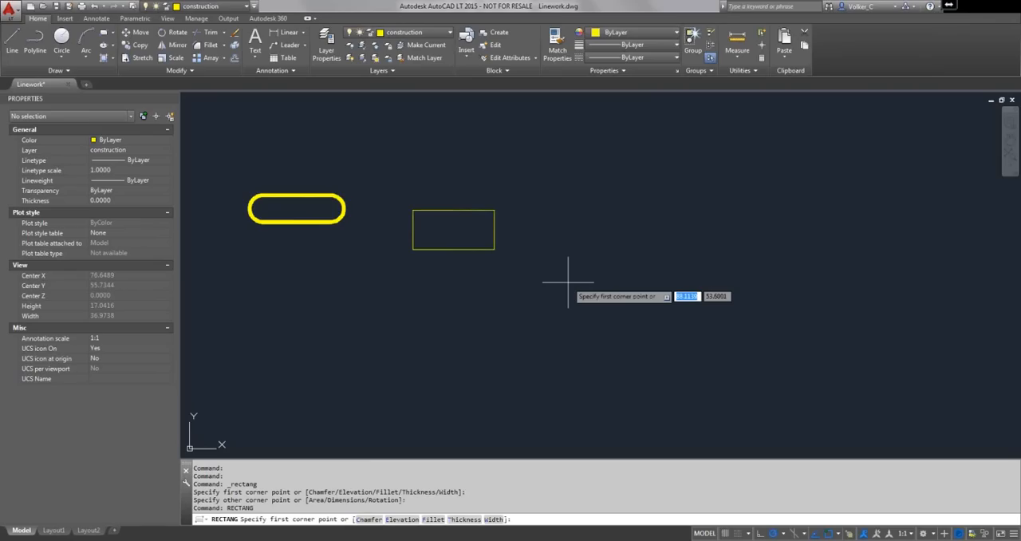
right_click(568, 281)
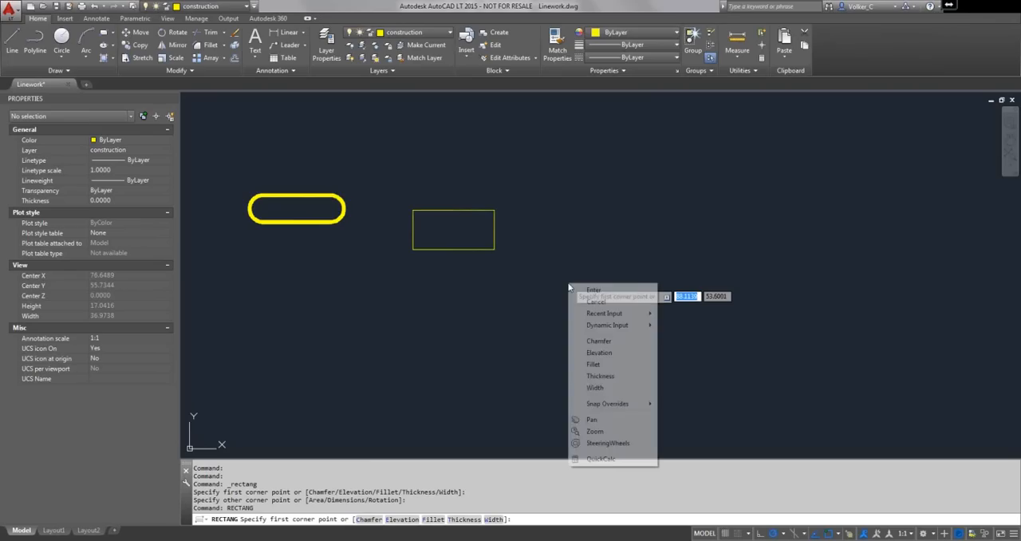
click(592, 364)
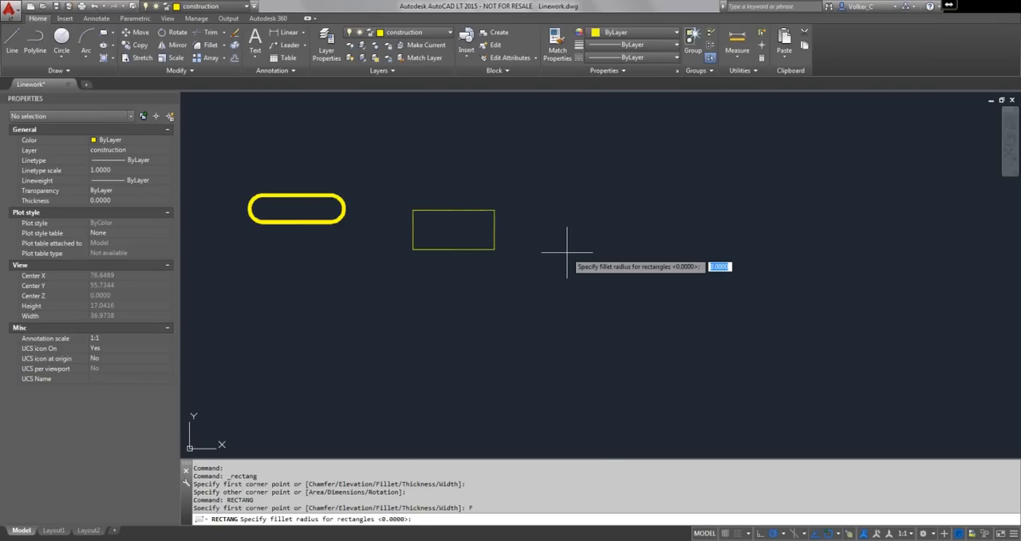
text(4)
text(25)
key(Return)
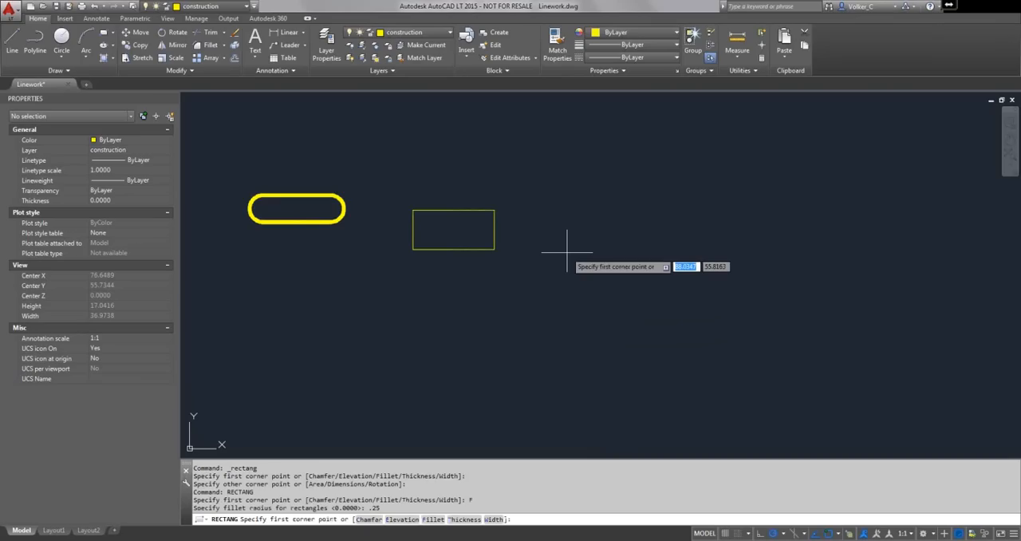
- Set the line width for the new rectangle to .125
right_click(567, 252)
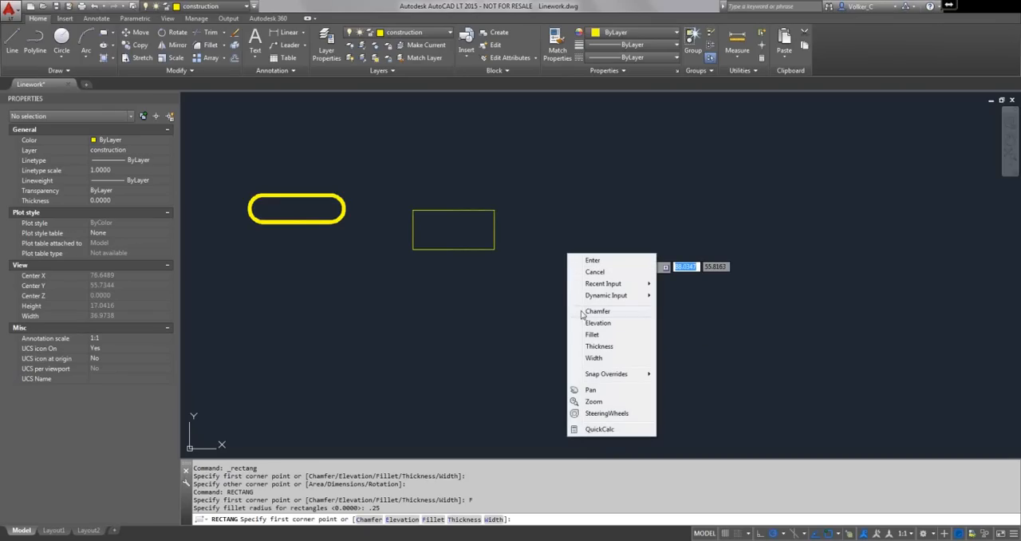
click(593, 357)
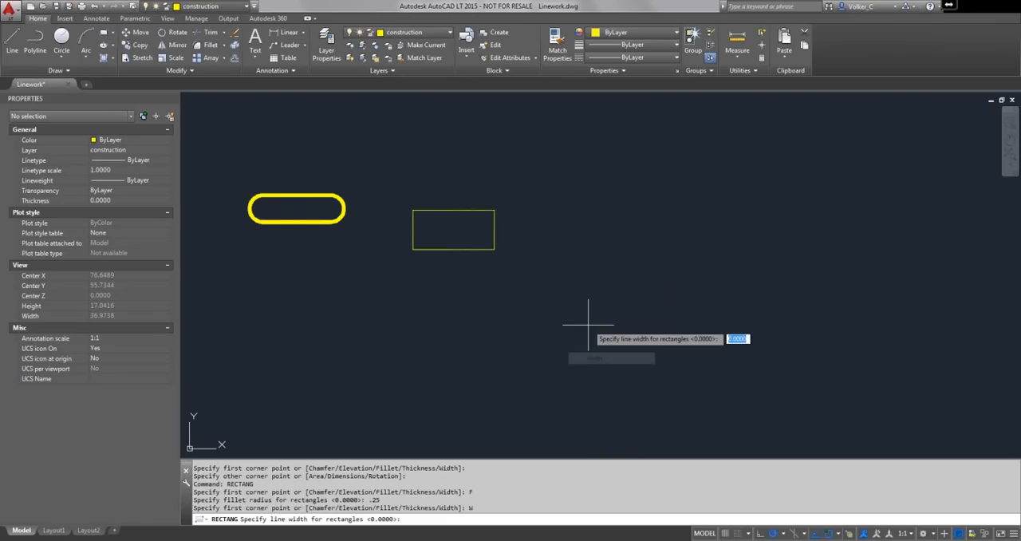
text(.12)
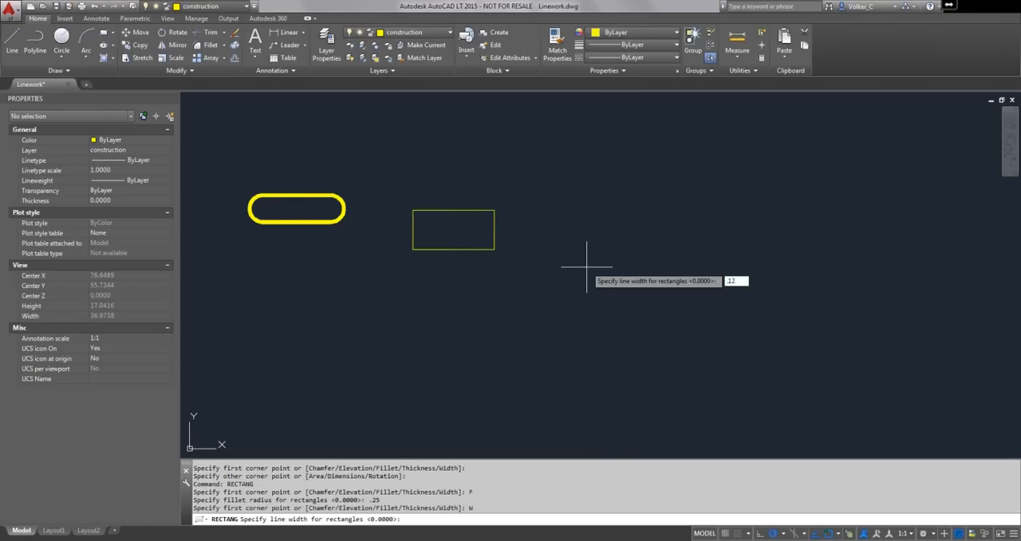
text(5)
key(Return)
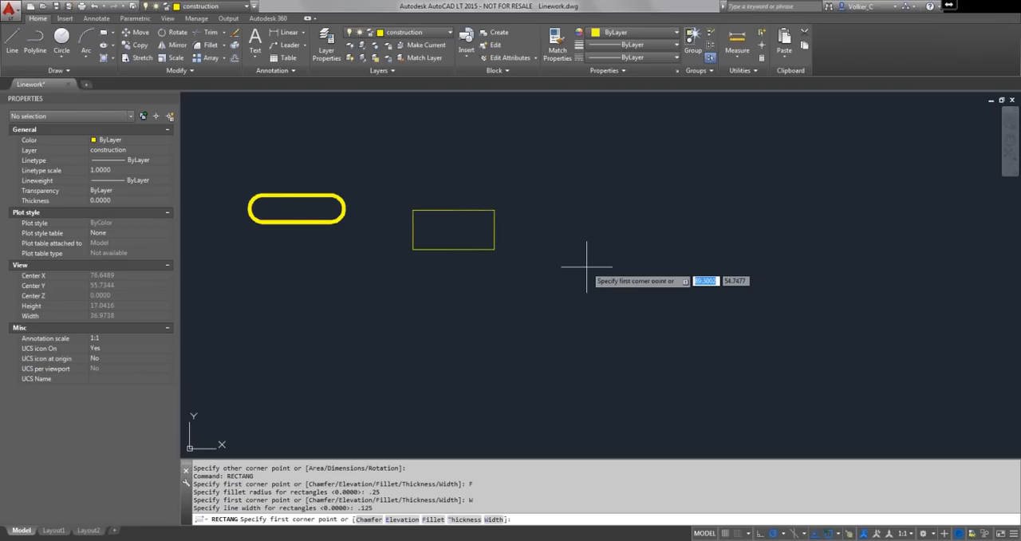
- Place the new rectangle's first corner to the right of the plain rectangle and set its rotation angle to 30
click(583, 260)
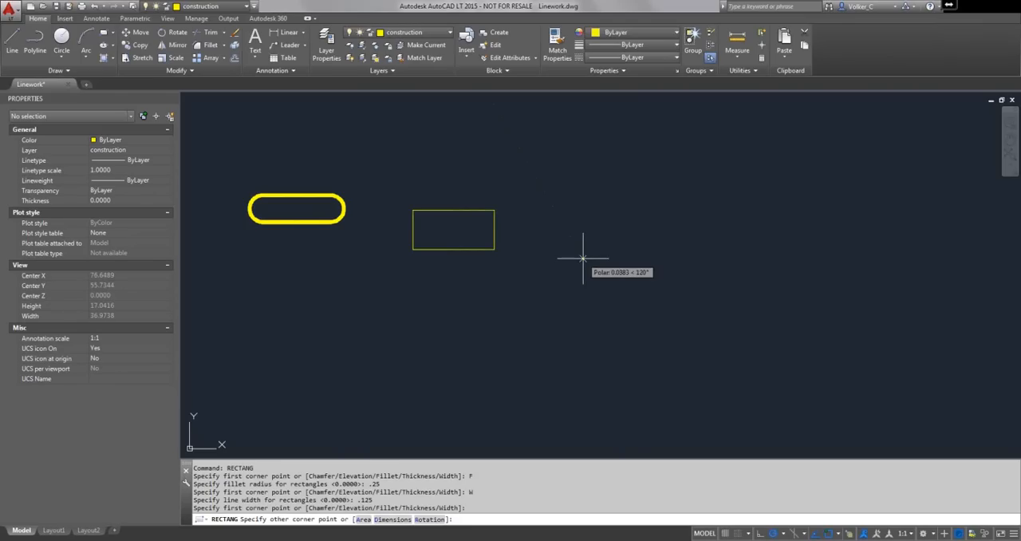
right_click(583, 258)
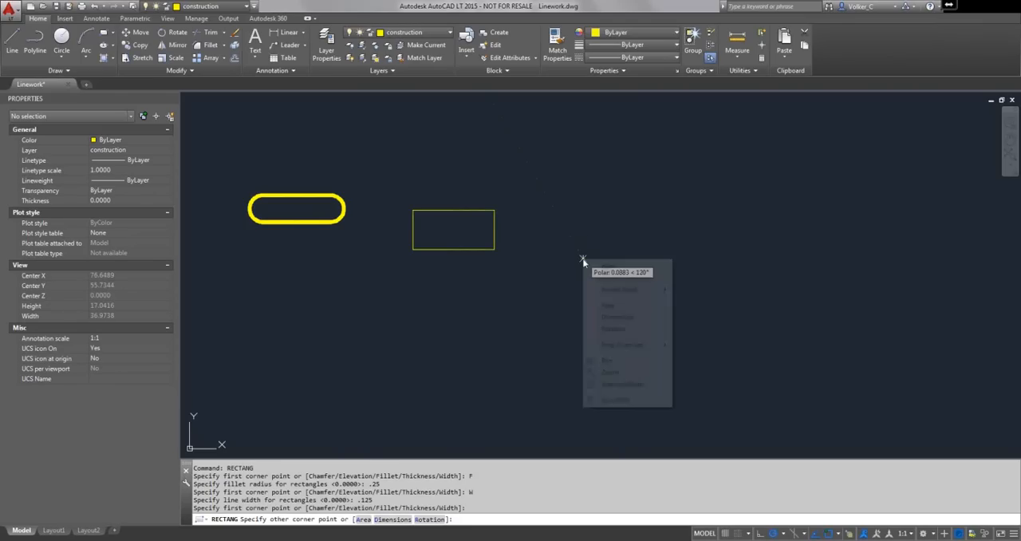
click(613, 330)
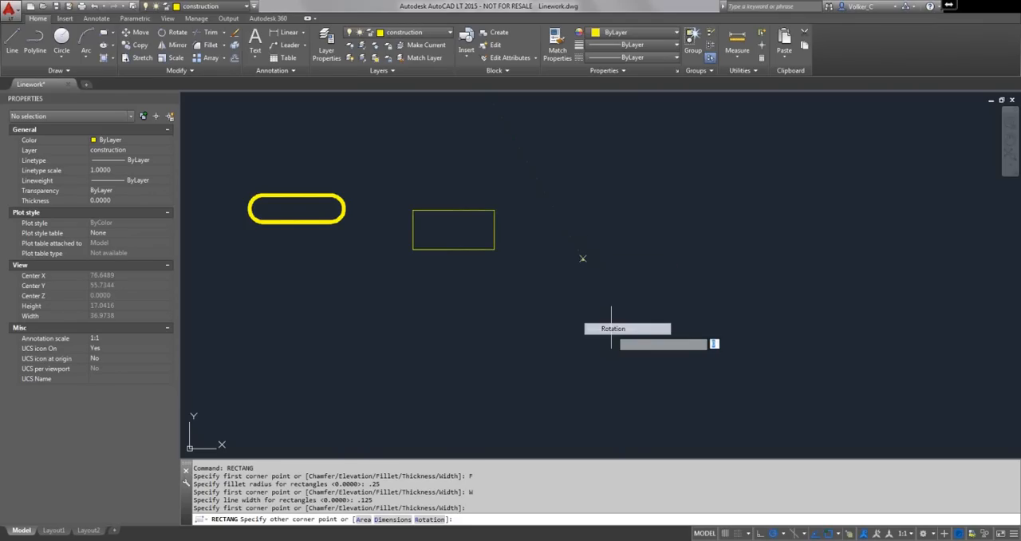
text(30)
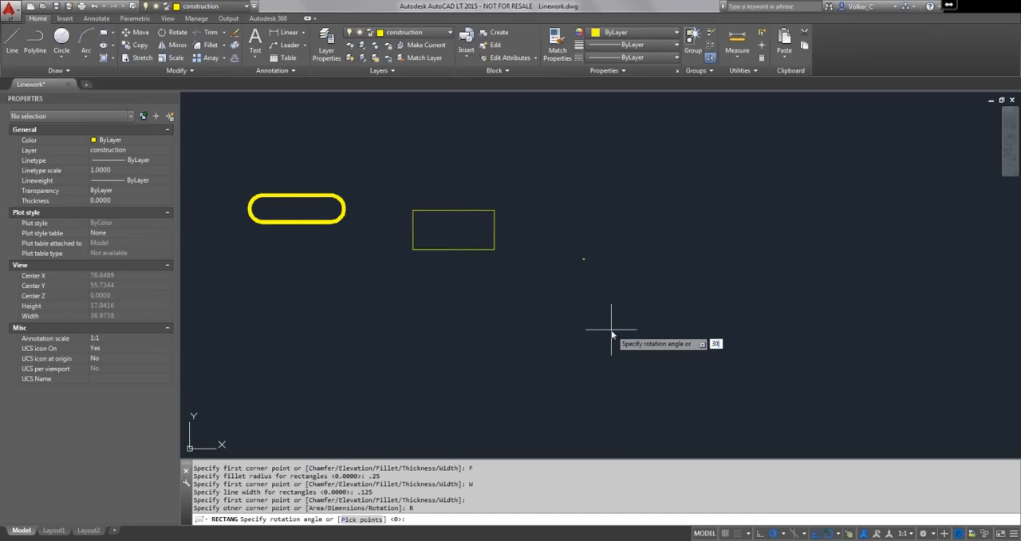
key(Return)
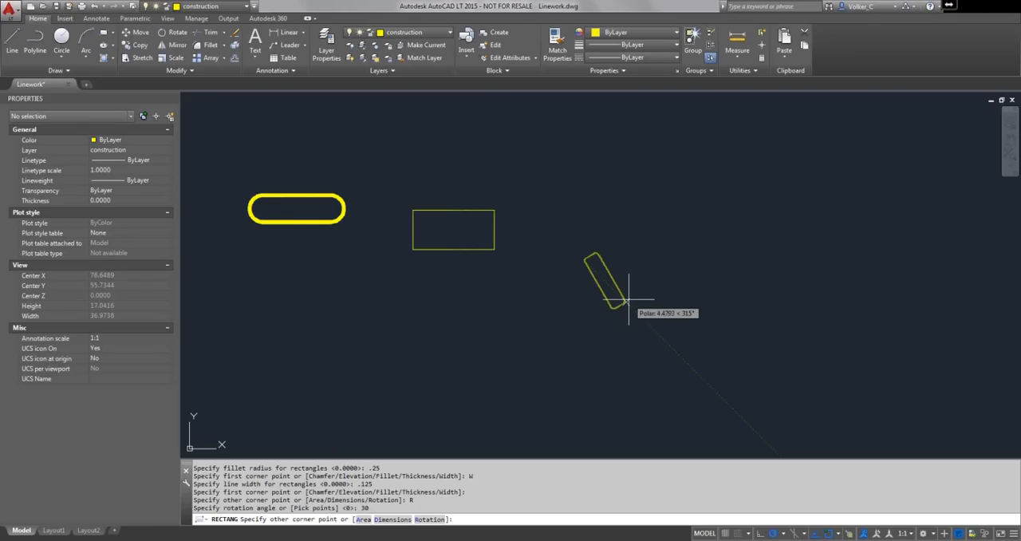
- Define the rotated rectangle by dimensions with length 6 and width 10, and place it above its first corner
right_click(629, 300)
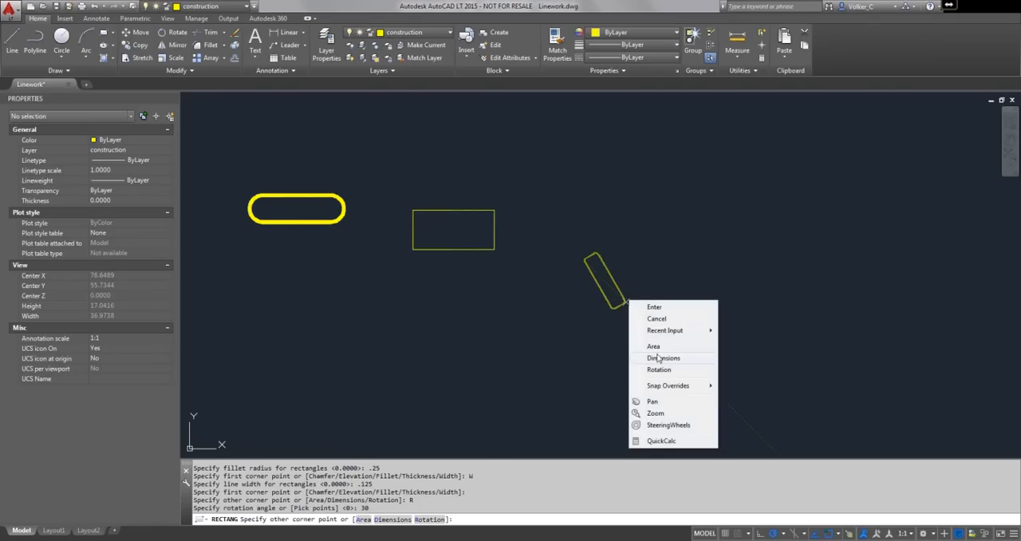
click(659, 356)
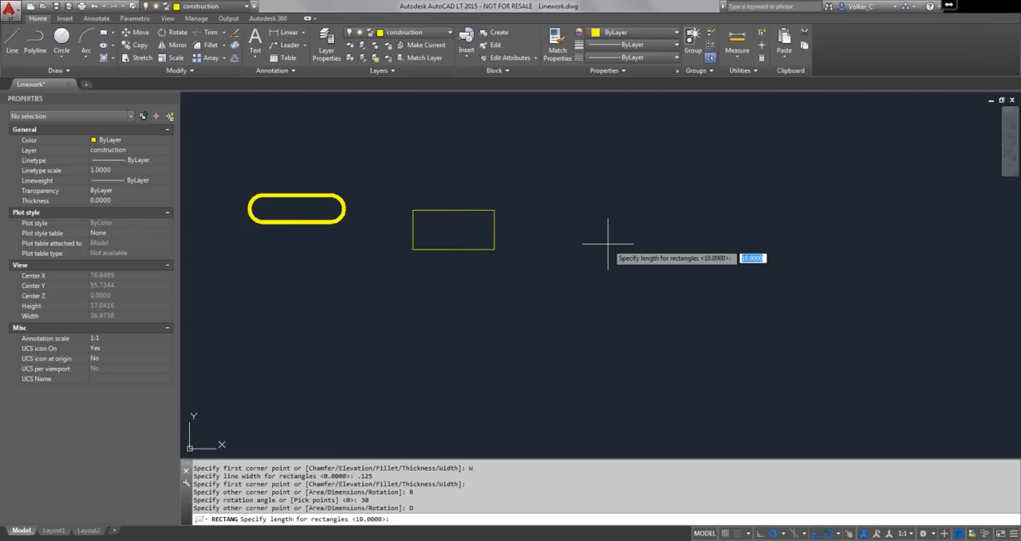
text(6)
key(Return)
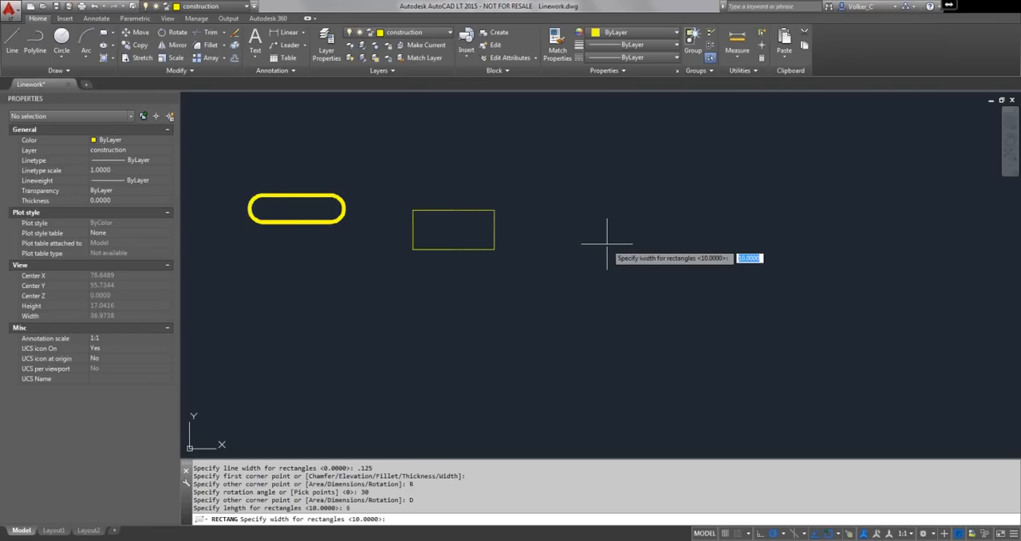
text(8)
key(BackSpace)
text(10)
key(Return)
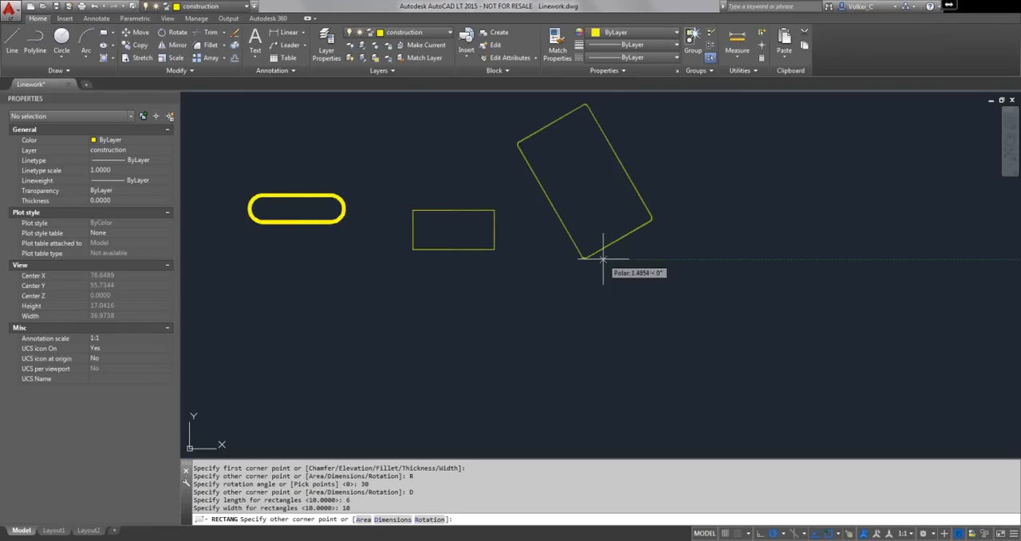
click(689, 246)
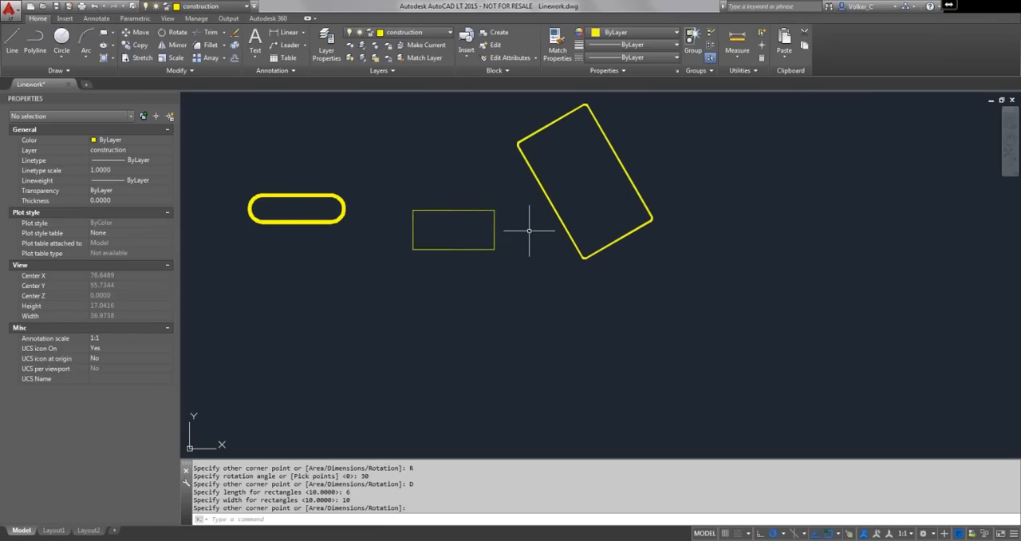
- Draw another rectangle below the plain one by two opposite corners, keeping the current fillet, width and rotation settings
right_click(470, 281)
click(491, 286)
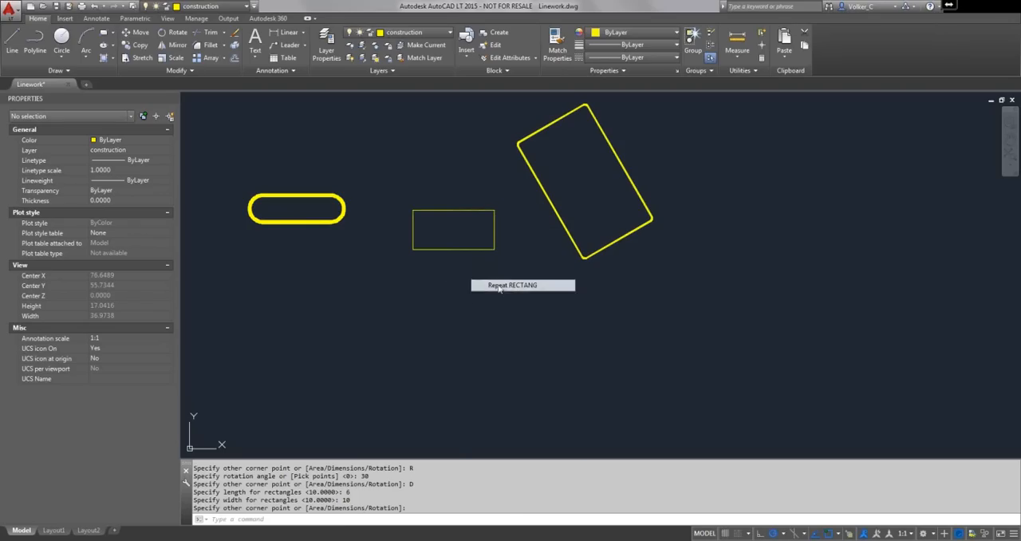
click(328, 373)
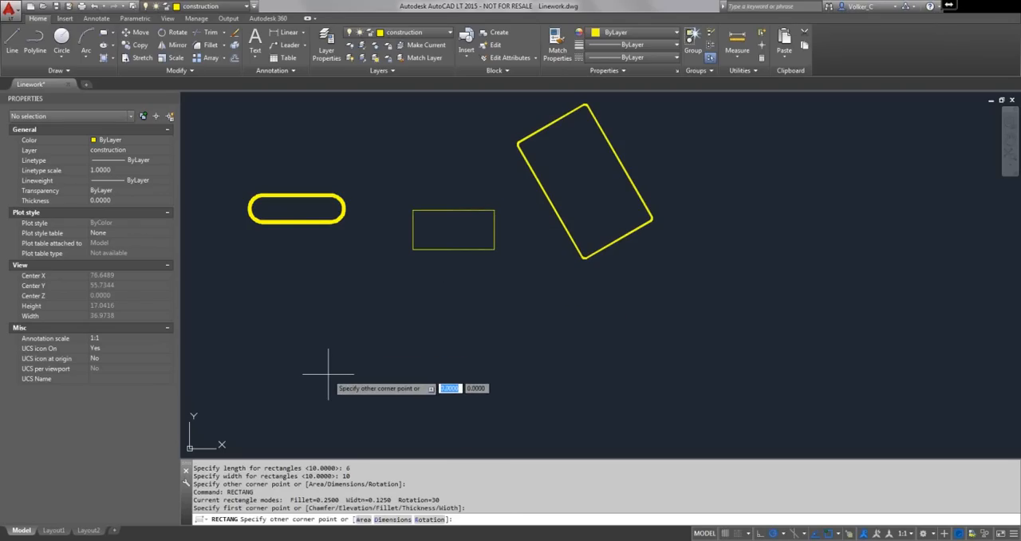
right_click(328, 373)
click(351, 381)
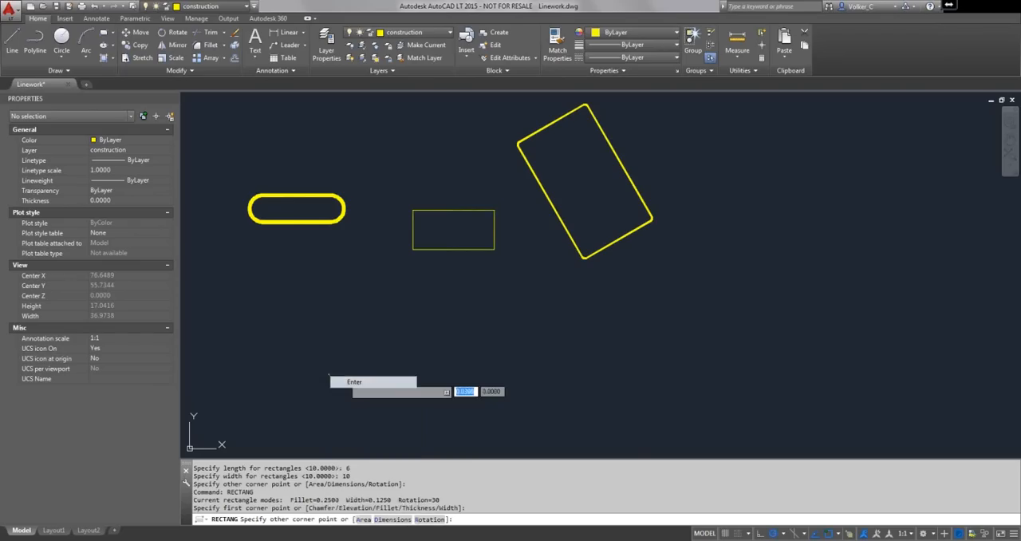
click(455, 356)
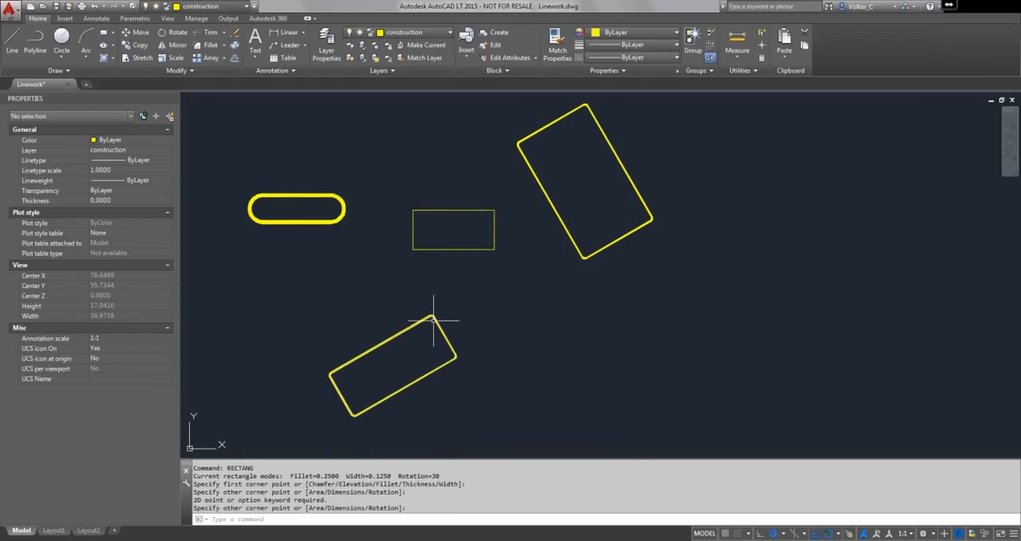
mouse_move(433, 320)
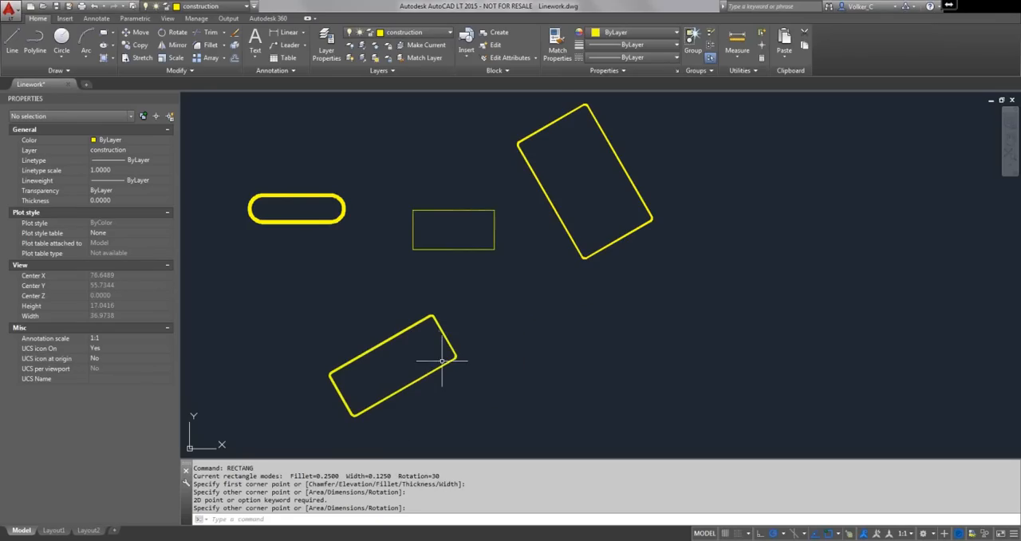
mouse_move(442, 365)
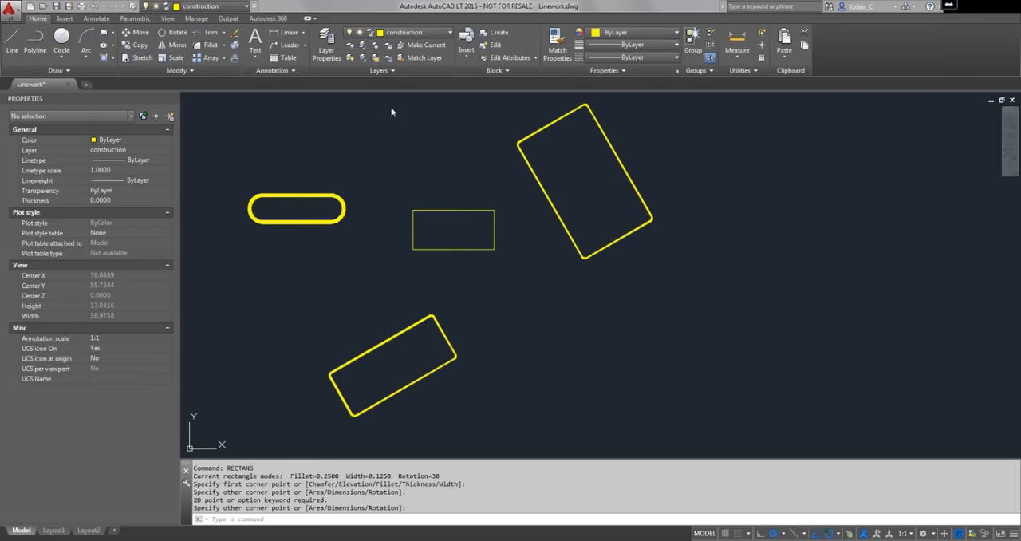
- Draw two donuts side by side in the empty area beside the lower rotated rectangle, with inside diameter .75 and outside diameter 1
click(68, 71)
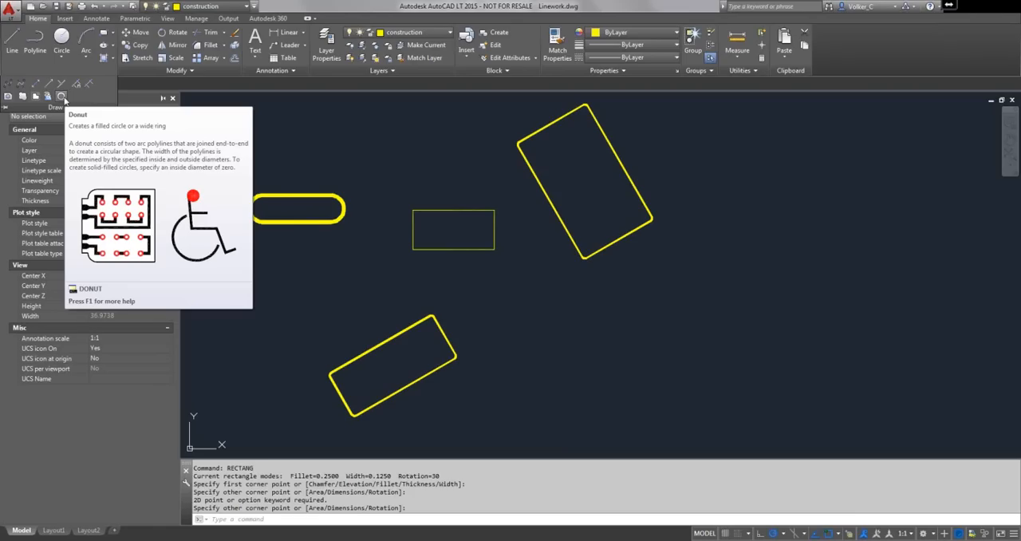
click(62, 96)
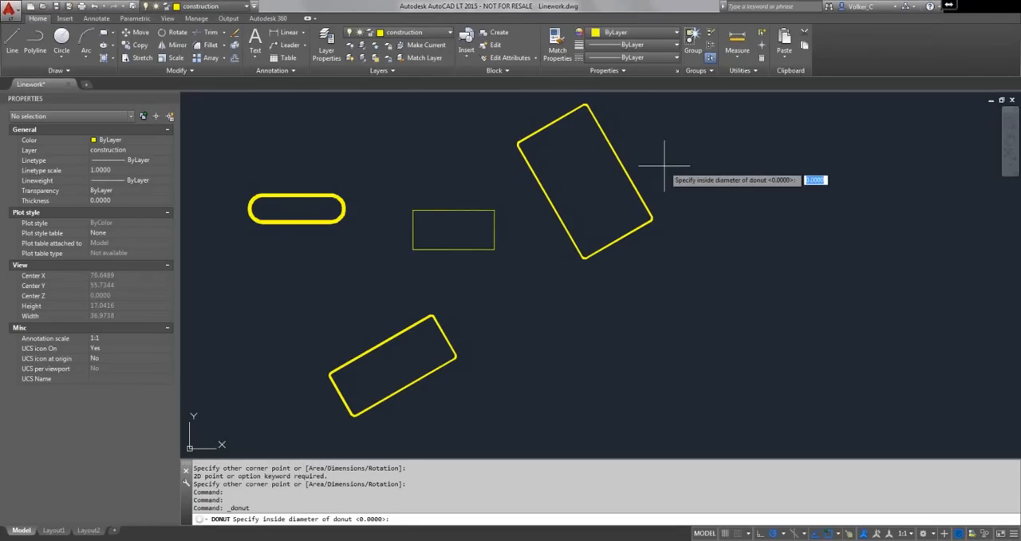
mouse_move(661, 285)
middle_down()
mouse_move(523, 221)
mouse_move(450, 228)
middle_up()
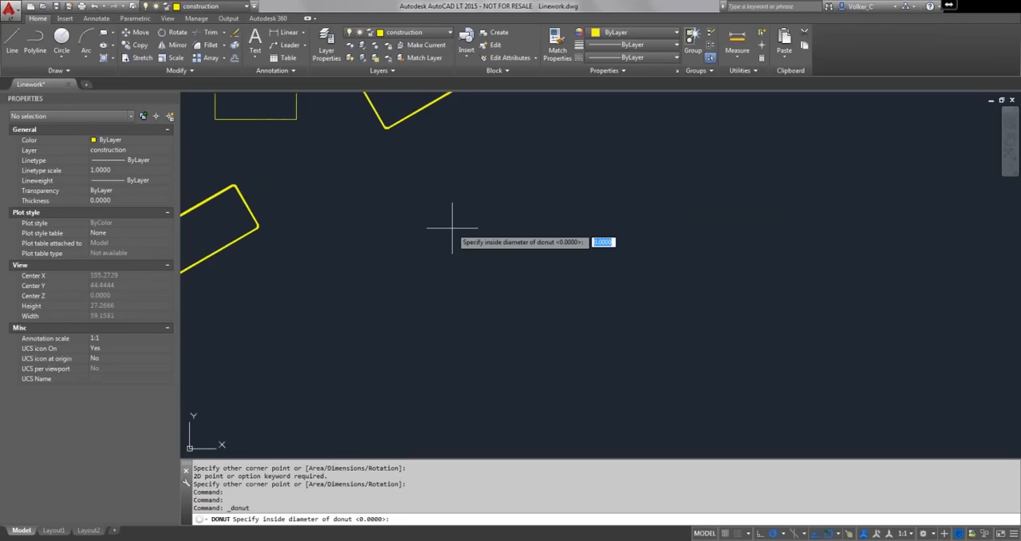
text(.75)
key(Return)
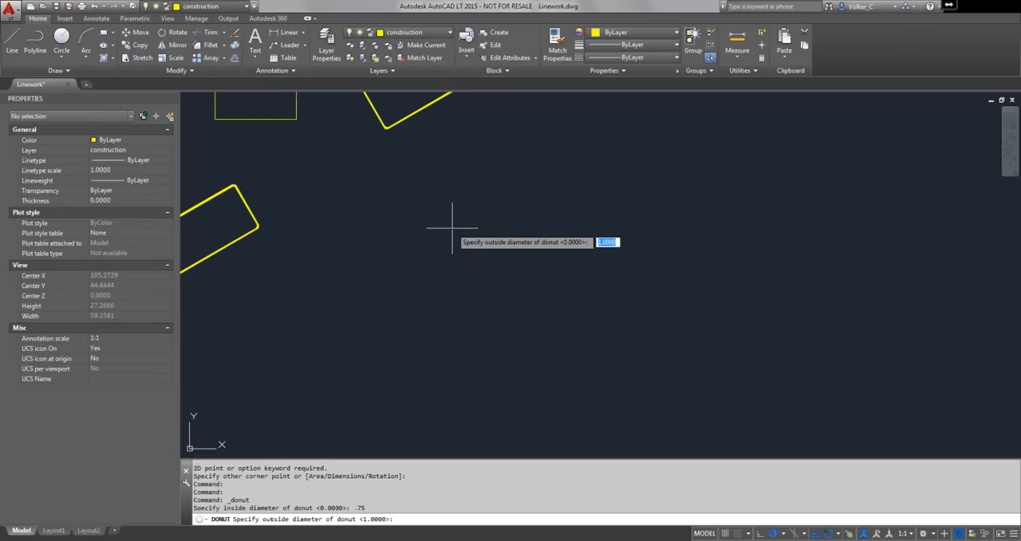
key(Return)
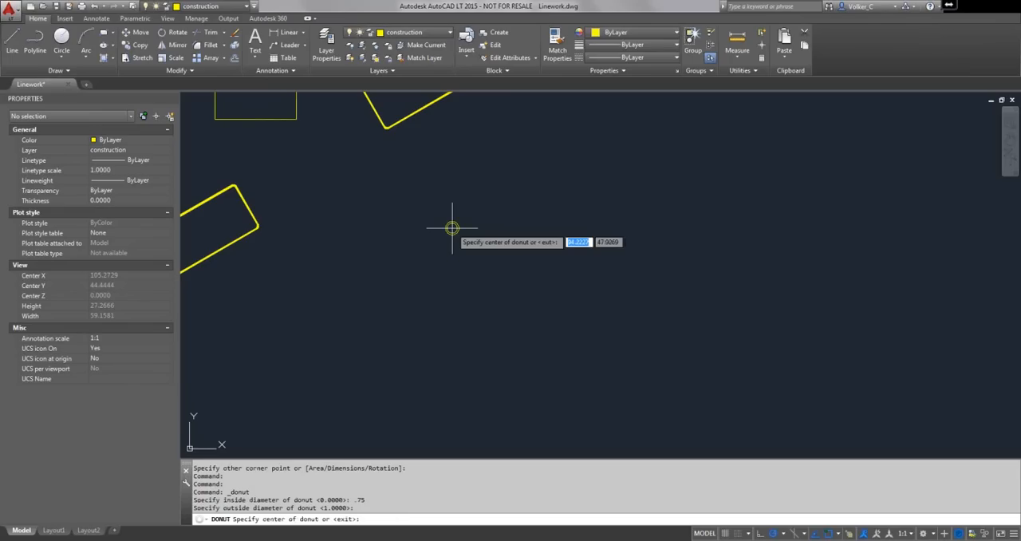
scroll(451, 227, up, 5)
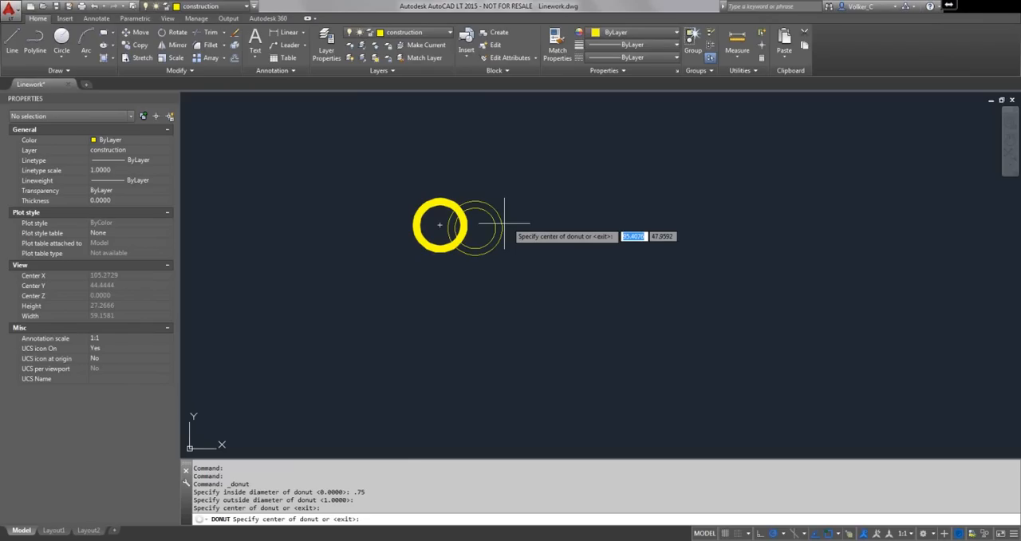
click(542, 229)
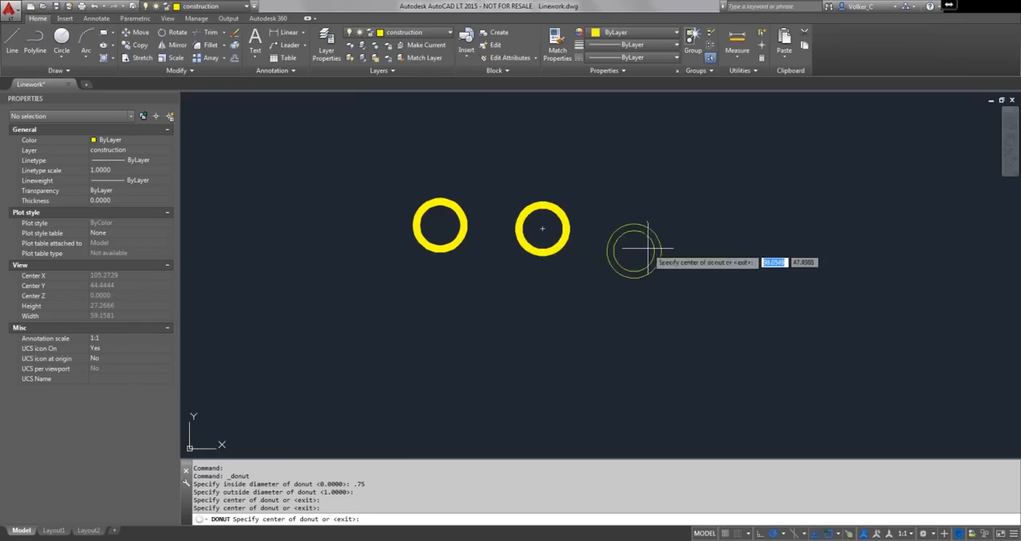
key(Return)
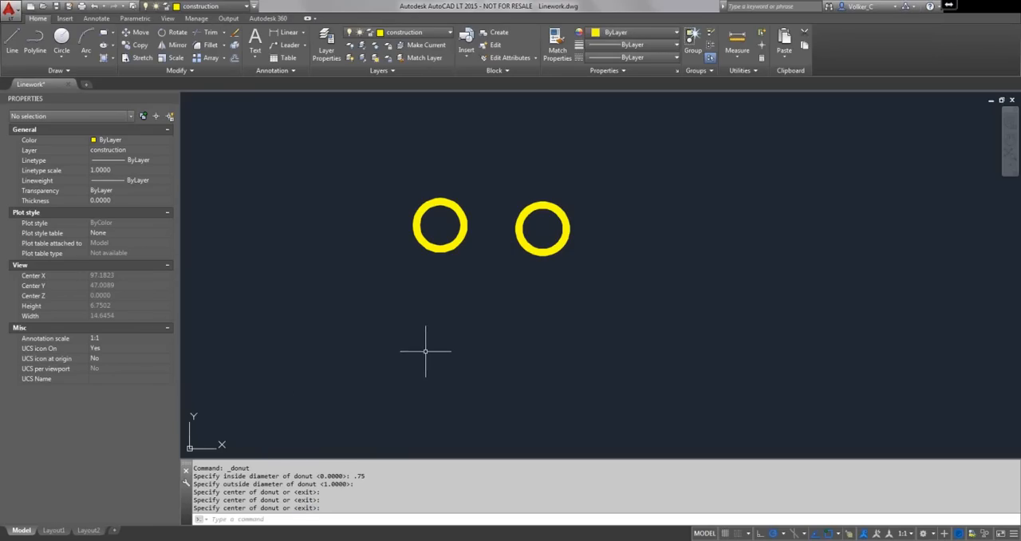
- Draw a solid donut with inside diameter 0 and outside diameter 1, centred below and between the two rings
right_click(435, 306)
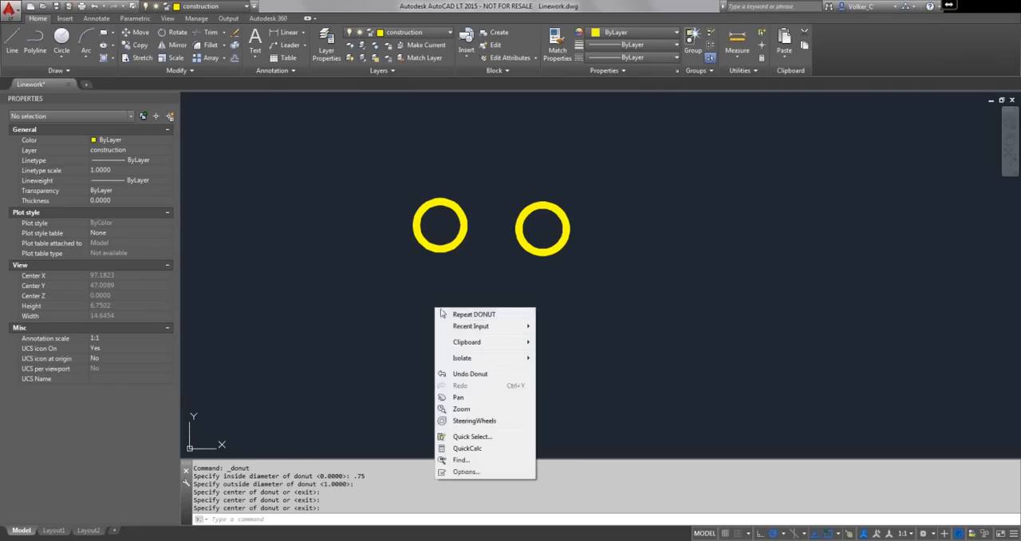
click(457, 313)
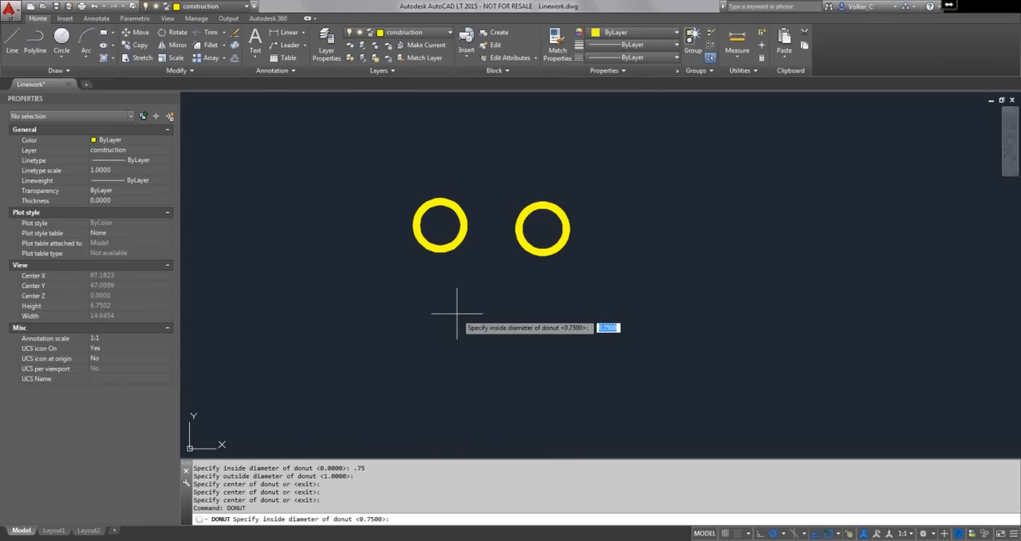
text(0)
key(Return)
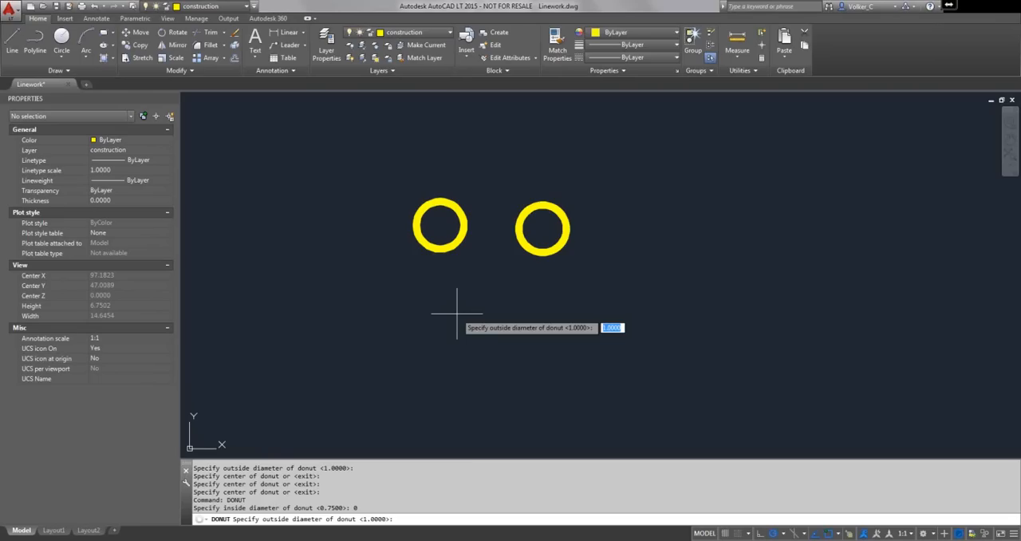
key(Return)
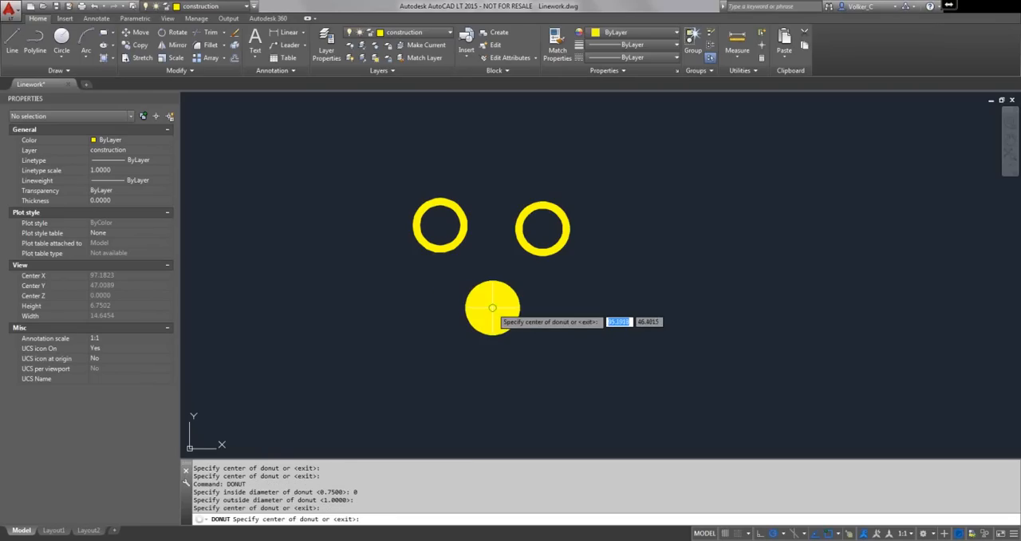
click(492, 307)
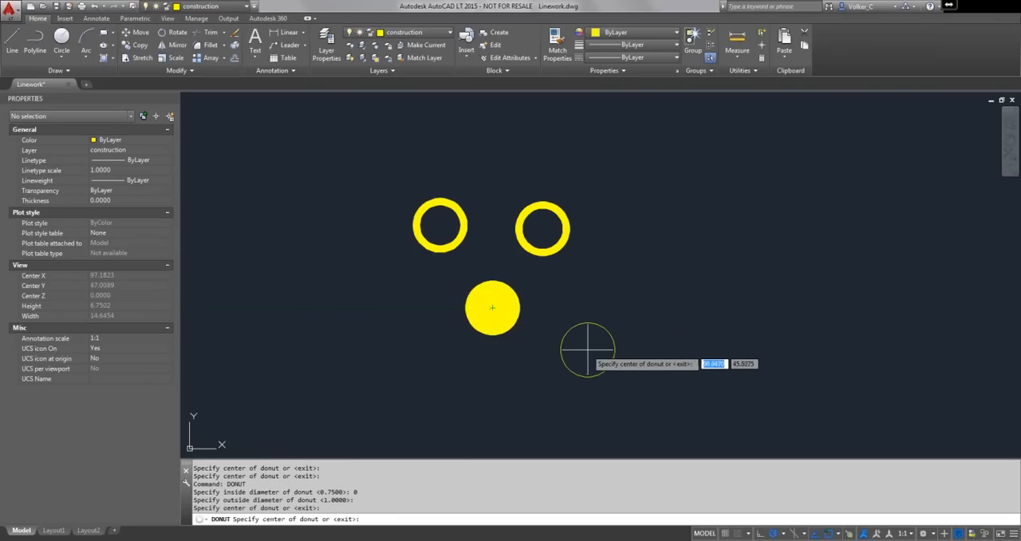
key(Return)
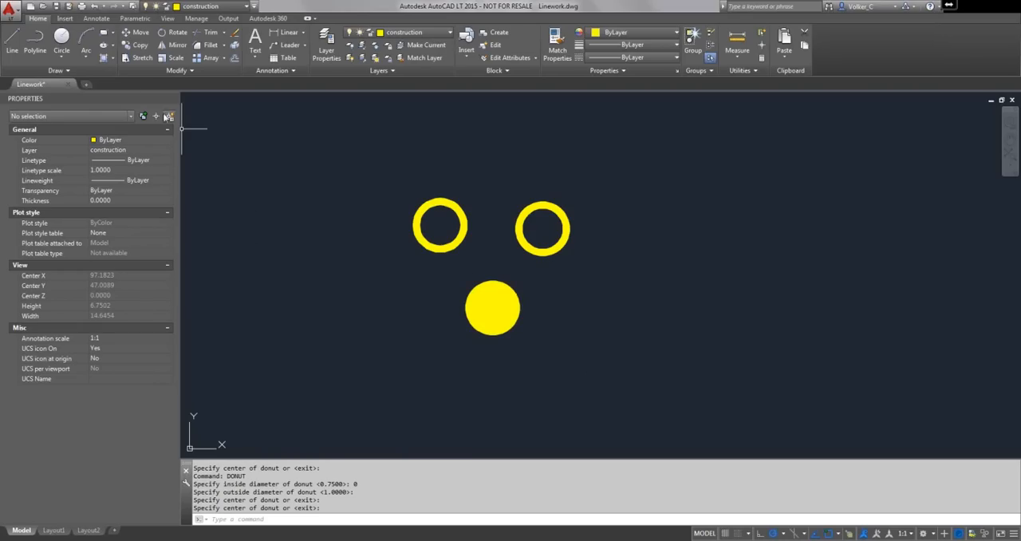
- Draw a three-point arc curving beneath the solid donut as the smile of the face
click(88, 39)
click(391, 312)
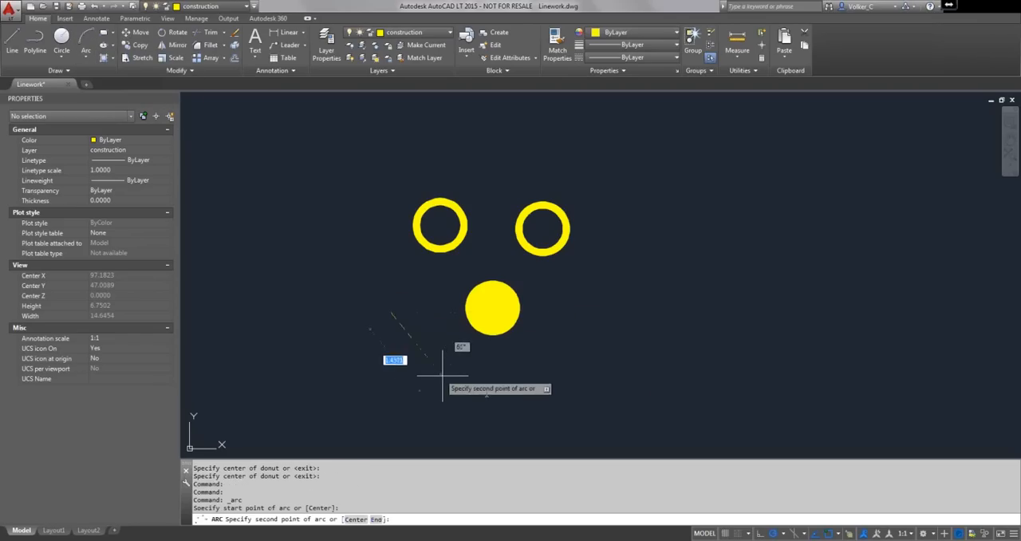
click(471, 371)
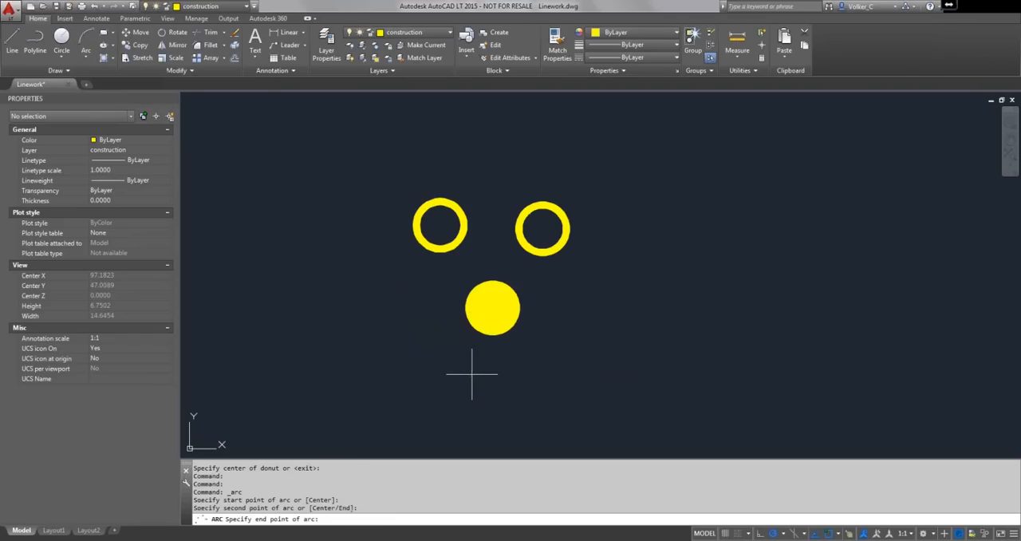
click(585, 320)
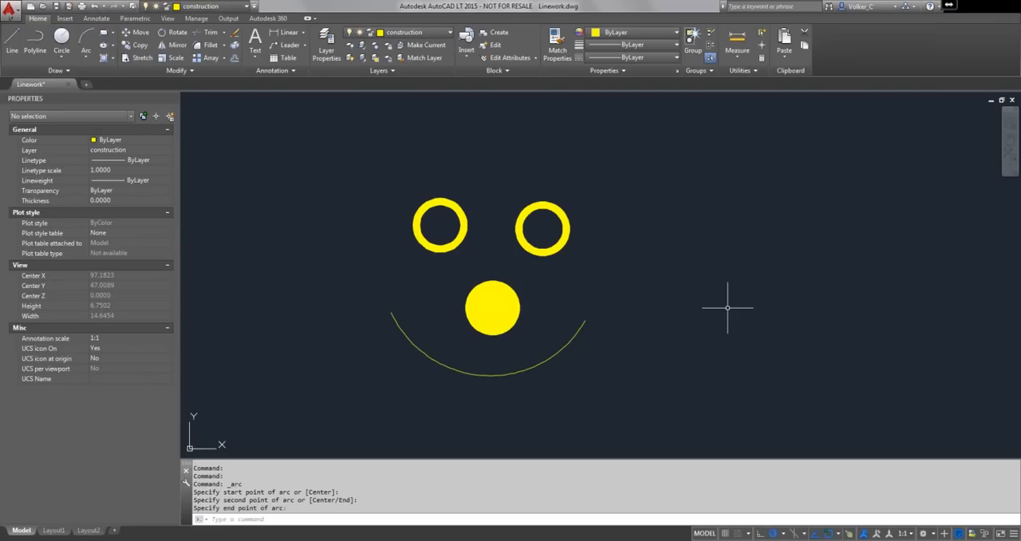
- Draw a construction line through two points above the triangle, with the through point at a polar angle of 210°
middle_drag(727, 307, 504, 299)
scroll(504, 299, down, 10)
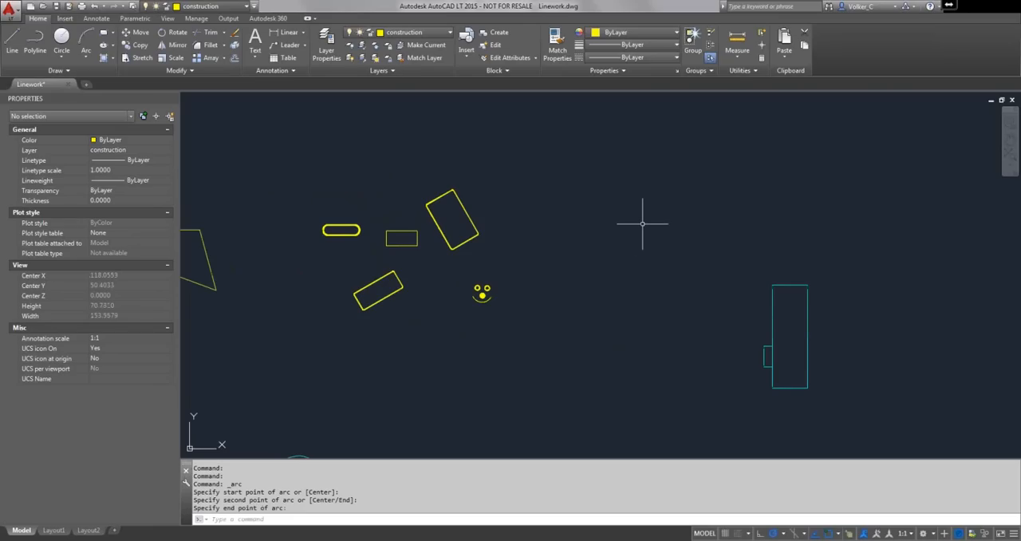
scroll(643, 223, down, 2)
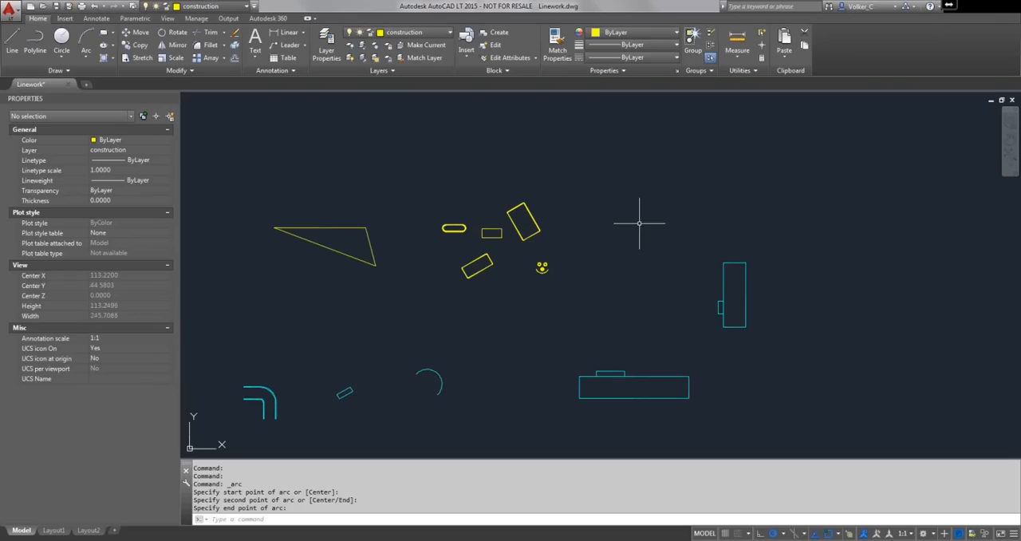
click(52, 72)
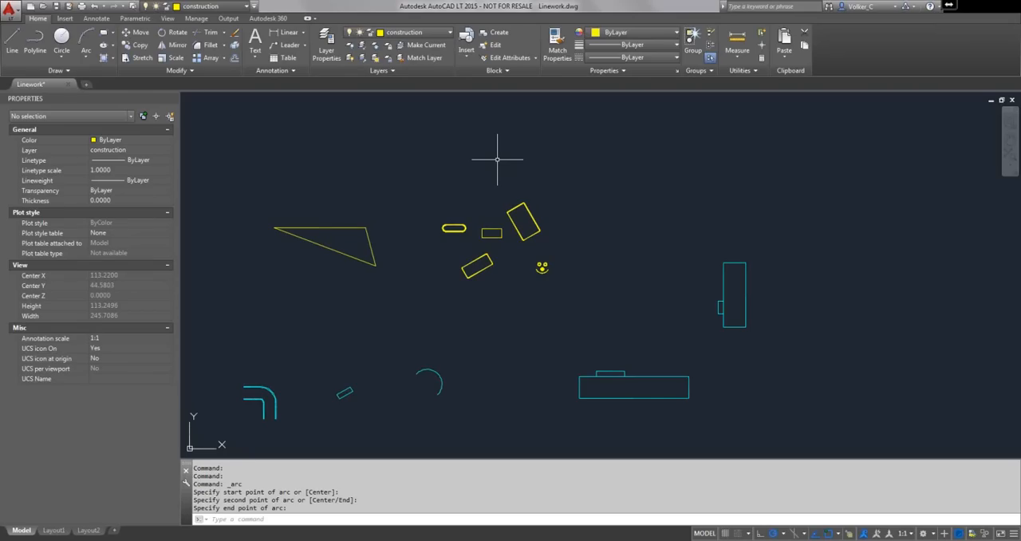
click(57, 70)
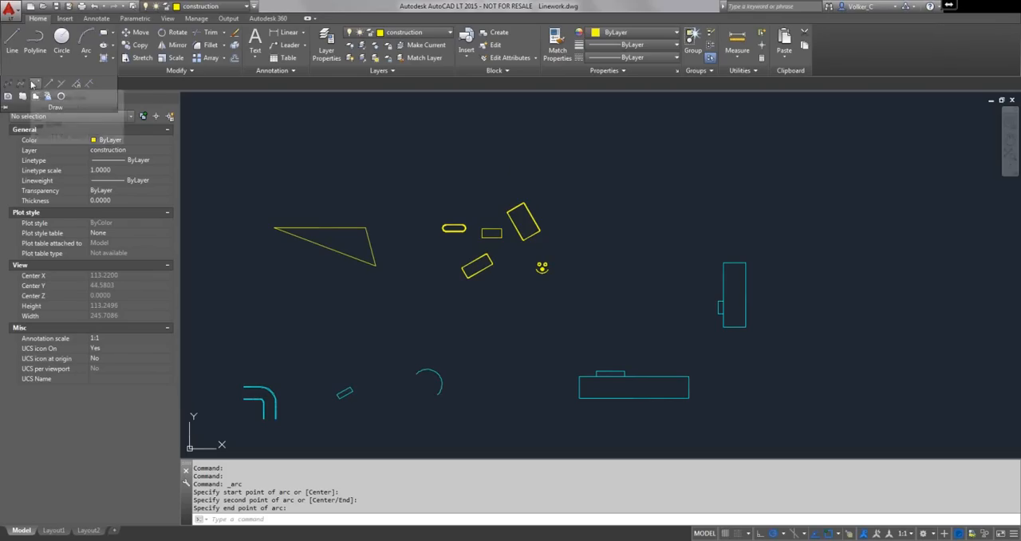
click(34, 83)
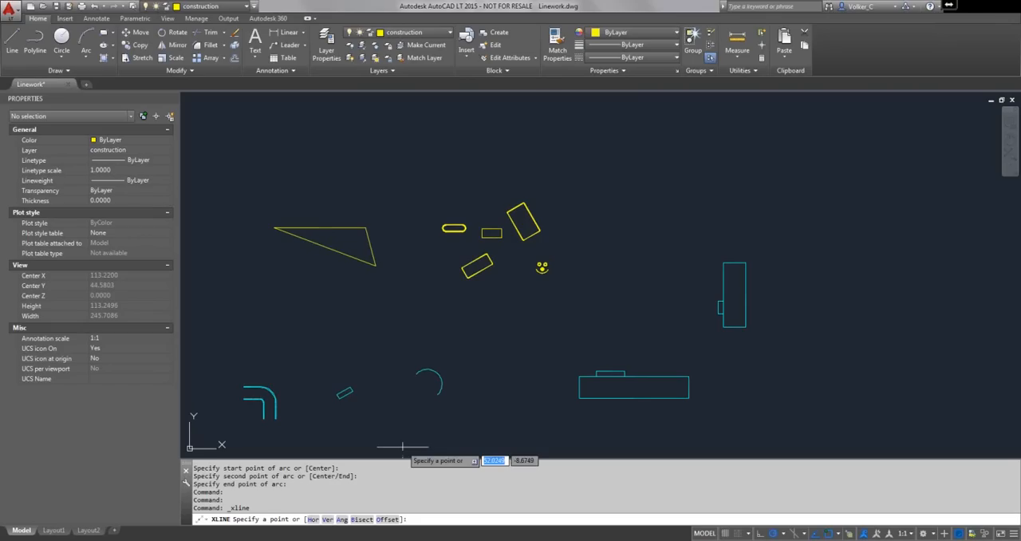
click(371, 156)
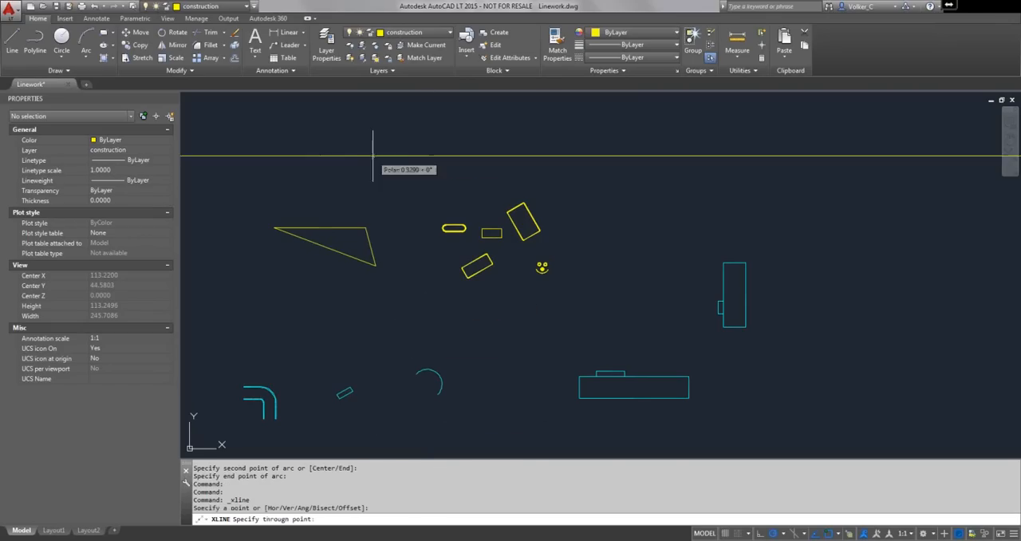
click(311, 194)
key(Return)
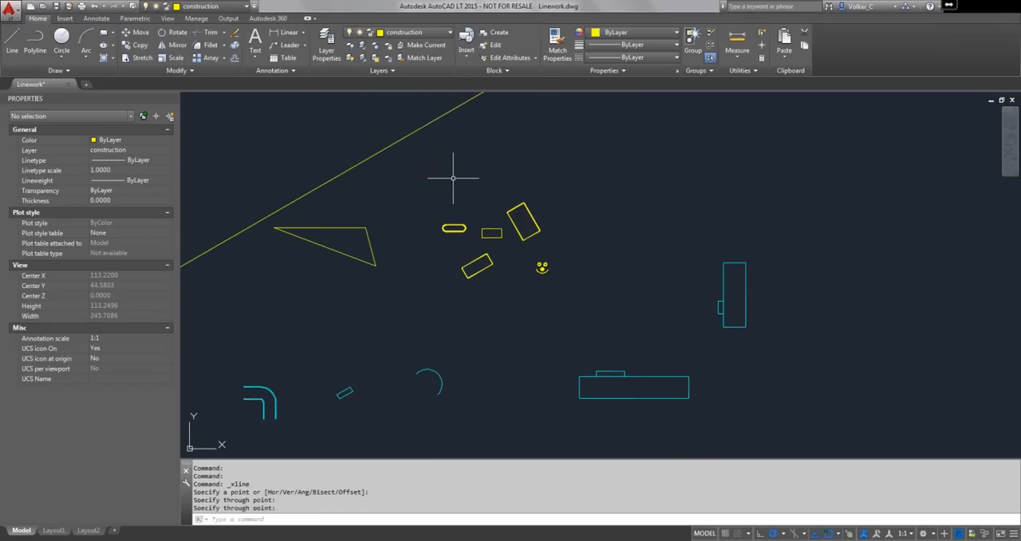
- Regenerate the model and examine how the construction line runs at drawing extents and at much smaller zoom scales
scroll(455, 177, down, 1)
middle_click(455, 176)
middle_click(455, 176)
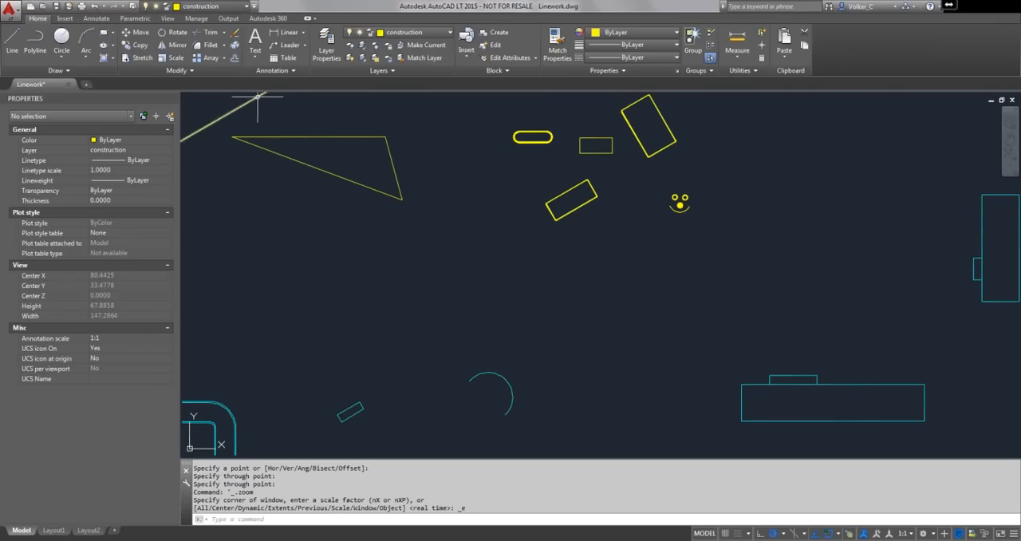
scroll(459, 216, down, 6)
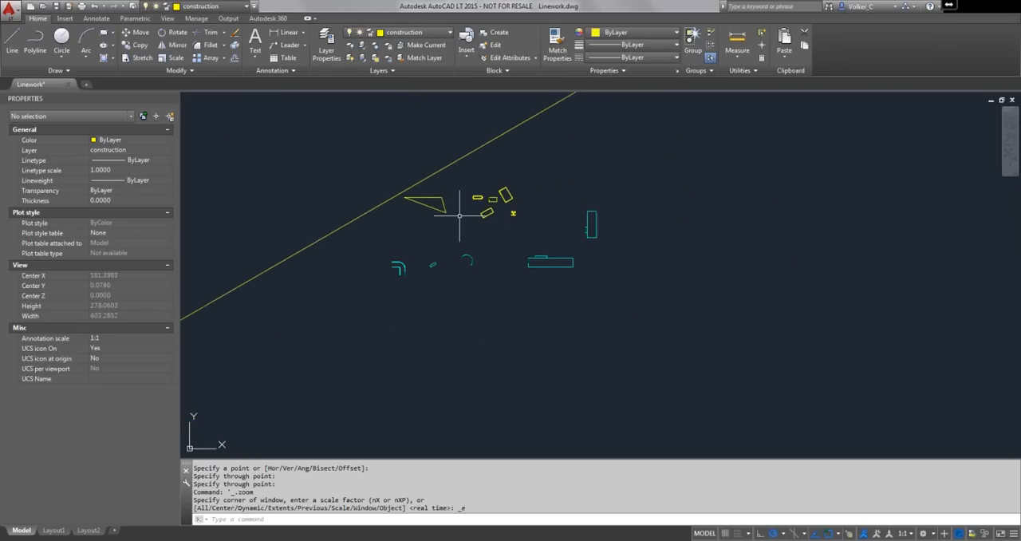
text(RE)
key(Return)
scroll(461, 216, down, 5)
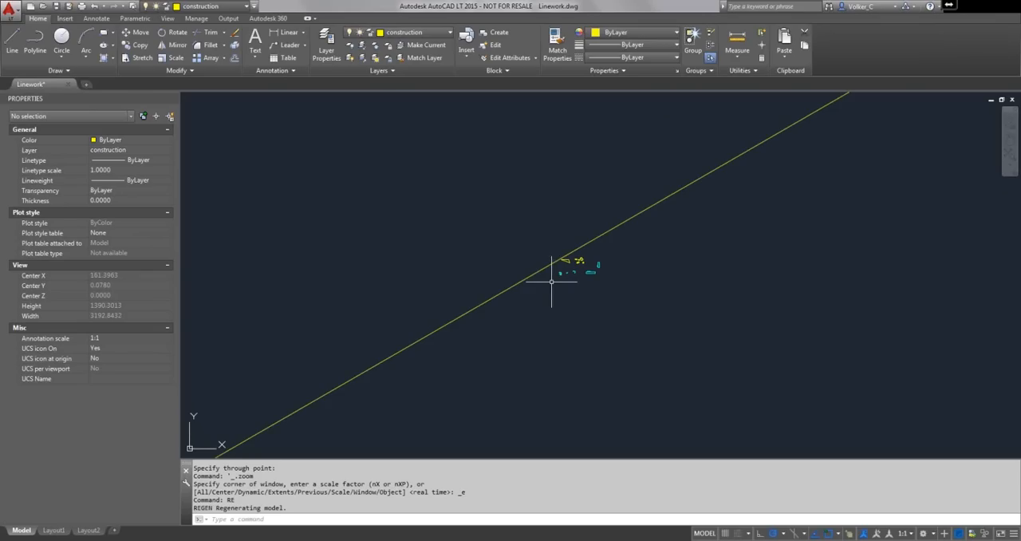
scroll(559, 278, up, 5)
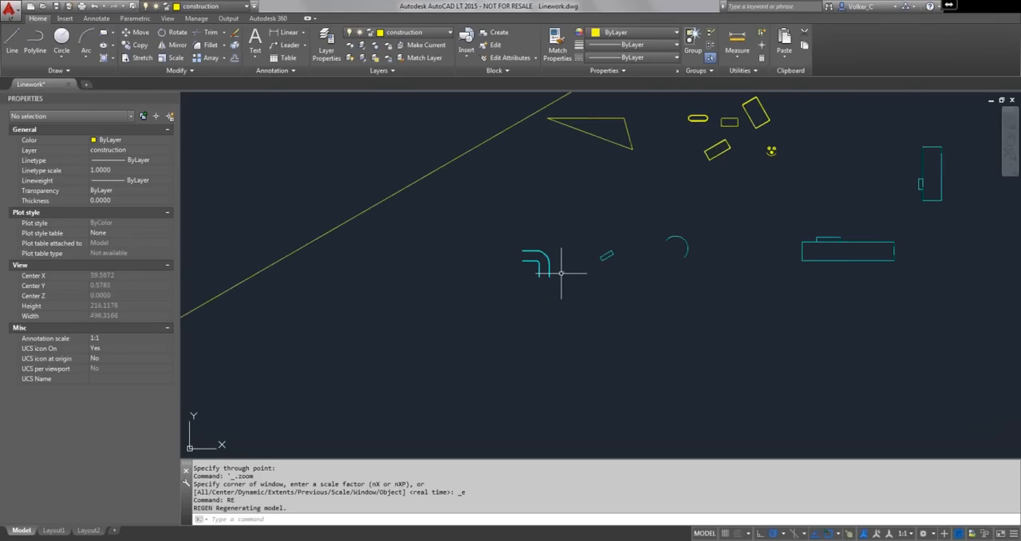
- Erase the construction line above the triangle
middle_click(305, 145)
middle_click(304, 145)
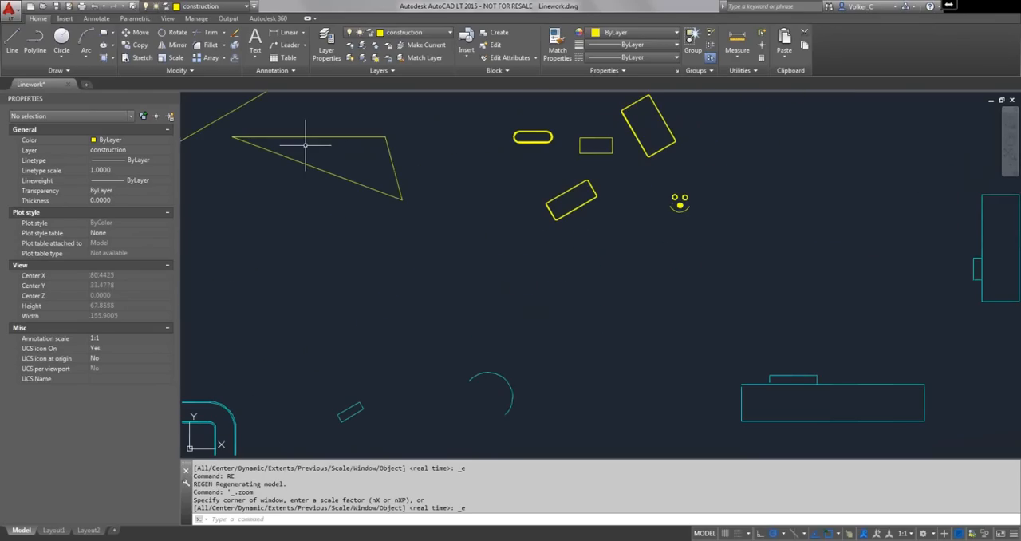
click(203, 127)
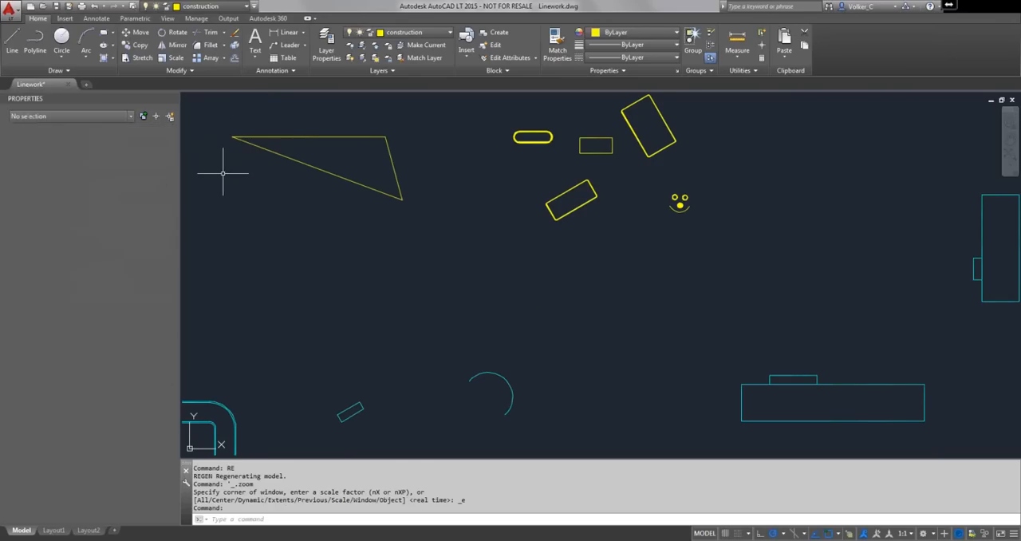
text(E)
key(Return)
- Draw a construction line offset about 4.6 units outward from the triangle's short slanted side, defining the distance by two points
middle_drag(306, 154, 223, 212)
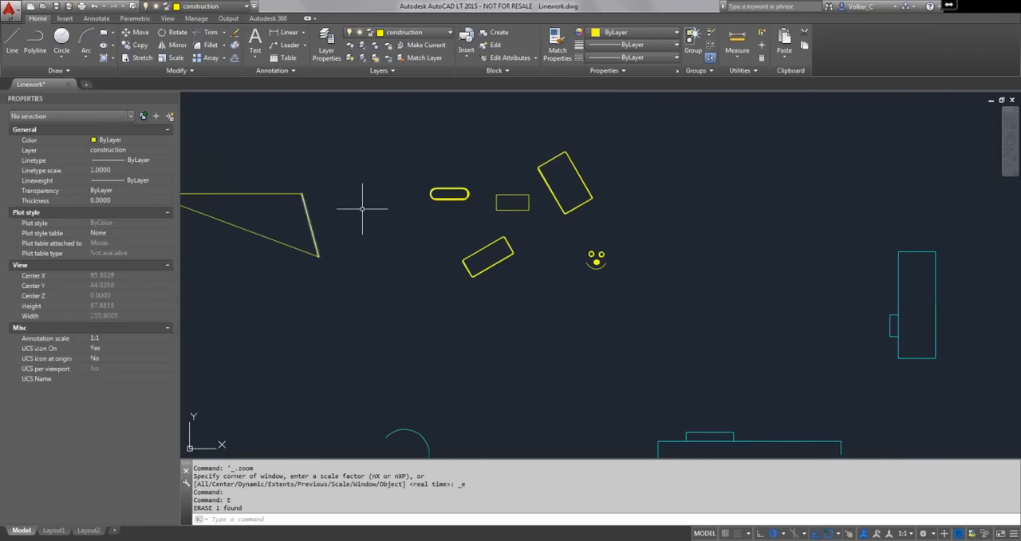
right_click(473, 241)
mouse_move(490, 262)
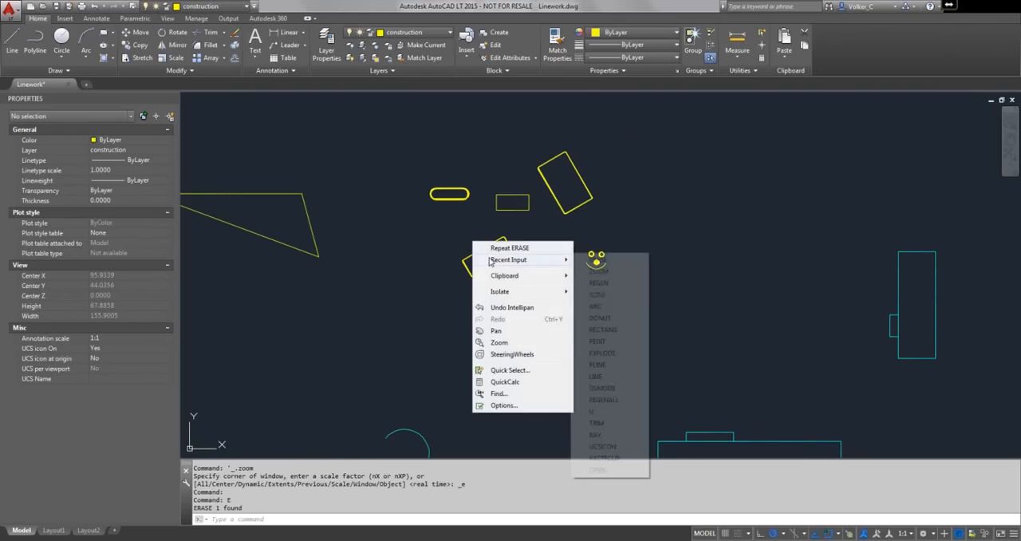
click(598, 294)
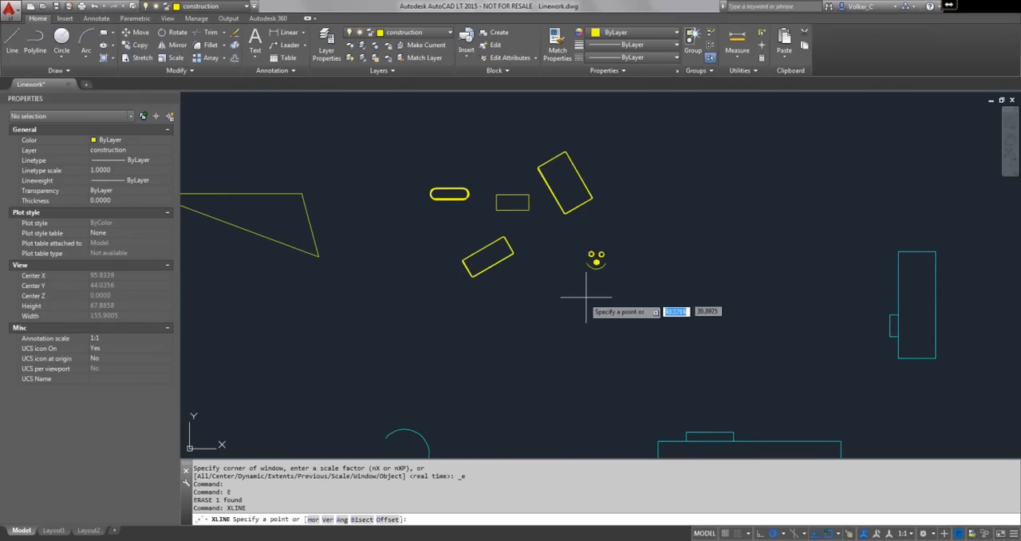
right_click(429, 289)
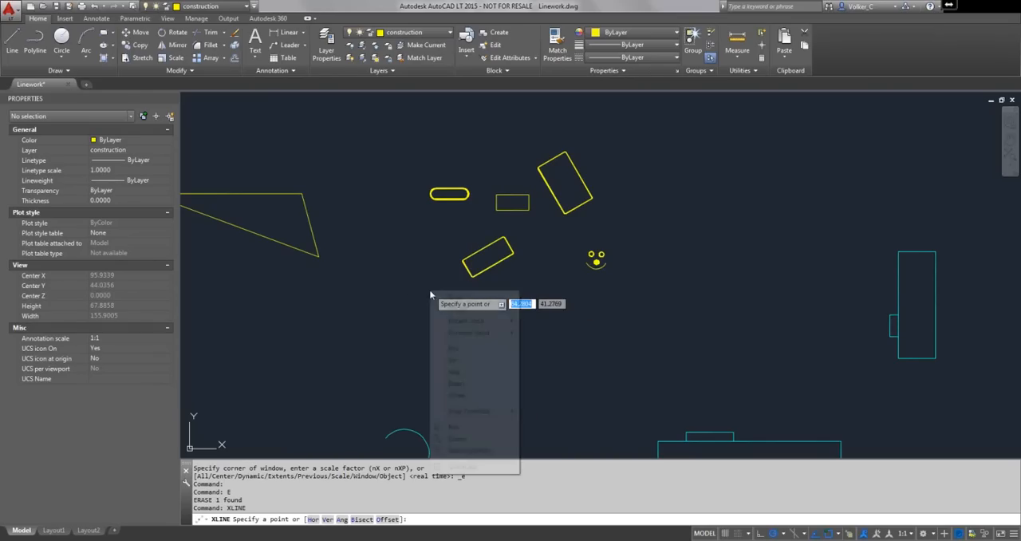
click(456, 395)
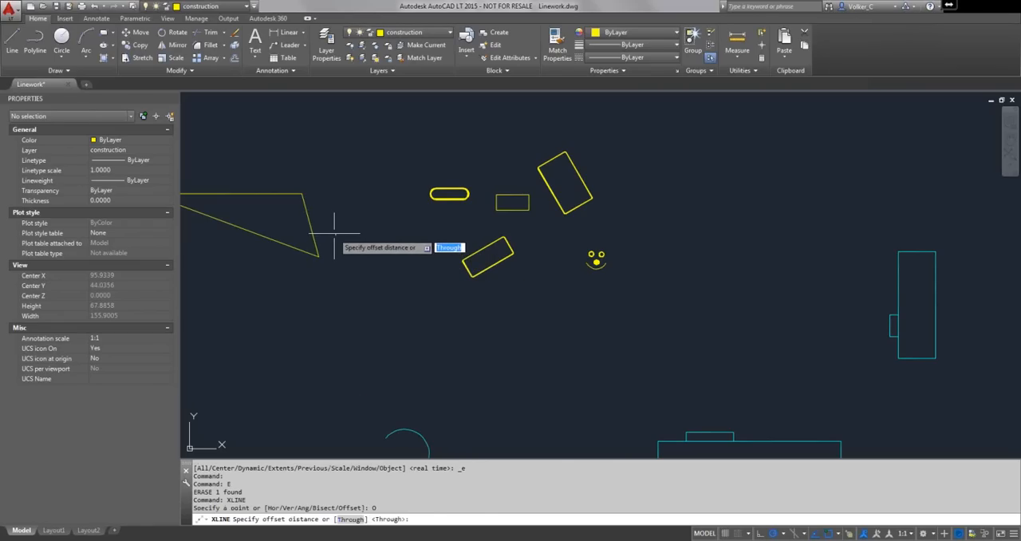
click(334, 232)
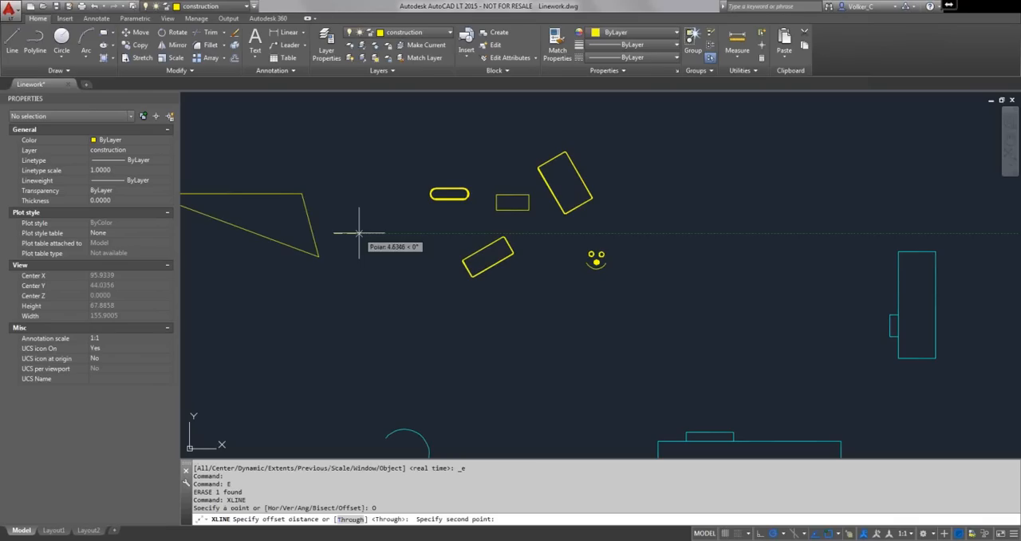
click(359, 233)
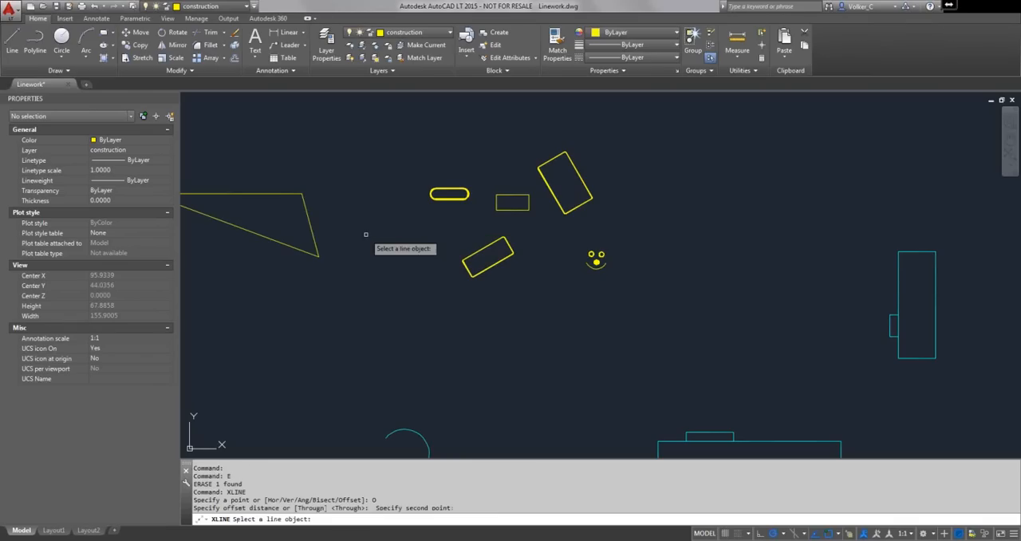
click(309, 232)
click(338, 231)
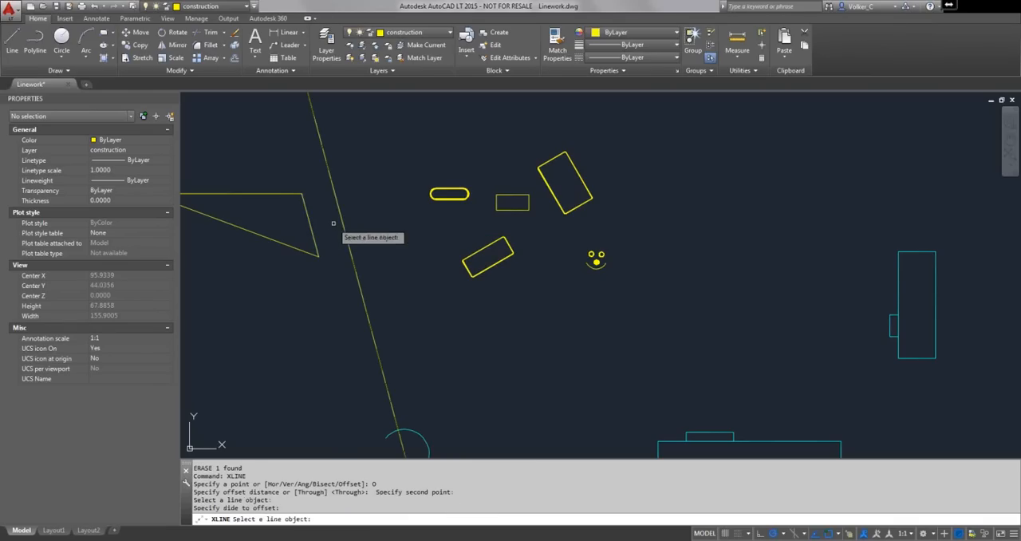
- Offset construction lines outward from the triangle's horizontal and long slanted sides at the same distance, and undo all the offset lines
click(270, 195)
click(272, 196)
click(269, 167)
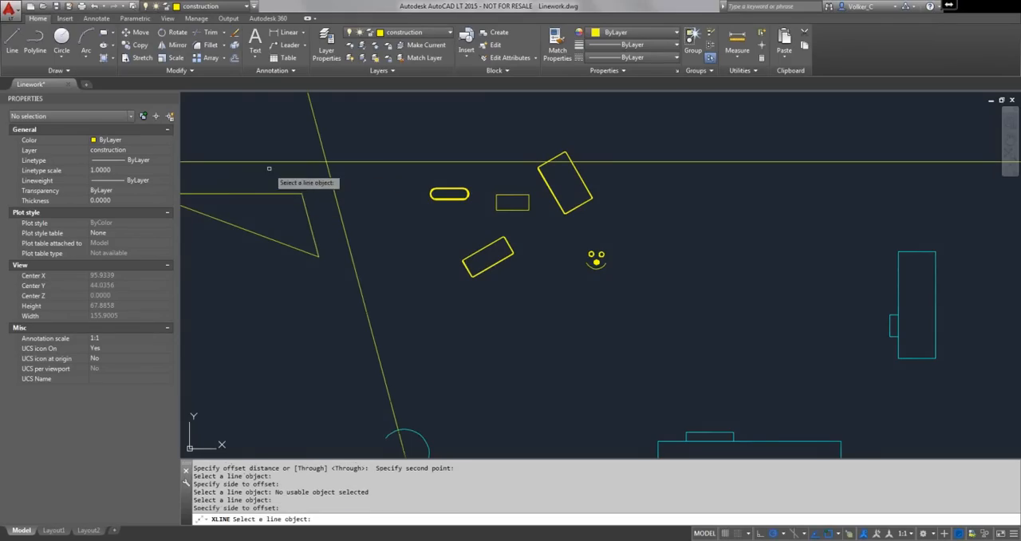
click(264, 236)
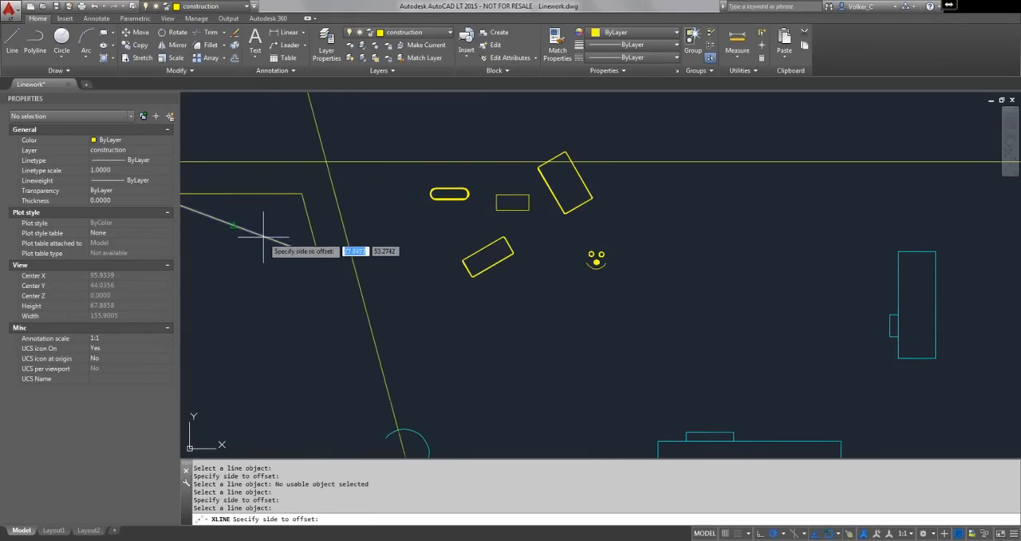
click(255, 255)
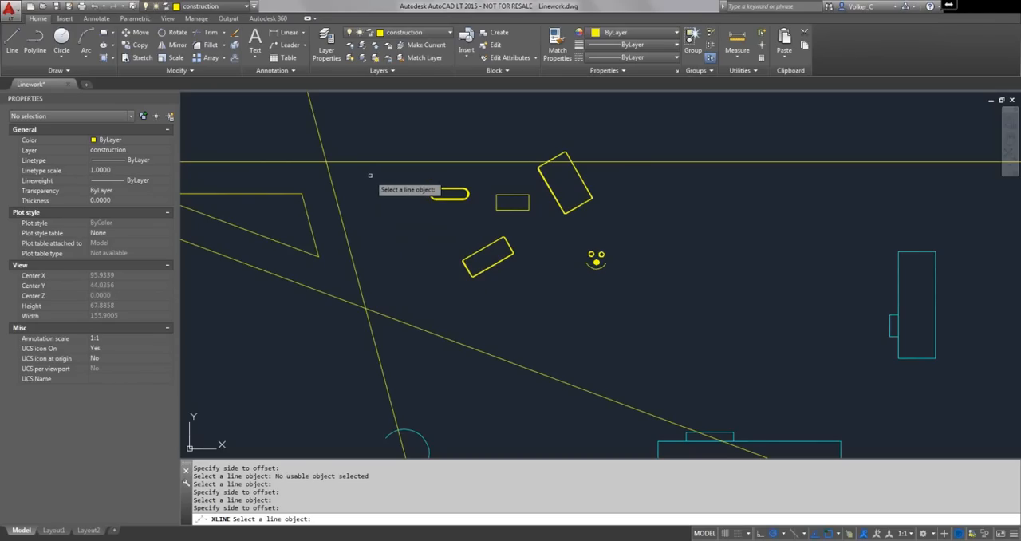
key(Escape)
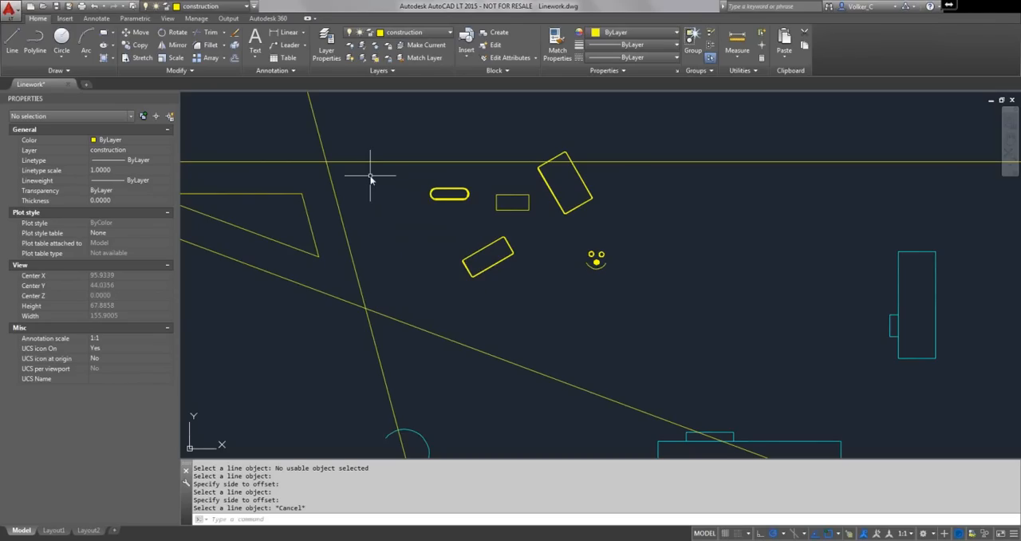
text(u)
key(Return)
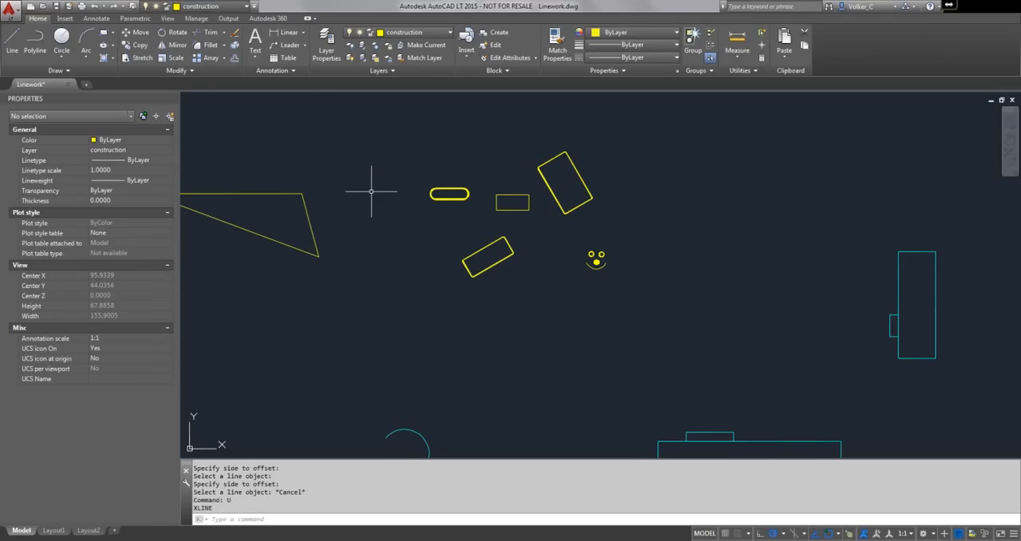
- Draw a bisecting construction line with its vertex at the cyan arc's center and the arc's two endpoints defining the angle
right_click(371, 193)
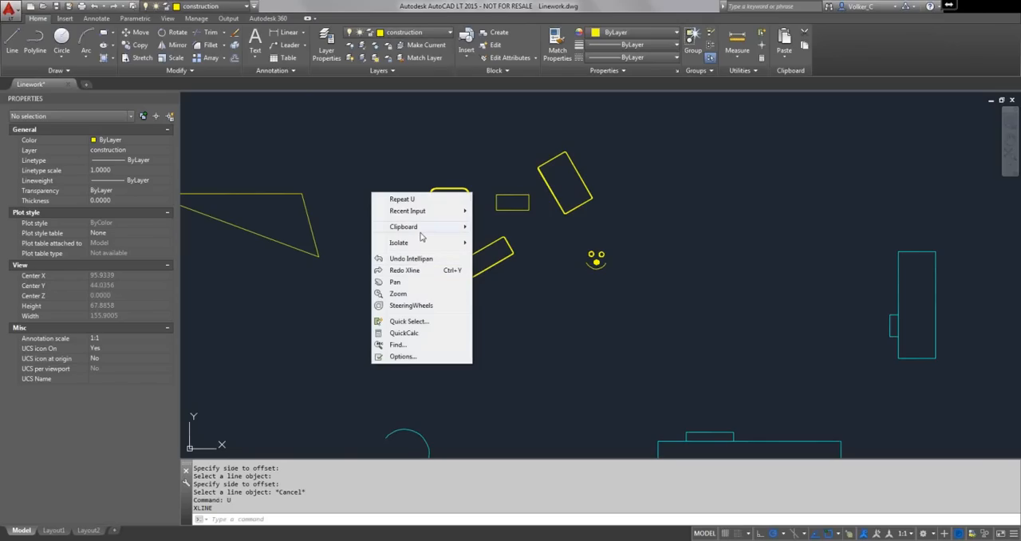
mouse_move(420, 235)
mouse_move(422, 217)
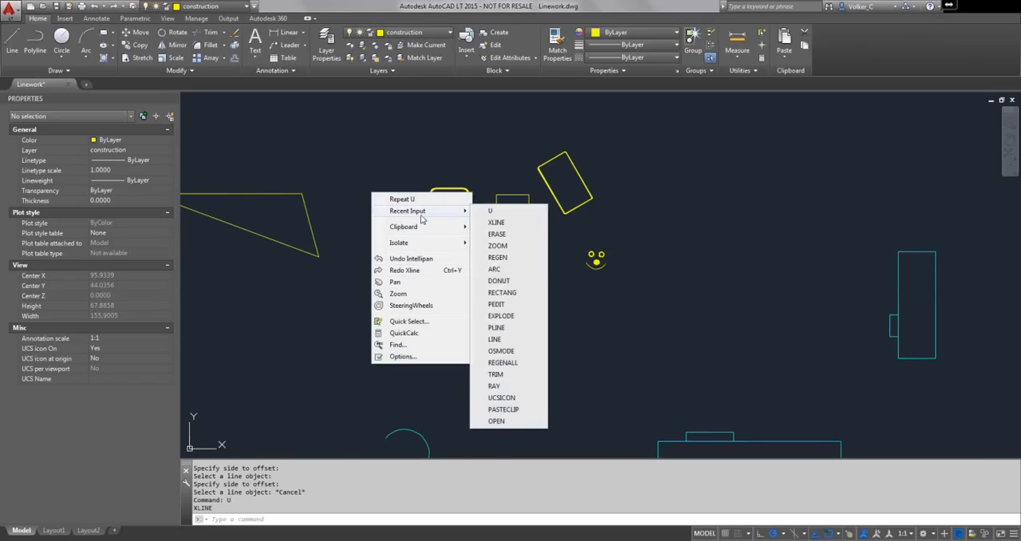
click(499, 219)
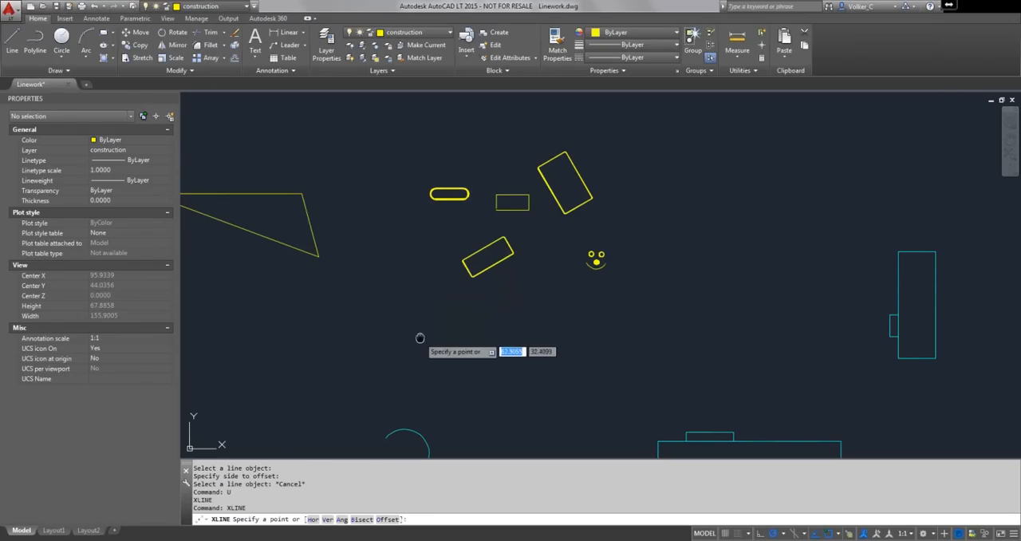
middle_drag(422, 331, 428, 167)
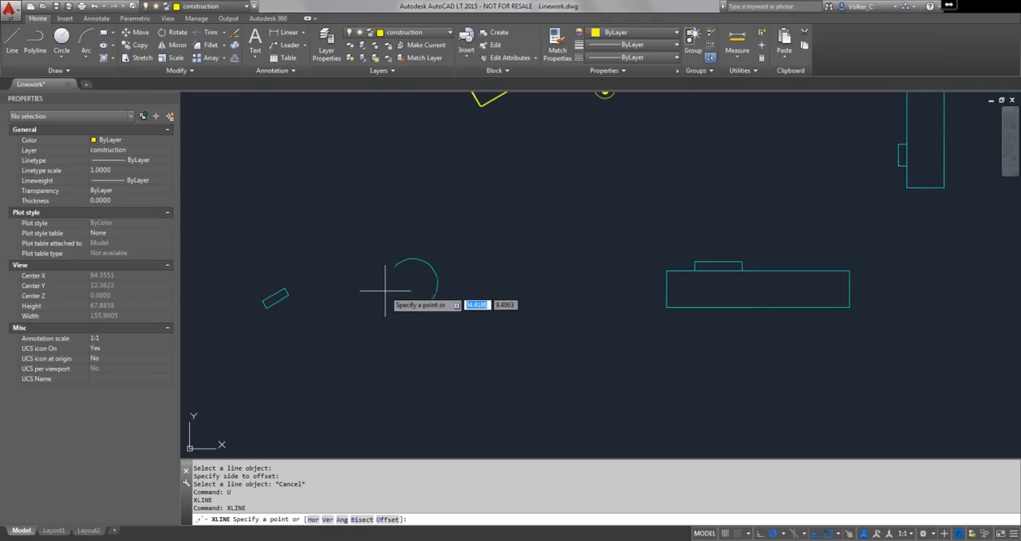
scroll(402, 289, up, 4)
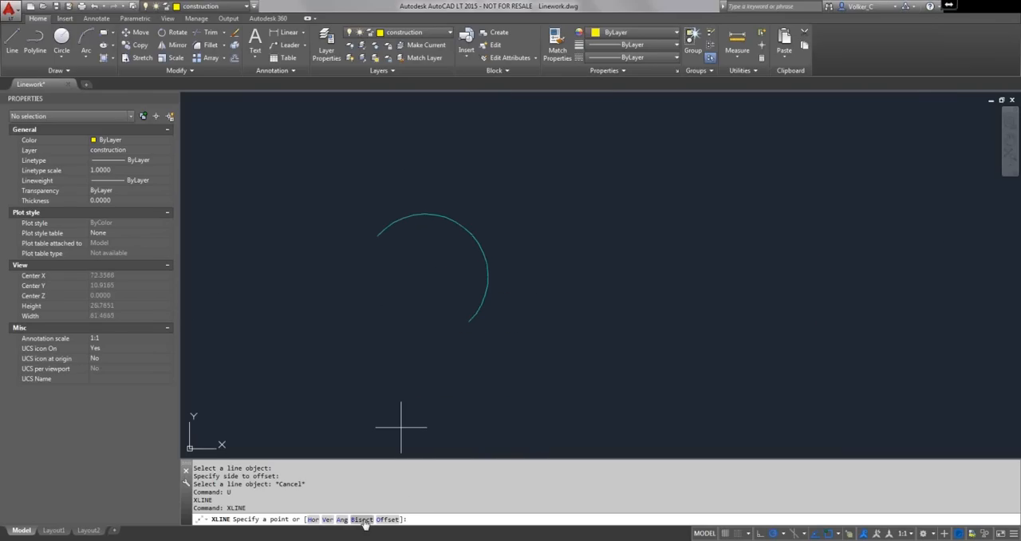
right_click(387, 300)
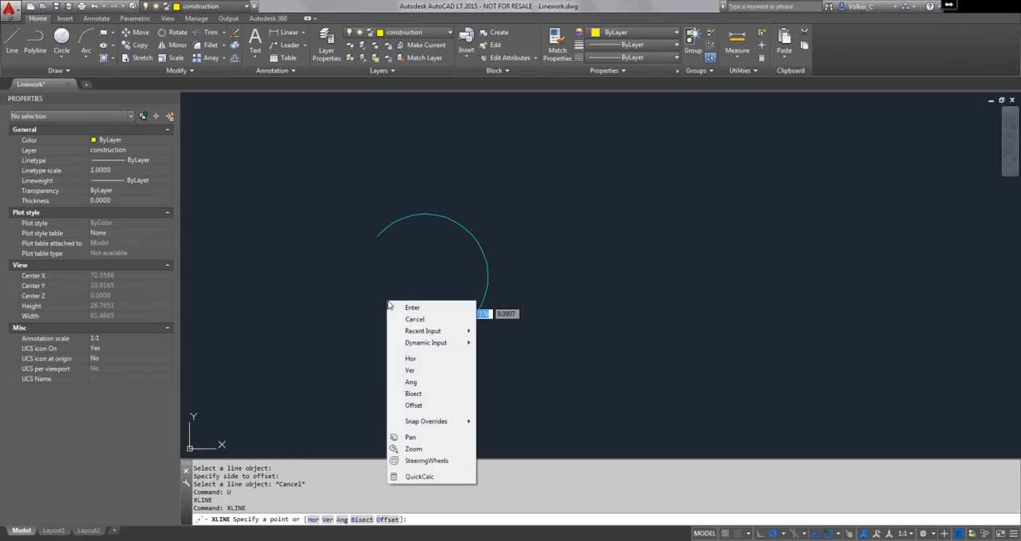
click(413, 394)
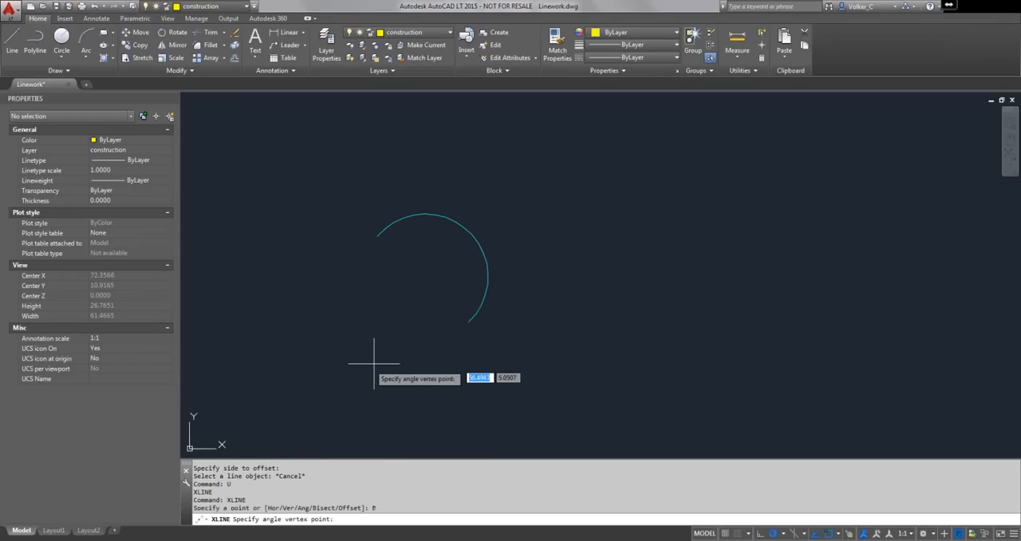
click(425, 277)
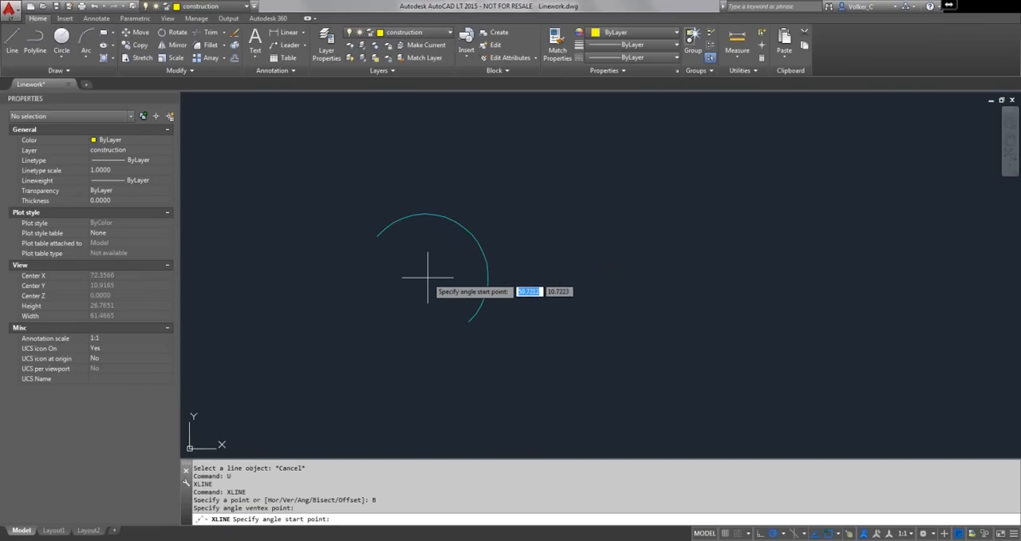
click(377, 236)
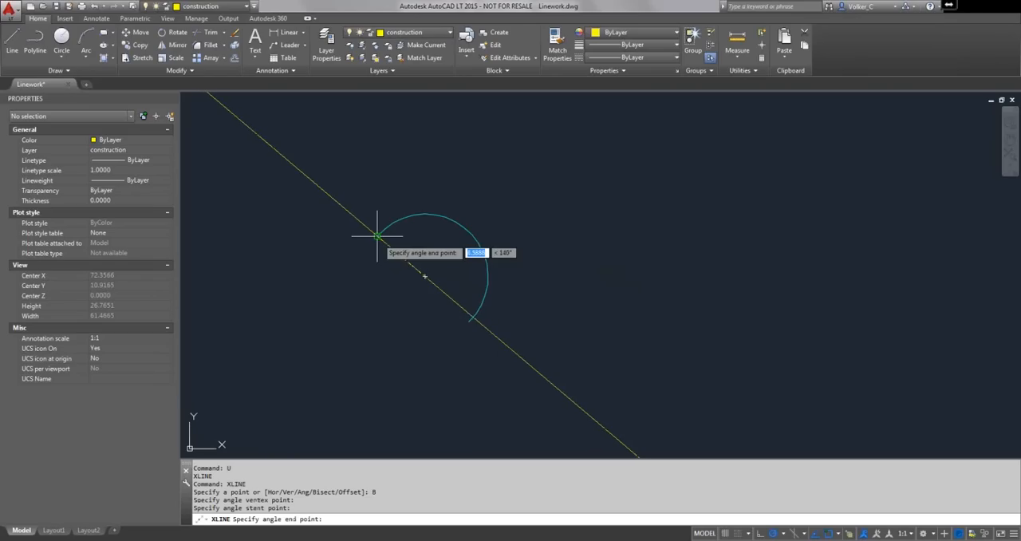
click(469, 319)
key(Return)
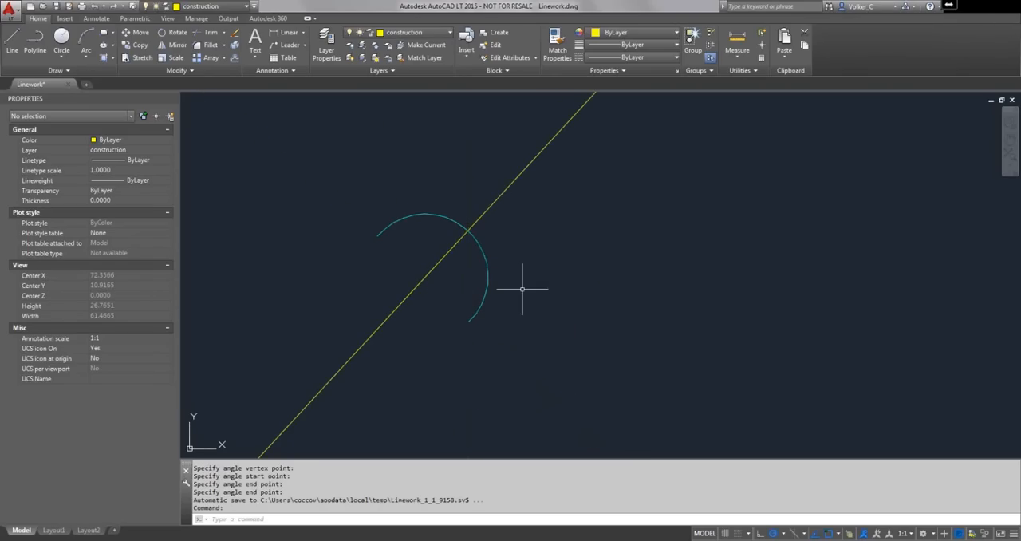
- Erase the bisecting construction line through the cyan arc
scroll(481, 169, down, 2)
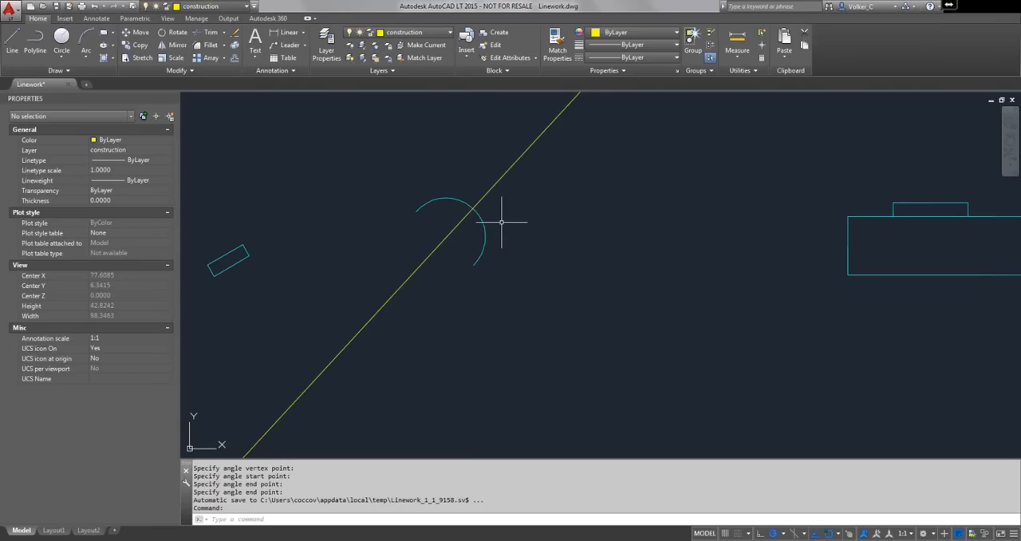
click(508, 169)
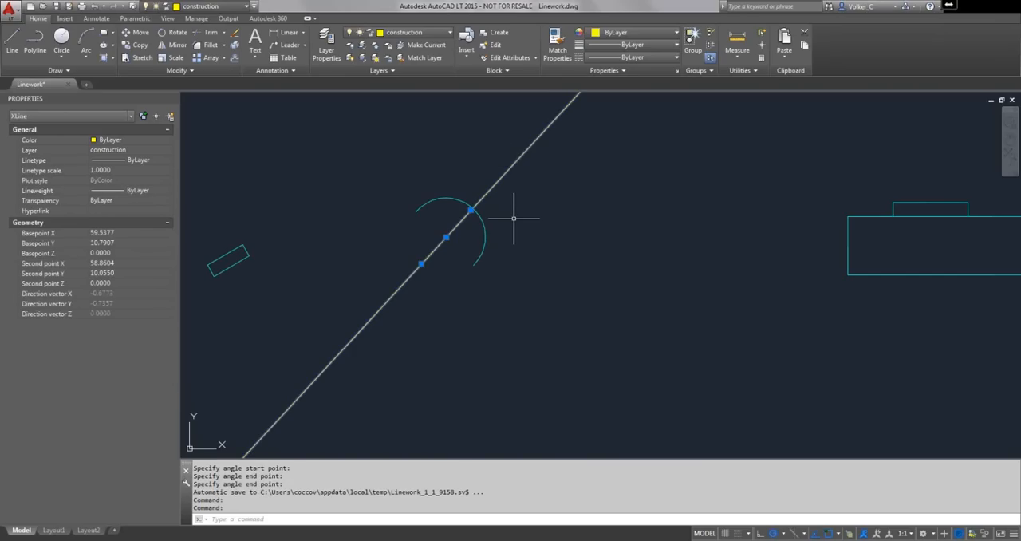
key(e)
key(Return)
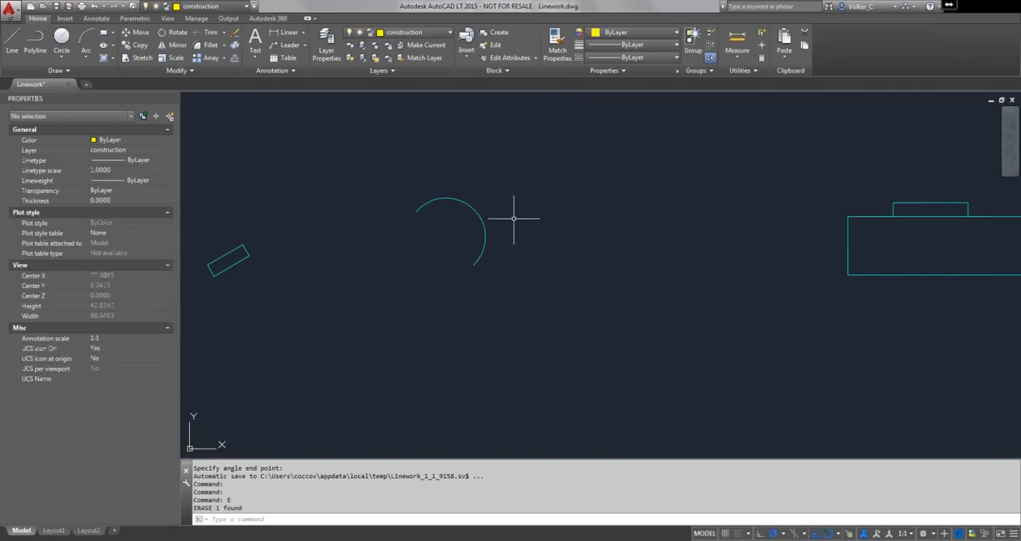
- Draw four vertical construction lines through both ends of the long horizontal cyan rectangle and both sides of the small rectangle on top of it
mouse_move(603, 216)
middle_down()
mouse_move(463, 225)
mouse_move(349, 218)
middle_up()
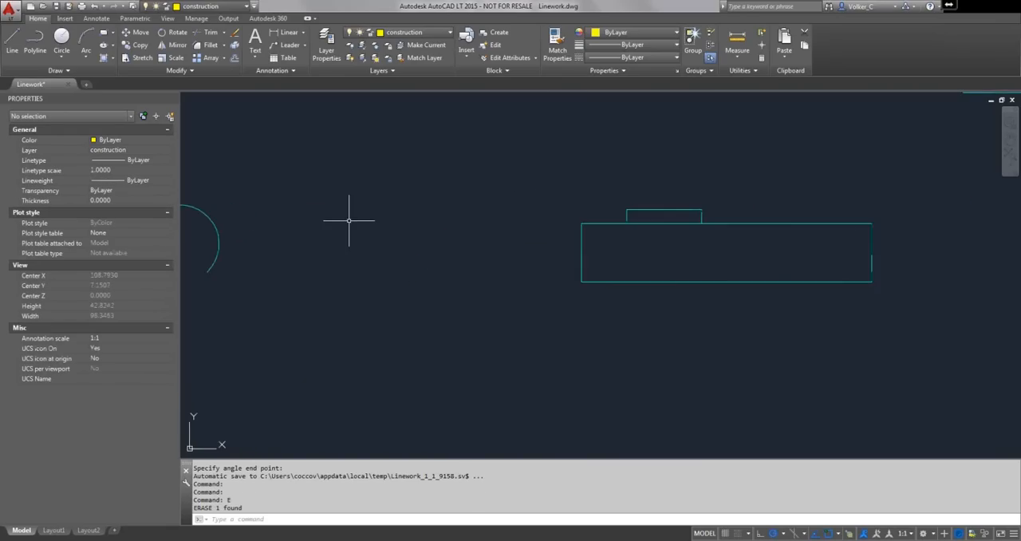
scroll(370, 216, down, 4)
middle_drag(413, 202, 445, 296)
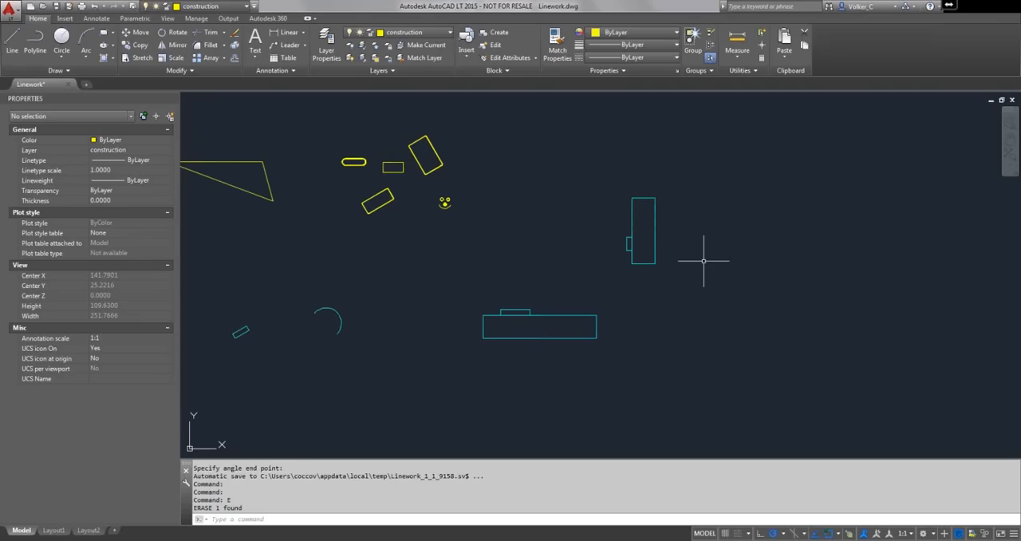
right_click(567, 249)
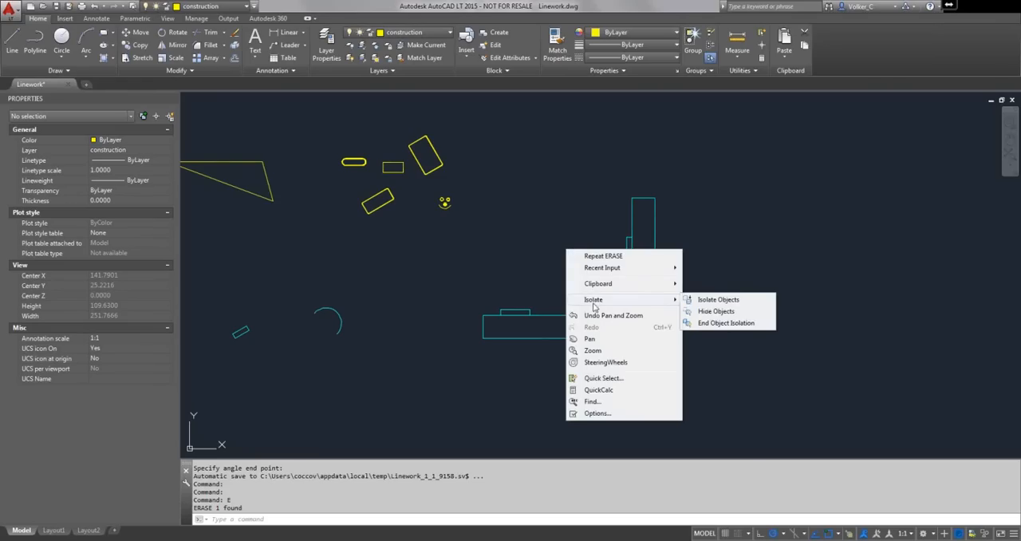
mouse_move(613, 274)
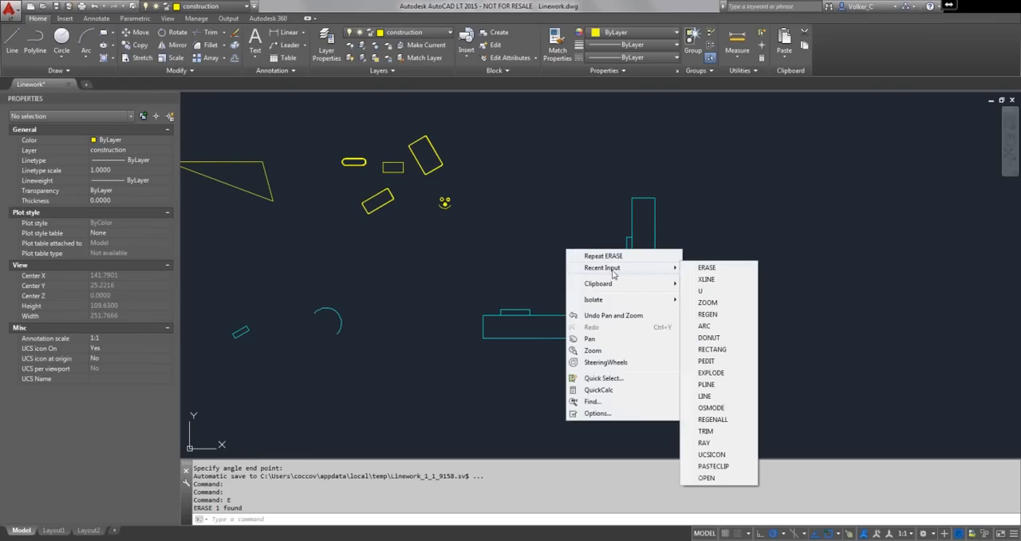
click(706, 279)
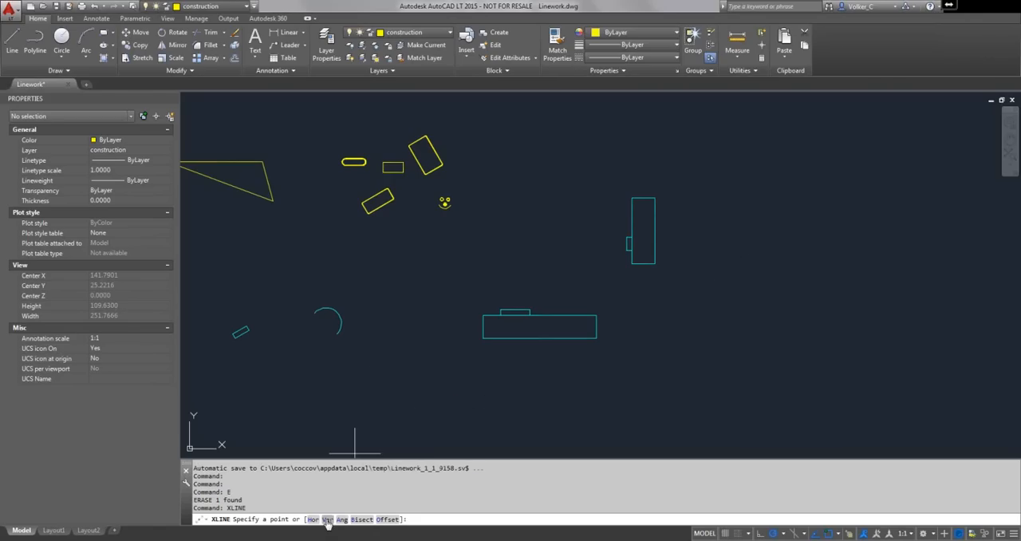
text(v)
key(Return)
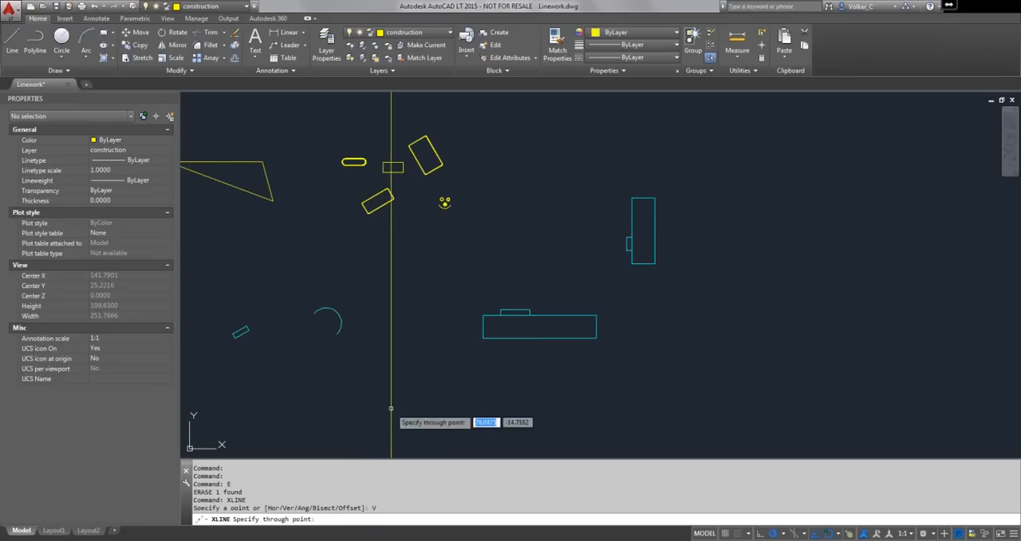
scroll(485, 334, up, 4)
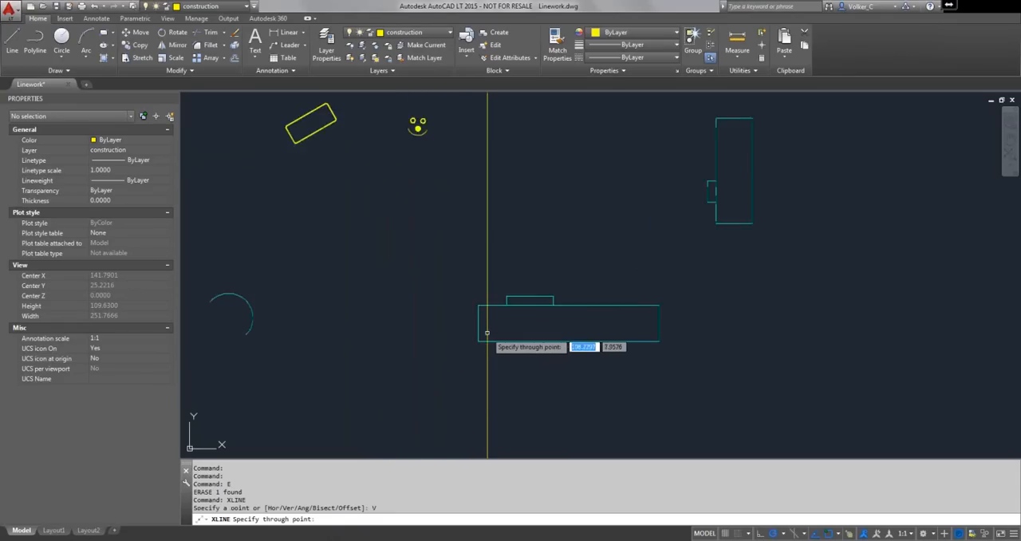
click(471, 319)
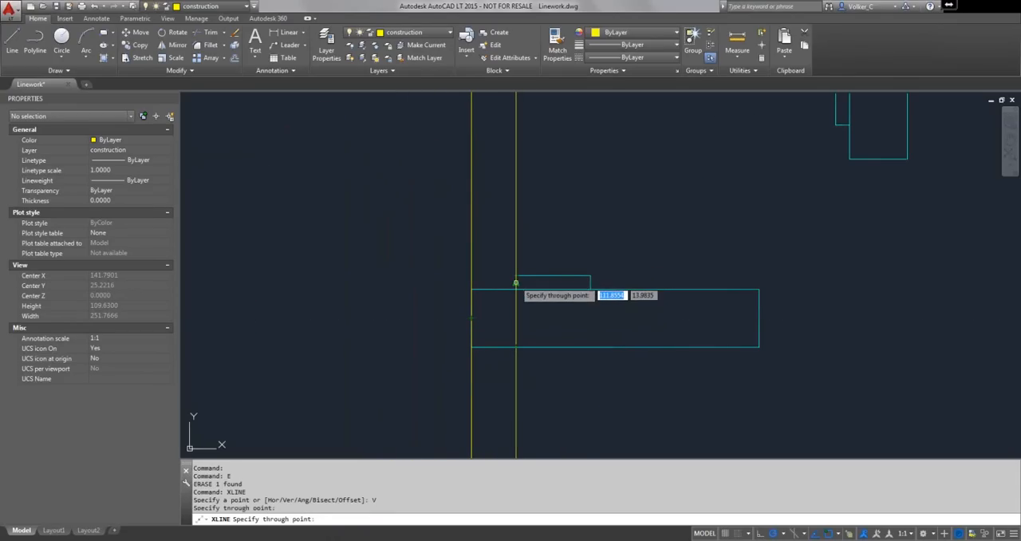
click(516, 277)
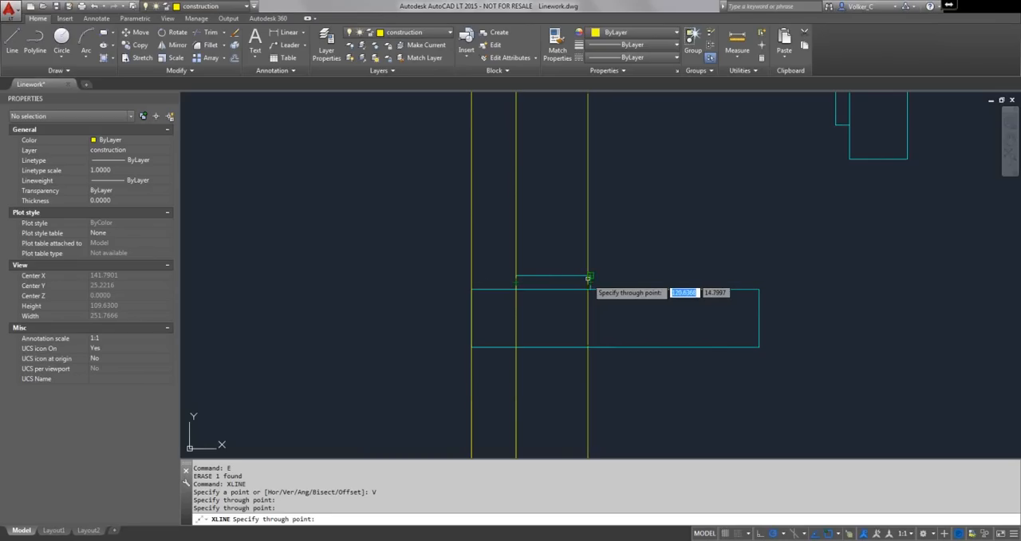
click(589, 276)
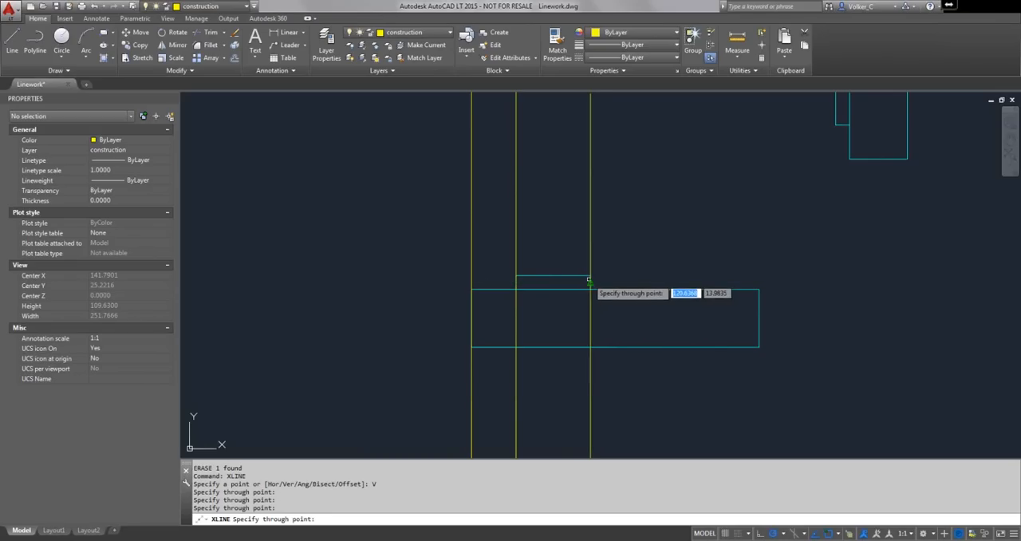
click(758, 318)
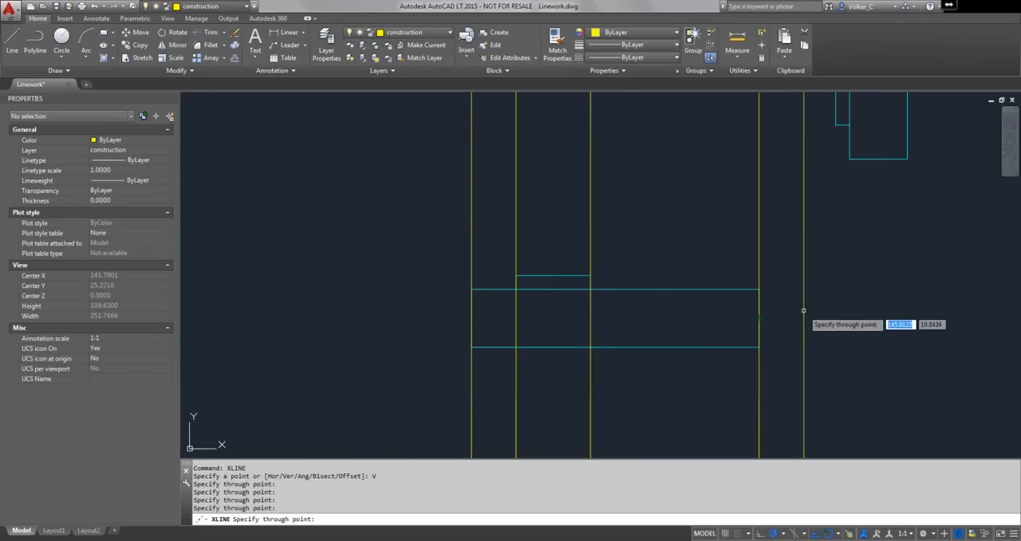
key(Return)
- Draw four horizontal construction lines through both ends of the upright cyan rectangle and both horizontal edges of the small rectangle beside it
scroll(804, 310, down, 2)
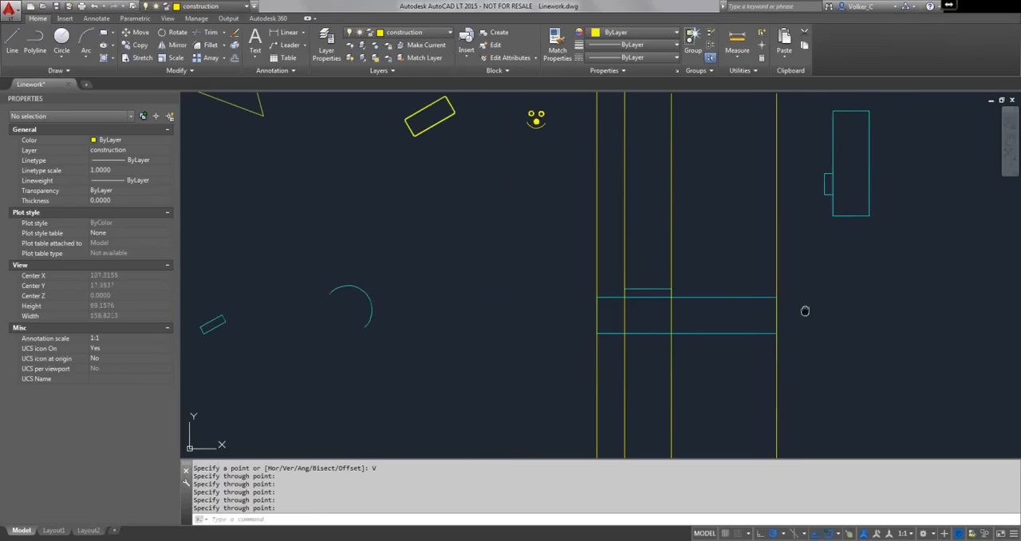
mouse_move(805, 311)
middle_down()
mouse_move(717, 315)
mouse_move(638, 359)
middle_up()
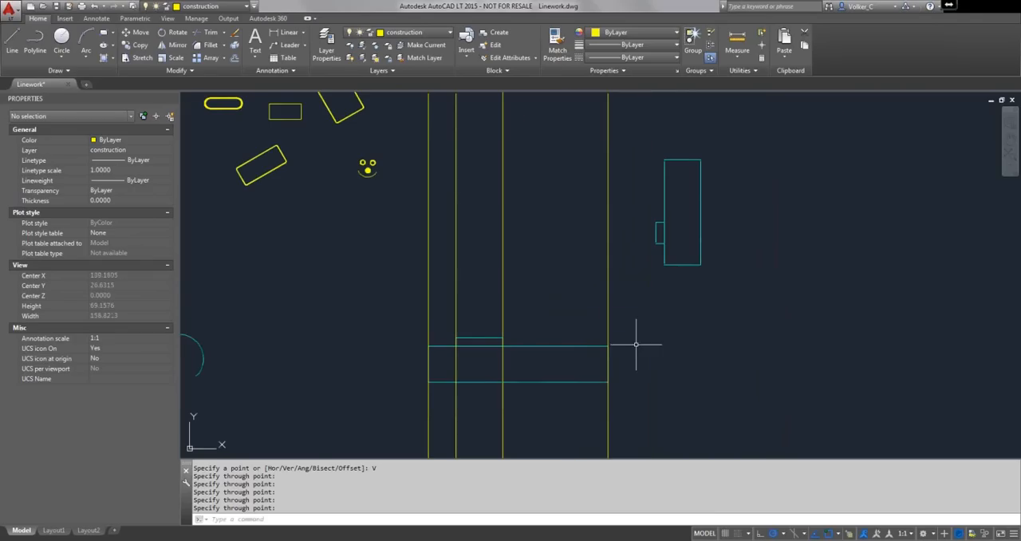
right_click(320, 335)
click(367, 339)
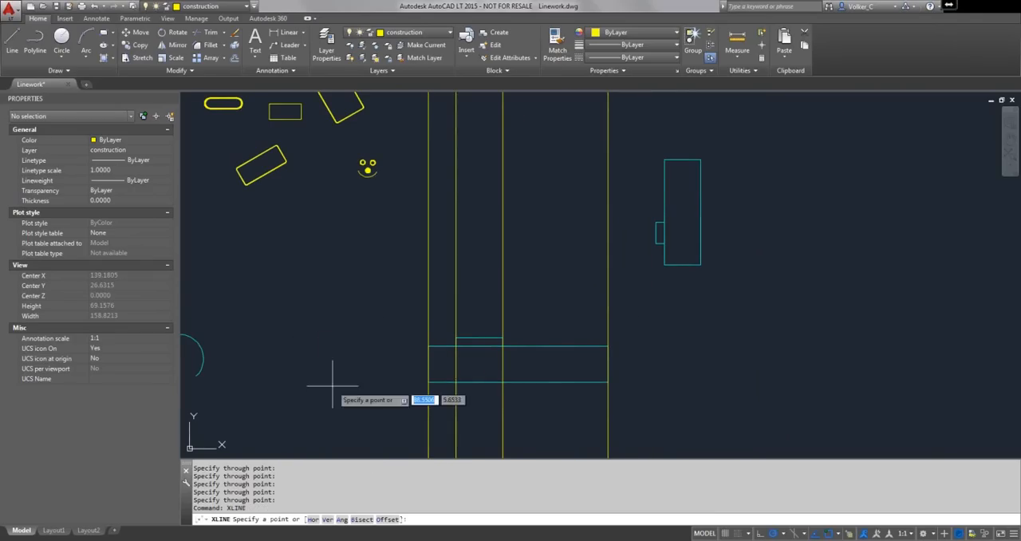
click(312, 519)
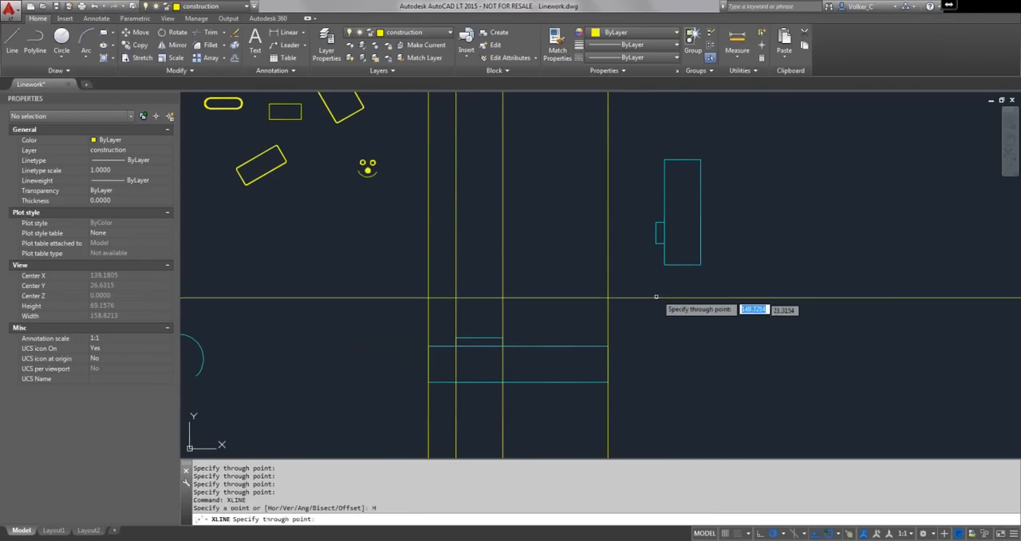
click(682, 265)
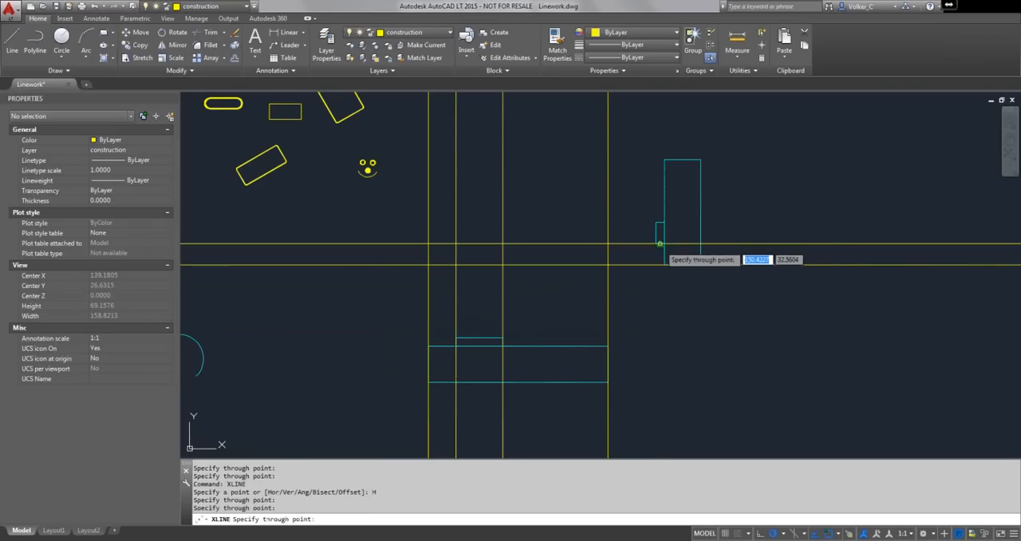
click(660, 243)
click(659, 223)
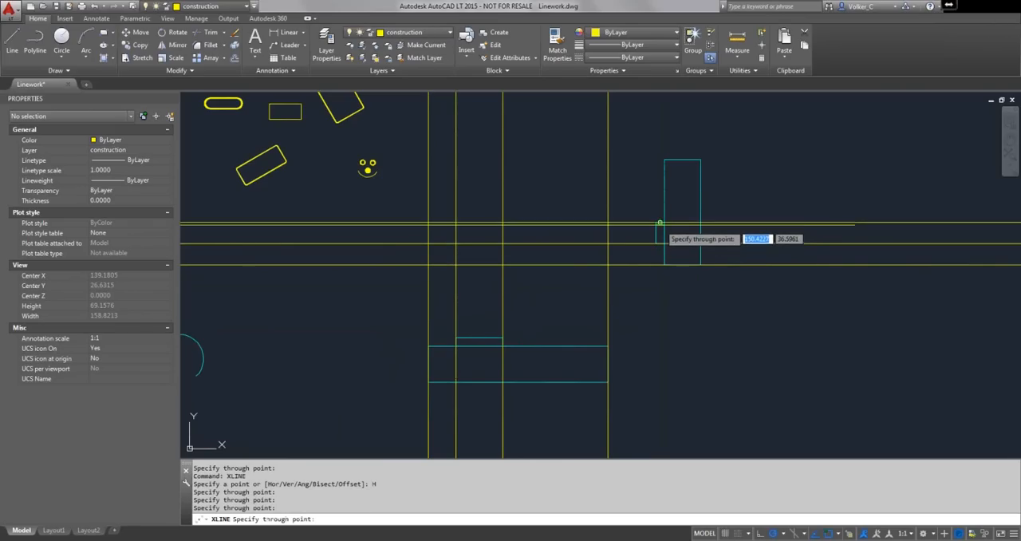
click(683, 161)
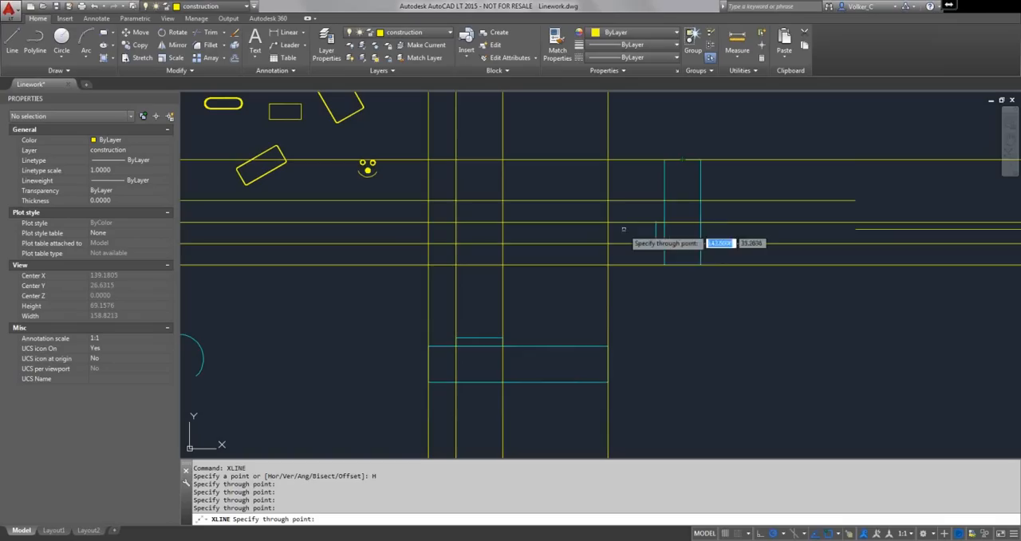
key(Return)
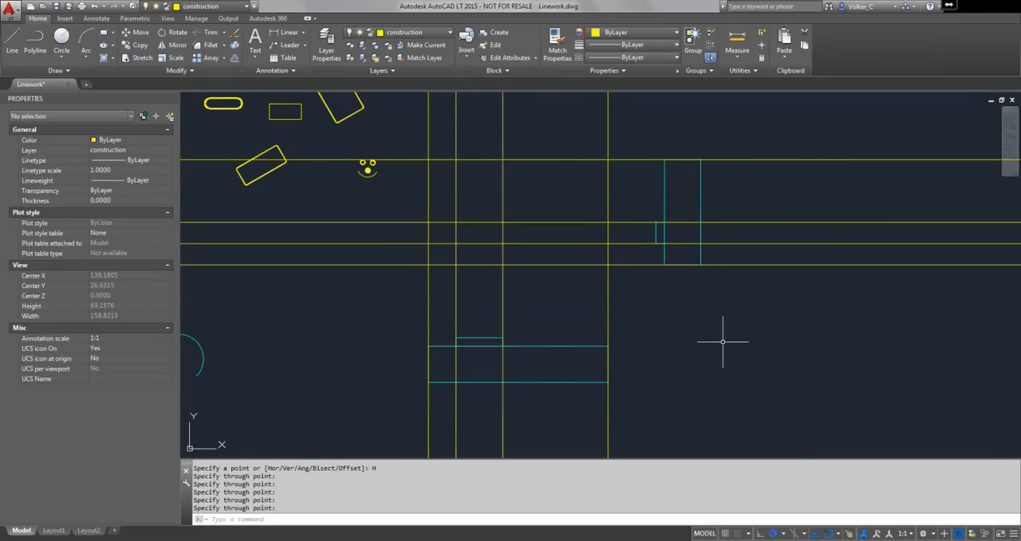
- Using all eight construction lines as cutting edges, trim the vertical lines below the grid and the horizontal lines on its left side
click(220, 36)
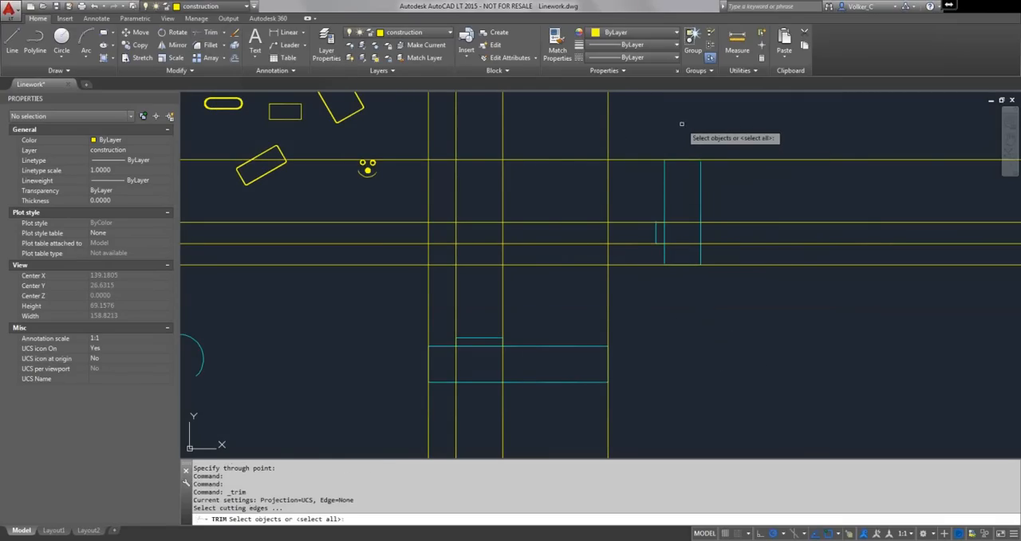
click(627, 130)
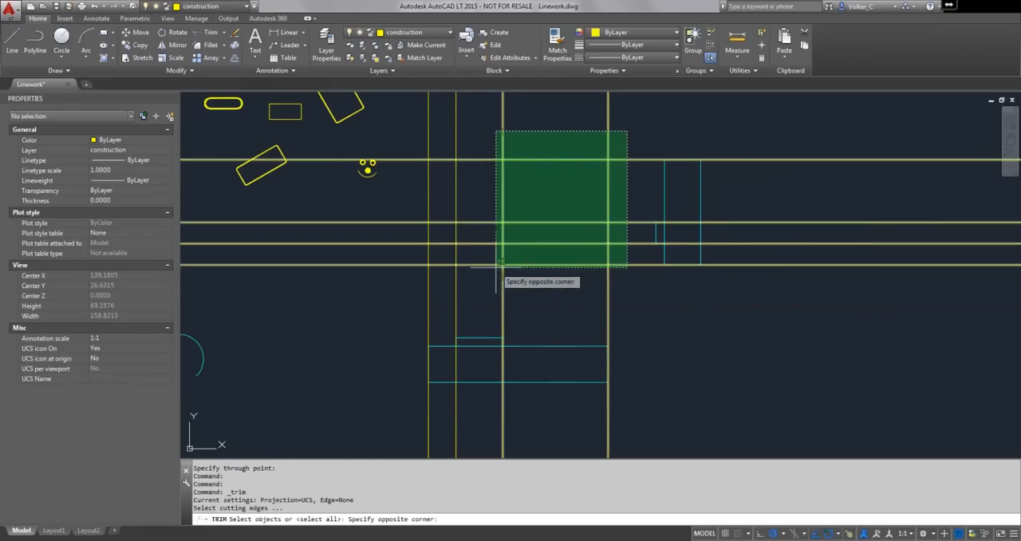
click(428, 288)
key(Return)
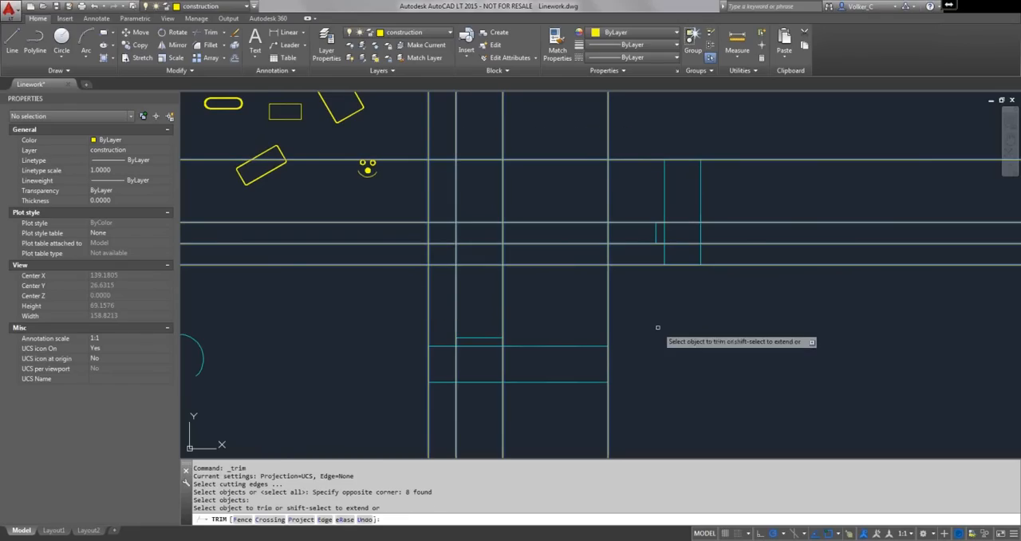
click(615, 292)
click(389, 299)
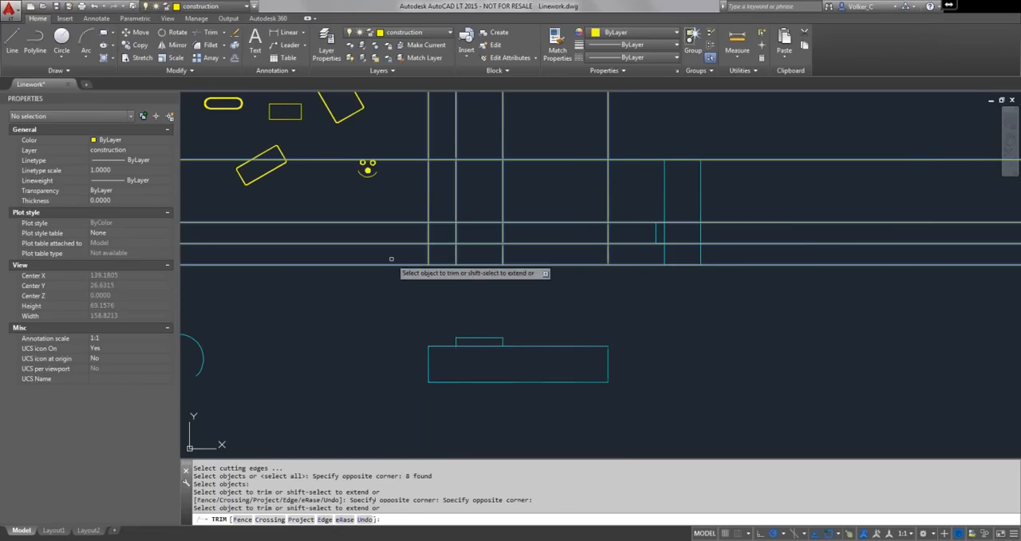
click(407, 130)
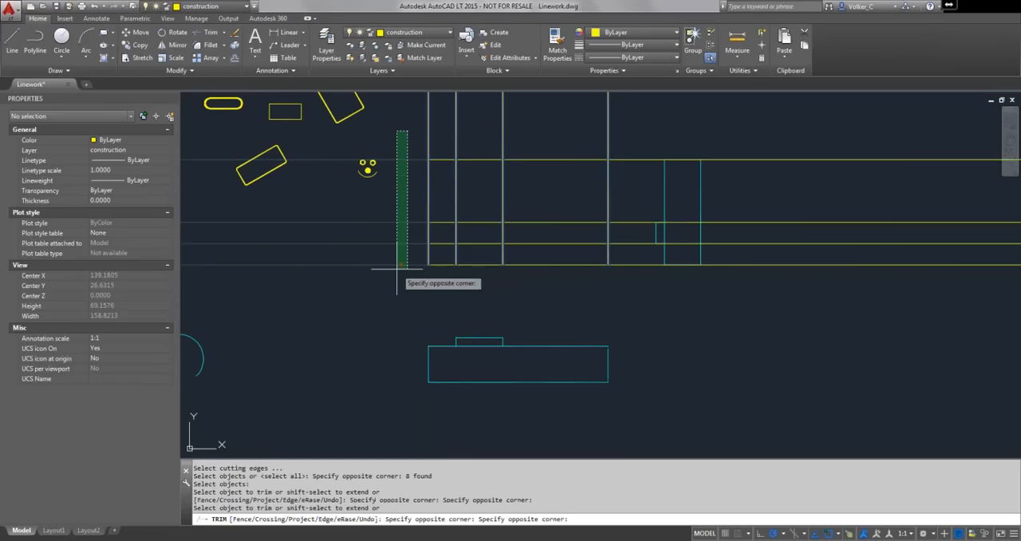
click(397, 268)
- Trim the horizontal construction lines on the right side of the grid and the vertical ones above it
click(642, 137)
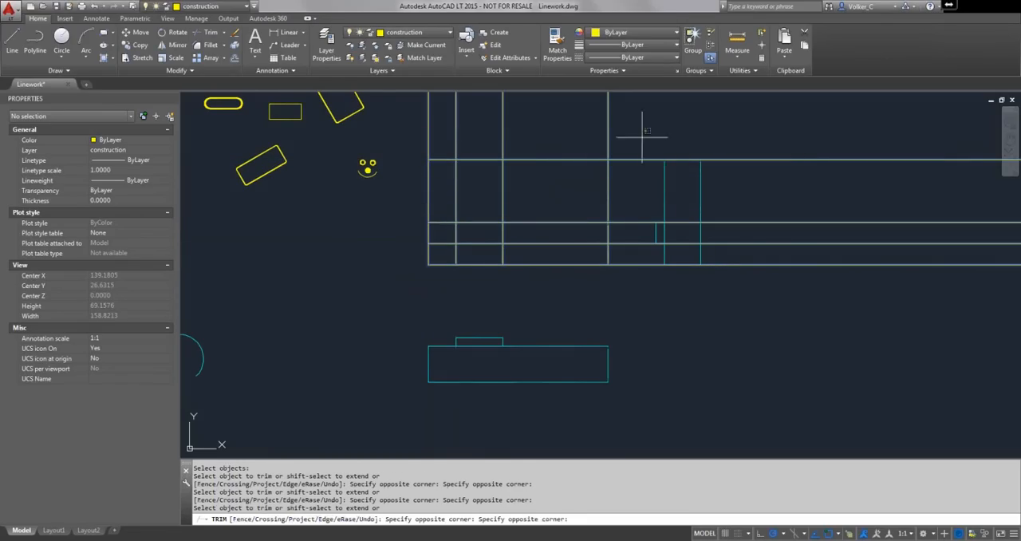
click(620, 275)
click(637, 127)
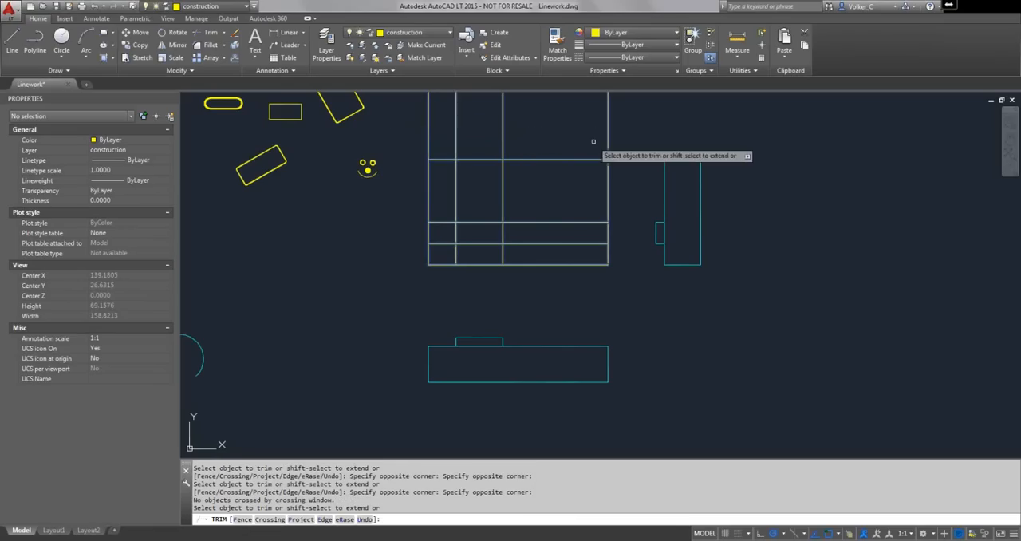
click(619, 129)
click(381, 122)
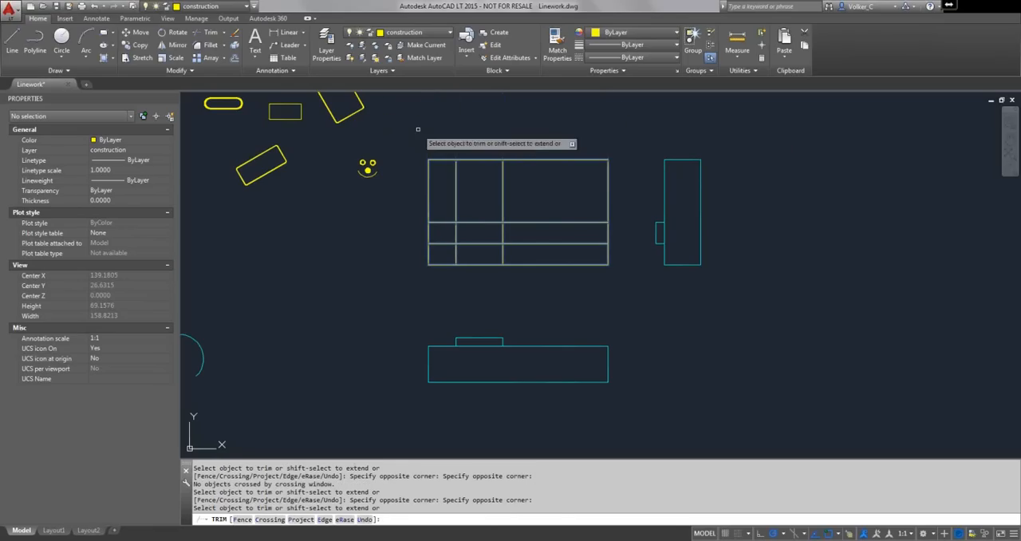
- Trim the construction line segments inside the grid, leaving the outer rectangle and the small inner rectangle
click(557, 184)
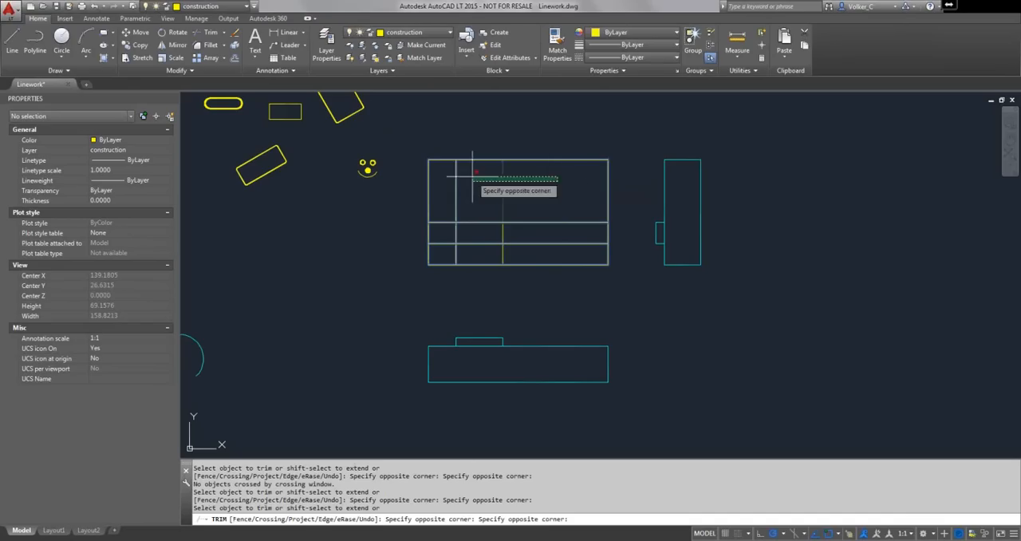
click(439, 185)
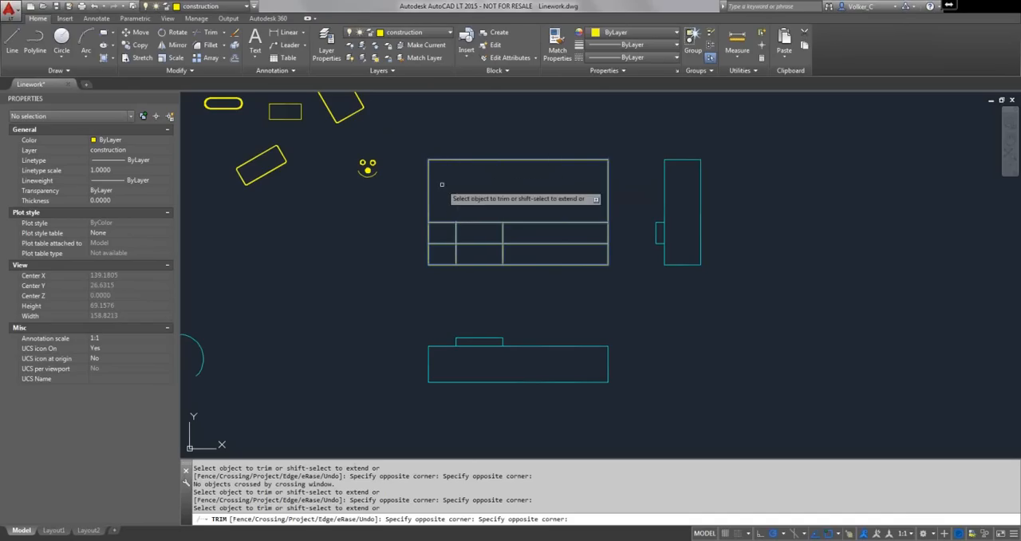
click(446, 250)
click(572, 213)
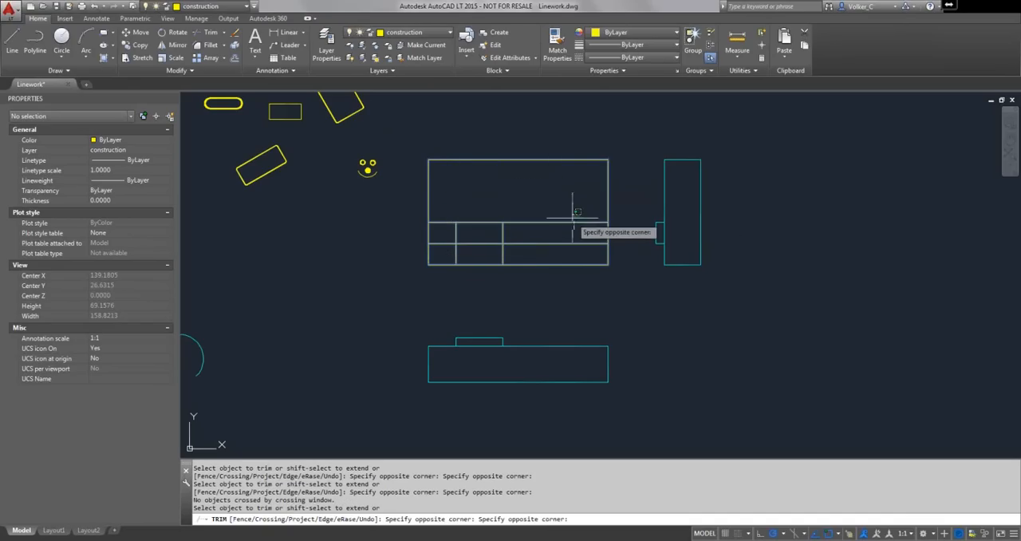
click(536, 246)
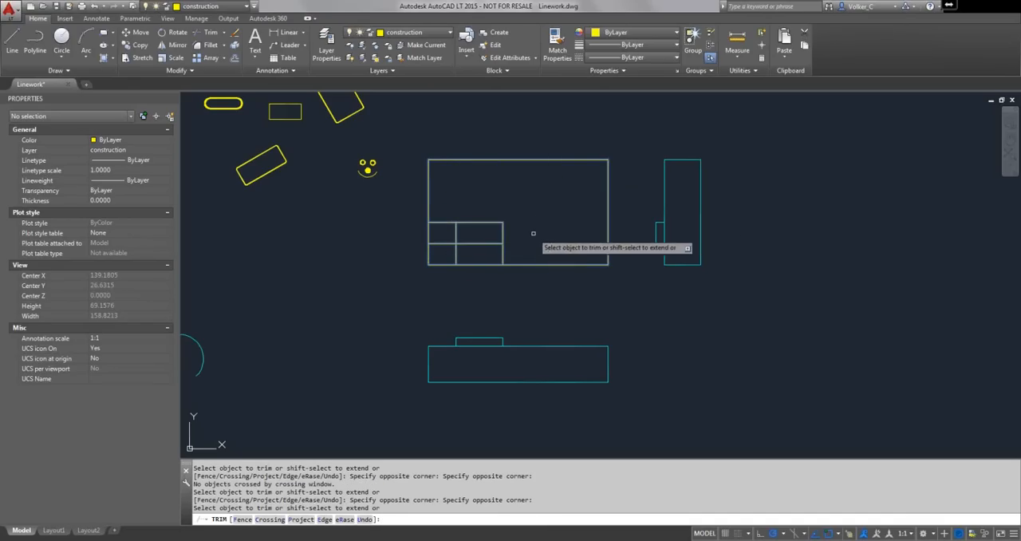
click(453, 213)
click(435, 254)
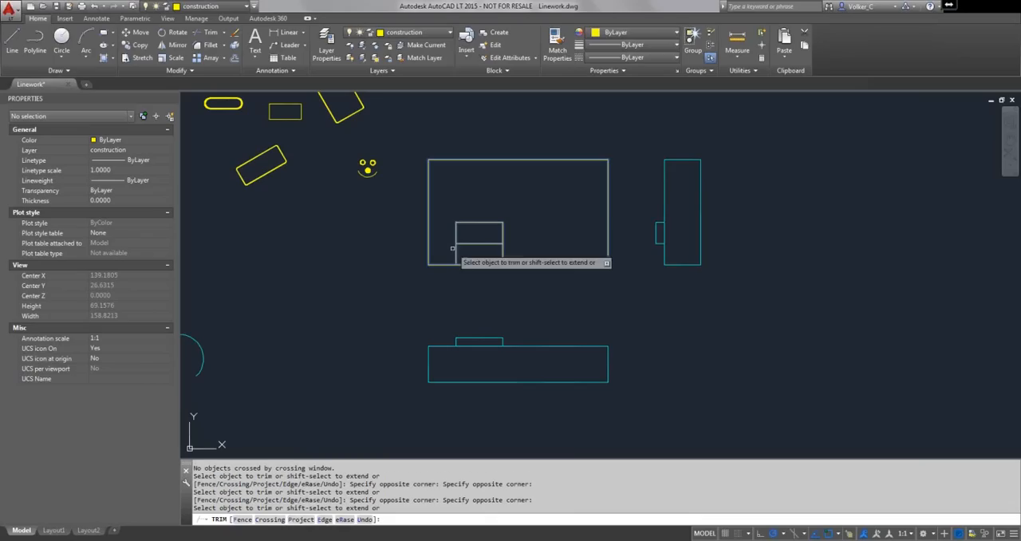
click(516, 250)
click(451, 258)
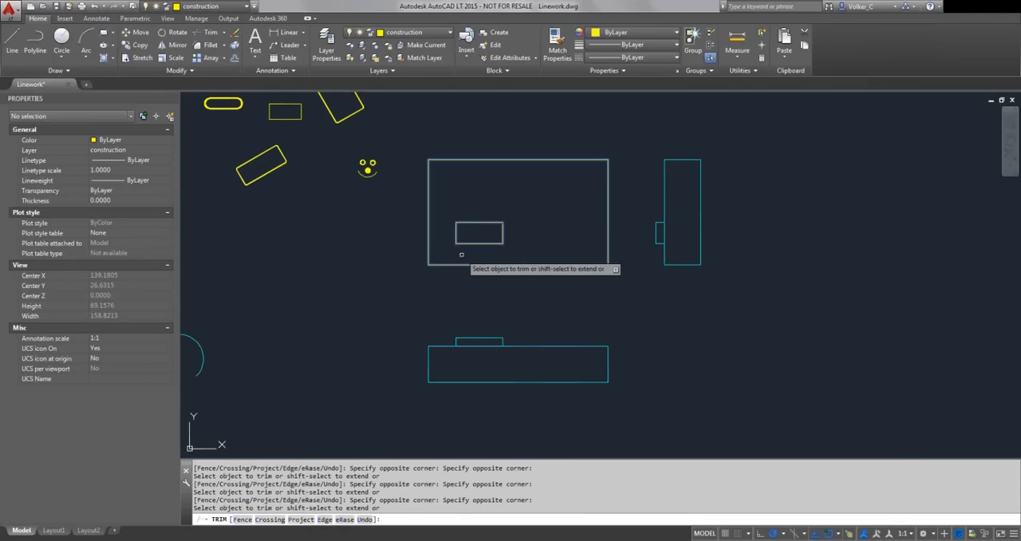
right_click(552, 252)
click(595, 259)
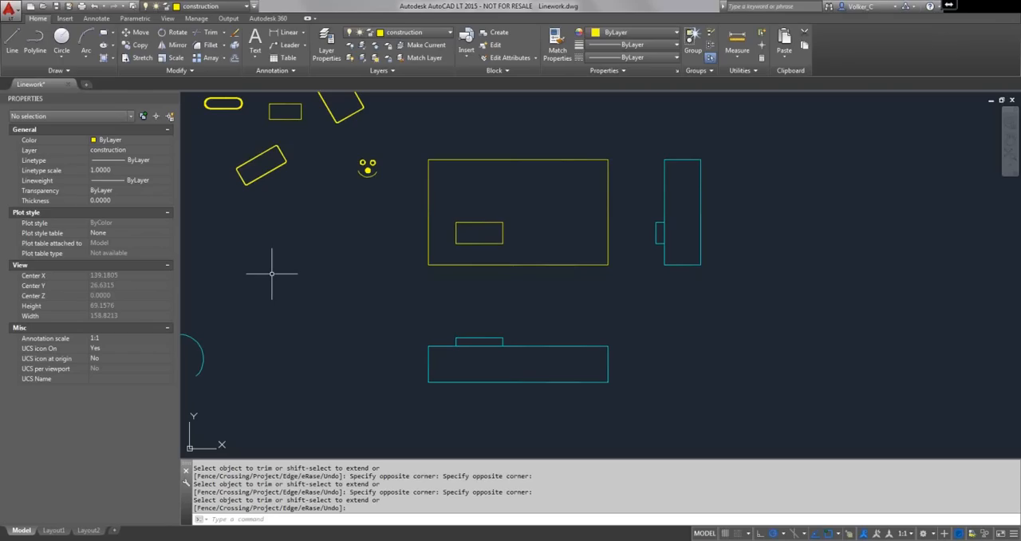
middle_drag(273, 274, 717, 186)
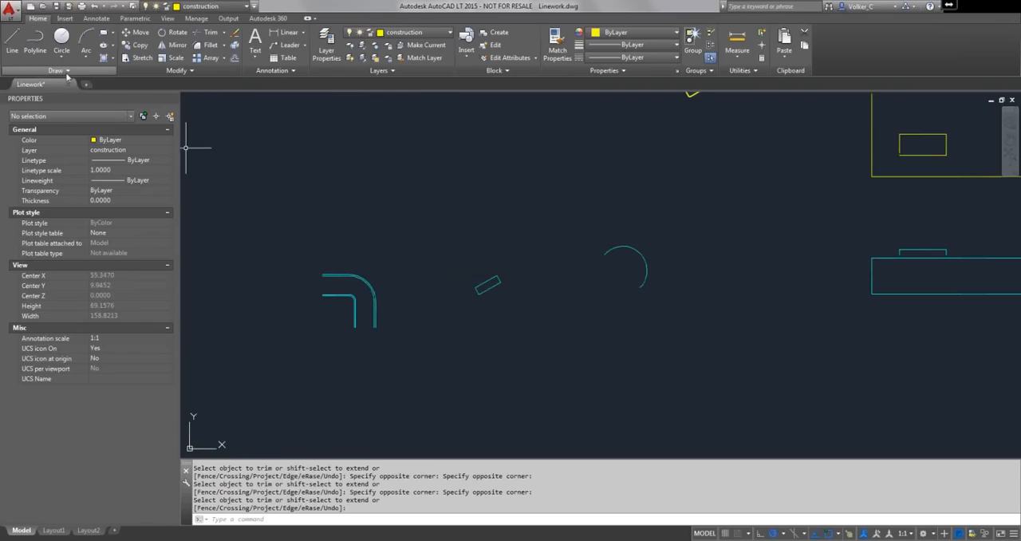
- Draw seven rays from the centre of the pipe bend, every 15° from 90° down to 0°
click(67, 74)
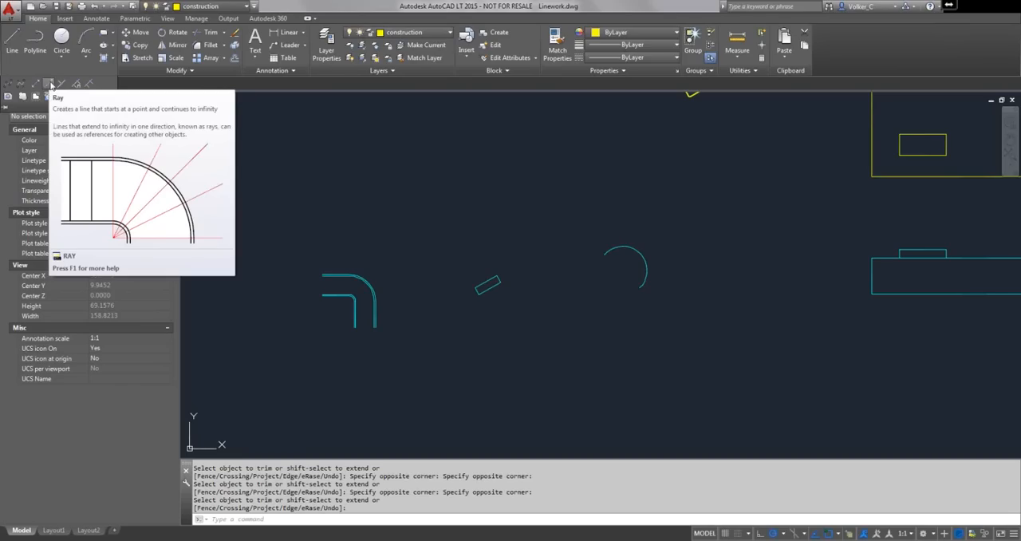
click(52, 84)
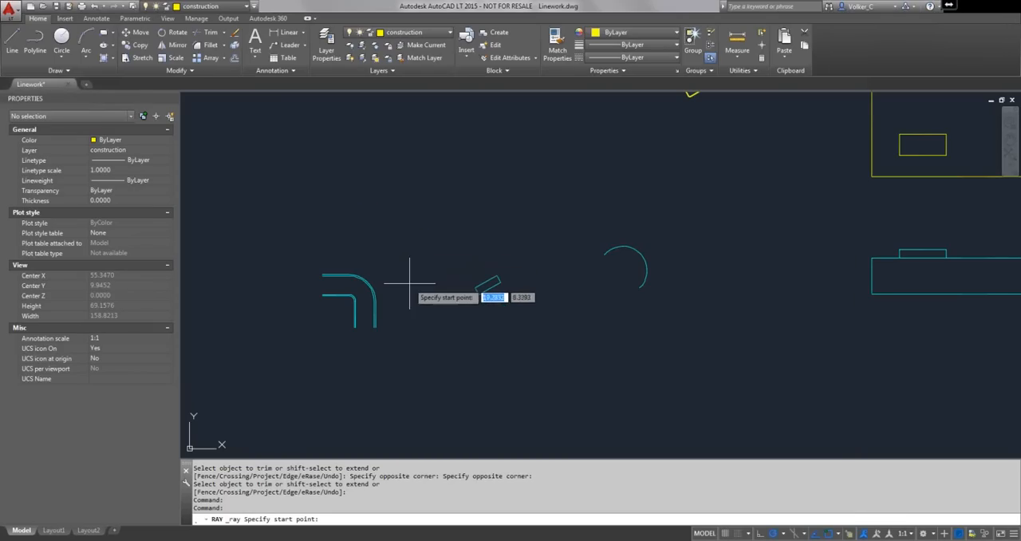
scroll(373, 297, up, 6)
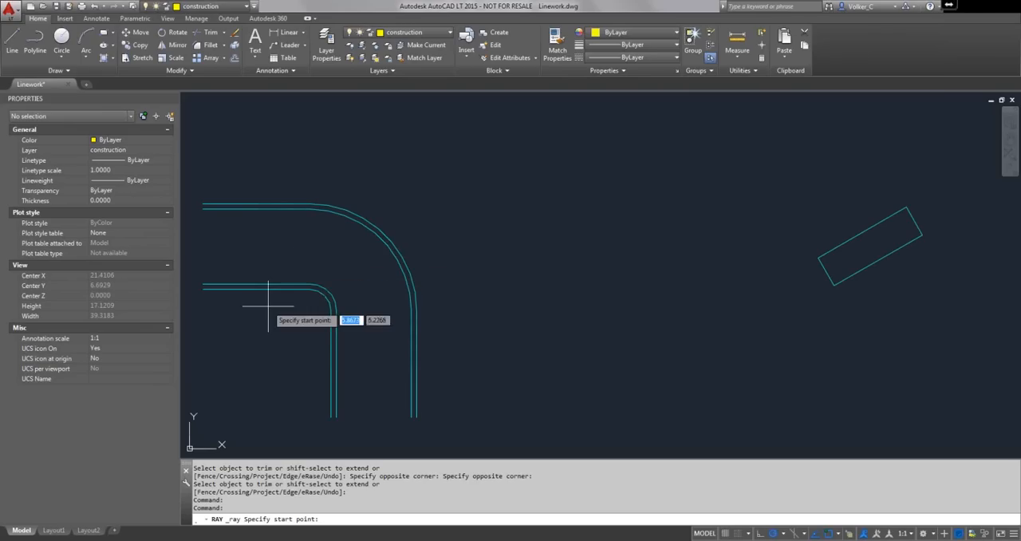
click(310, 309)
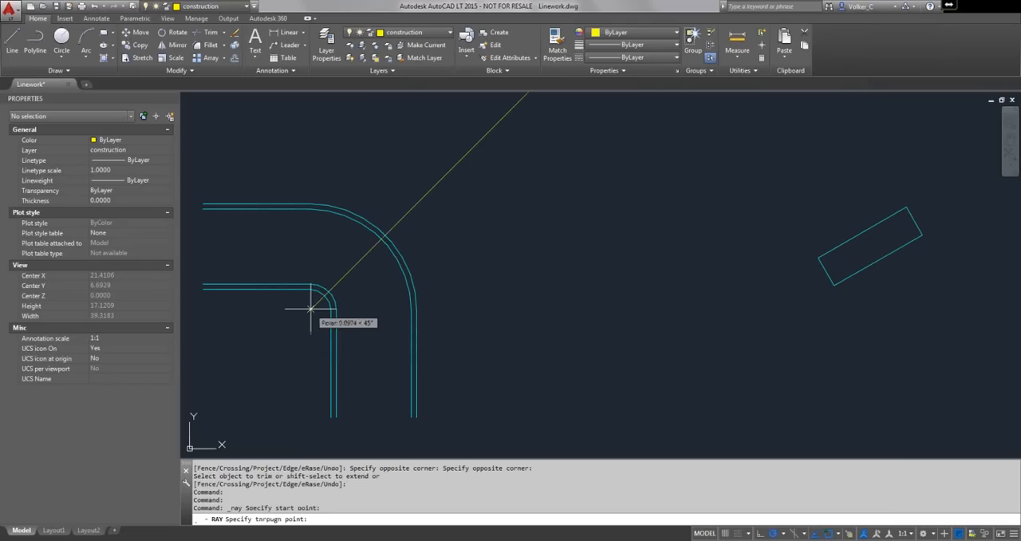
click(311, 171)
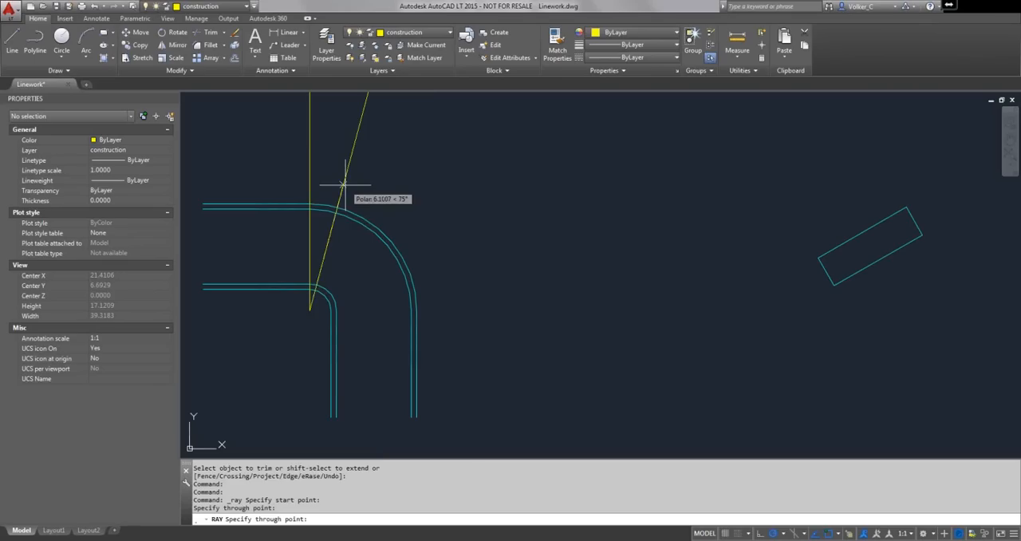
click(345, 185)
click(375, 195)
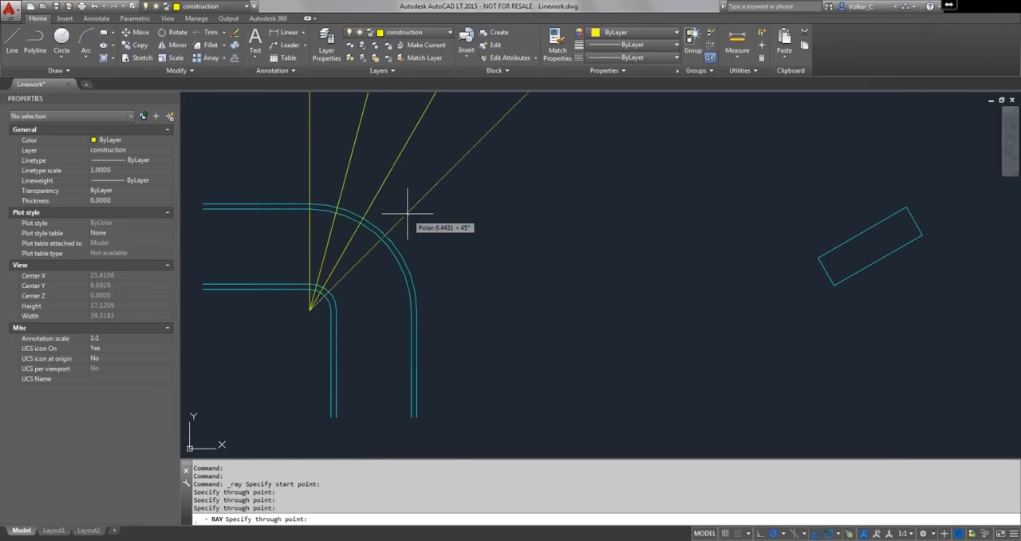
click(408, 213)
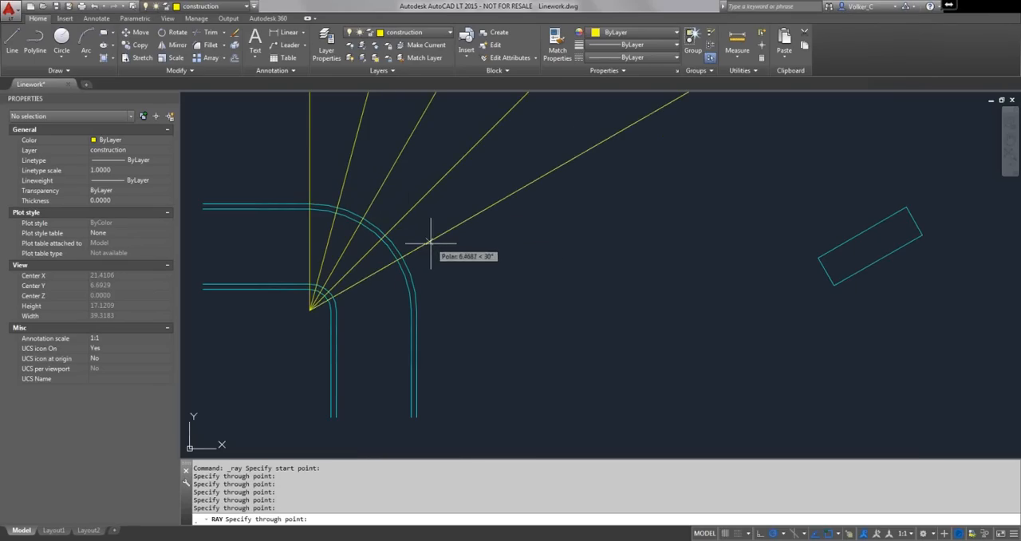
click(431, 241)
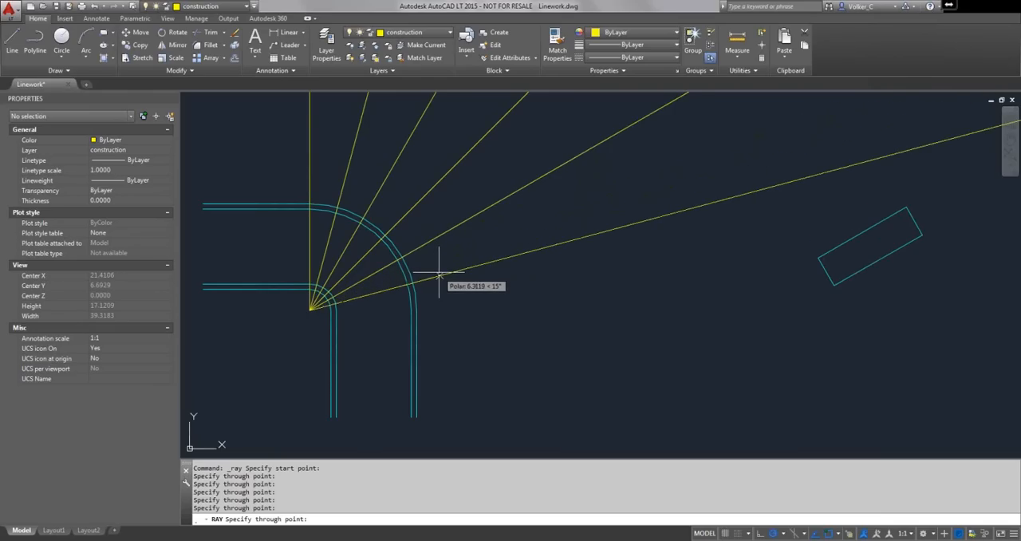
click(439, 284)
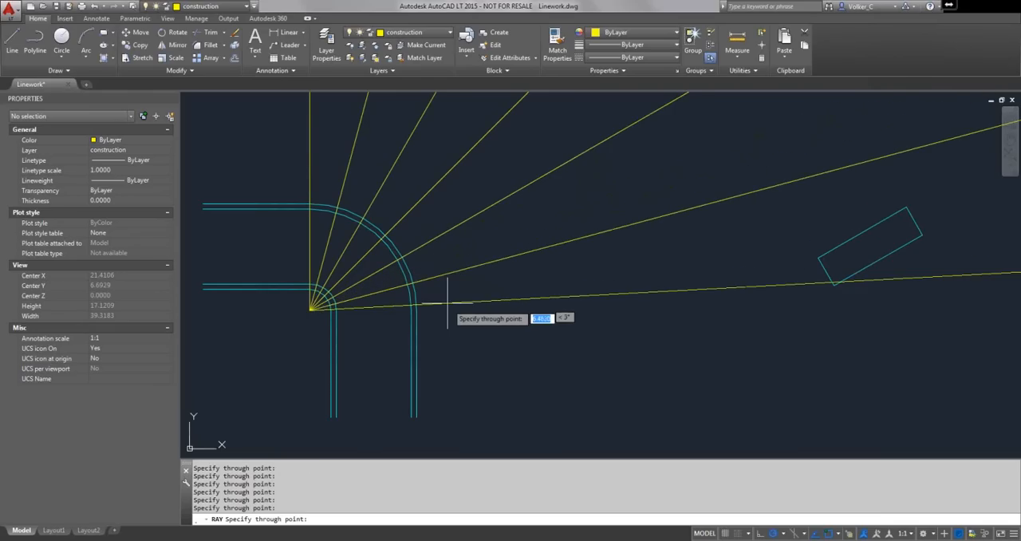
click(495, 308)
key(Return)
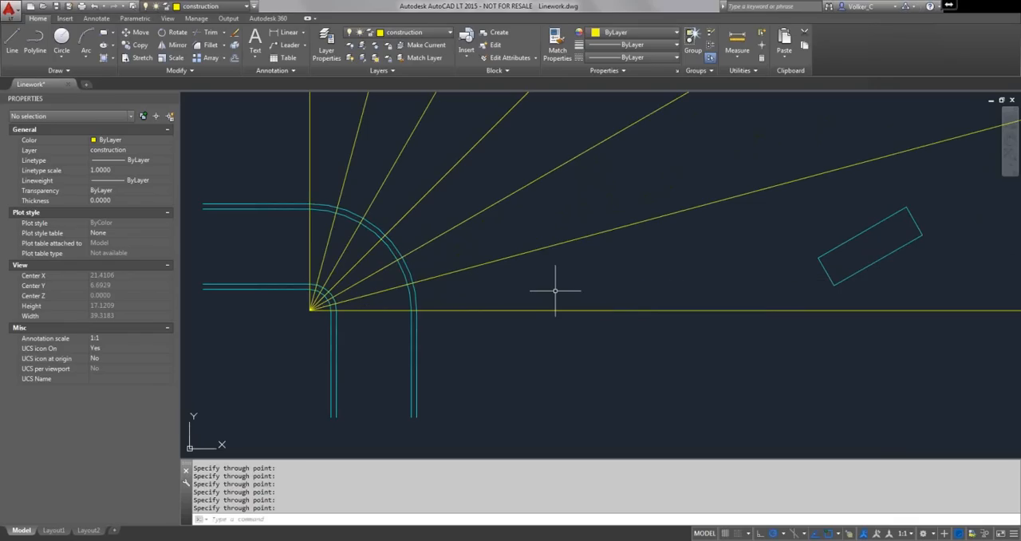
- Using the bend's outermost and innermost curves as cutting edges, trim the ray segments between the bend's centre and the innermost curve
click(209, 36)
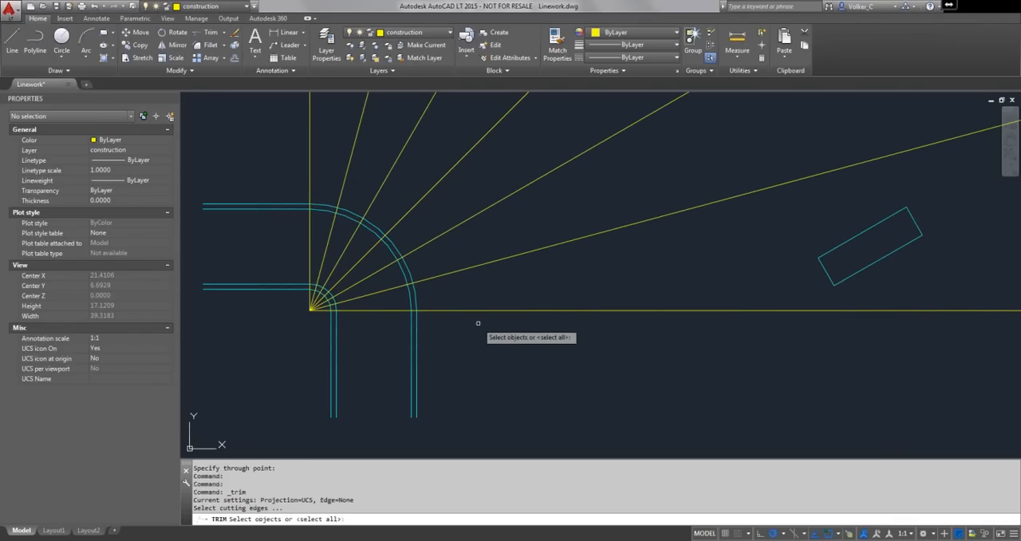
click(372, 224)
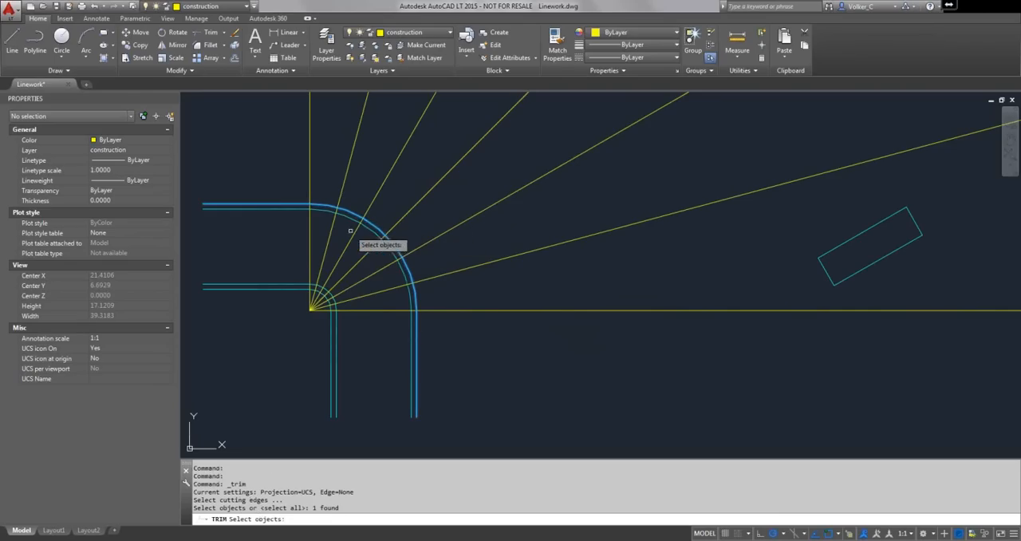
scroll(325, 296, up, 6)
click(323, 293)
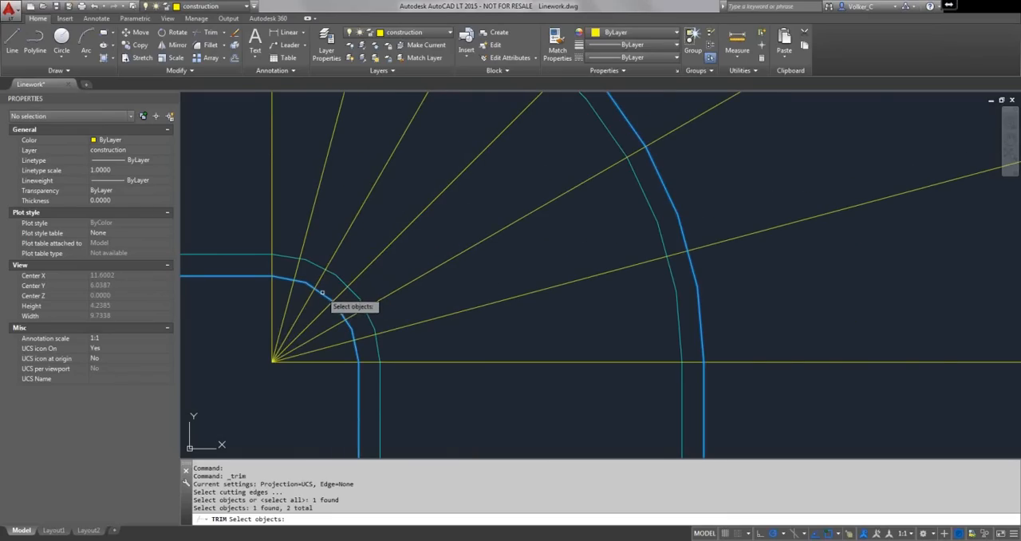
key(Return)
click(325, 370)
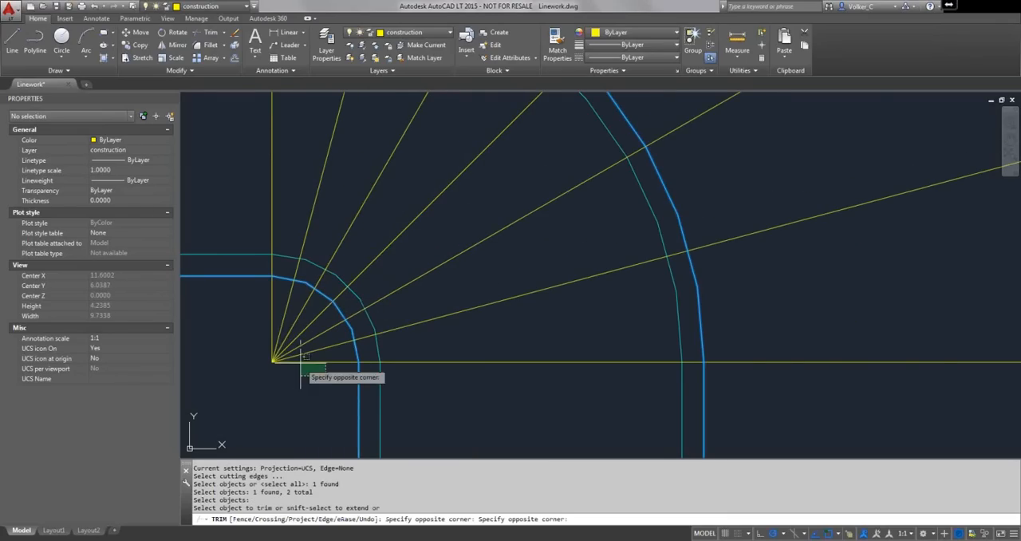
click(245, 341)
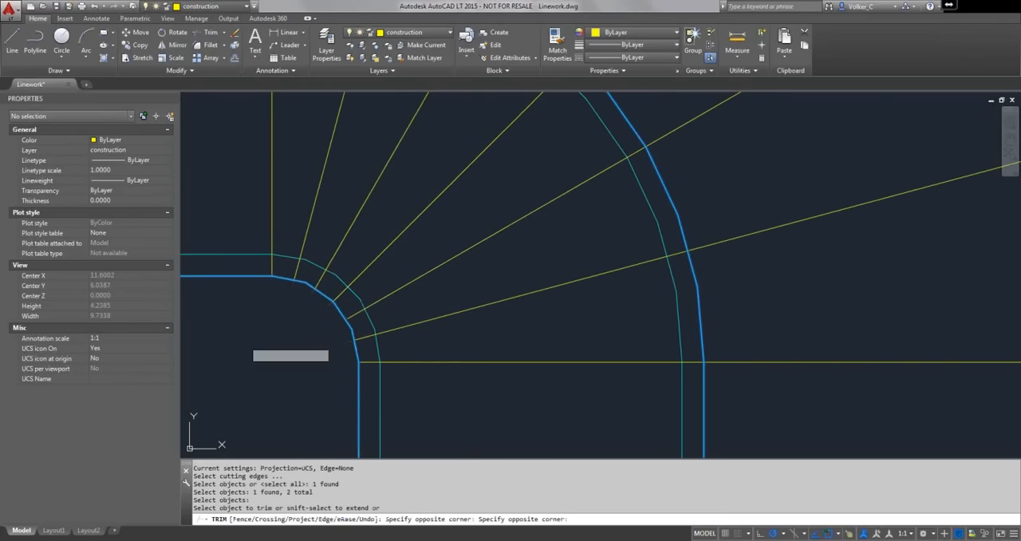
- Trim all ray segments extending beyond the bend's outermost curve
scroll(766, 387, down, 4)
click(791, 402)
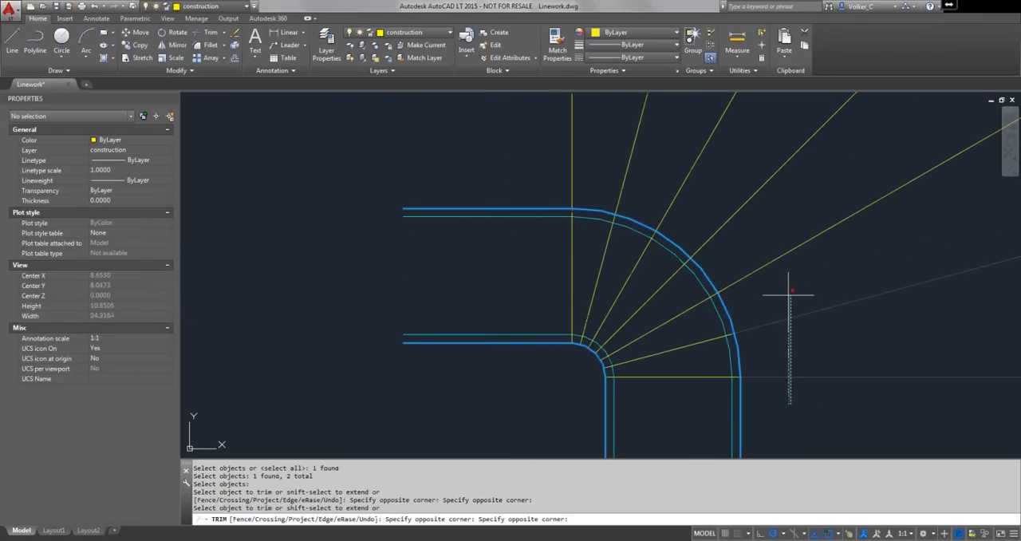
click(768, 164)
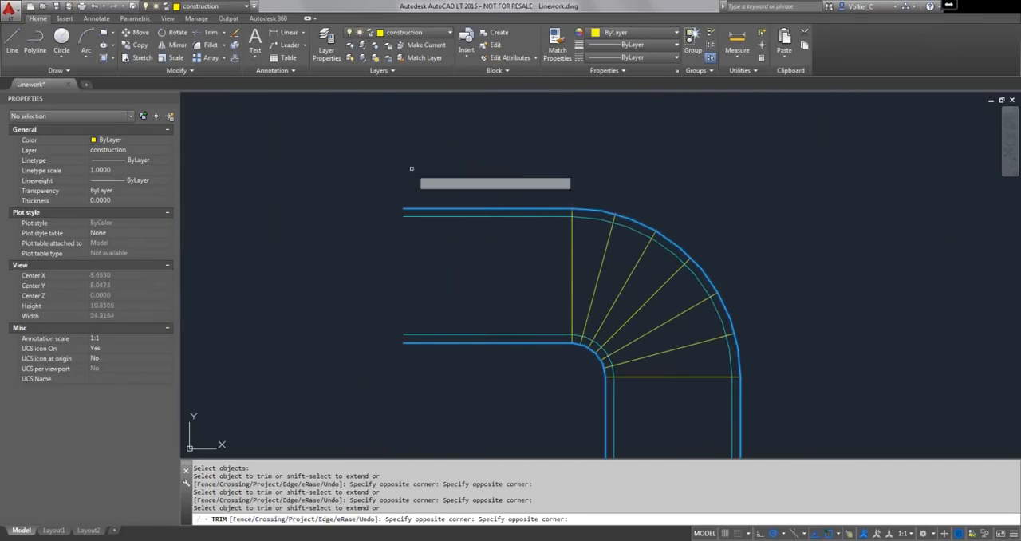
right_click(529, 174)
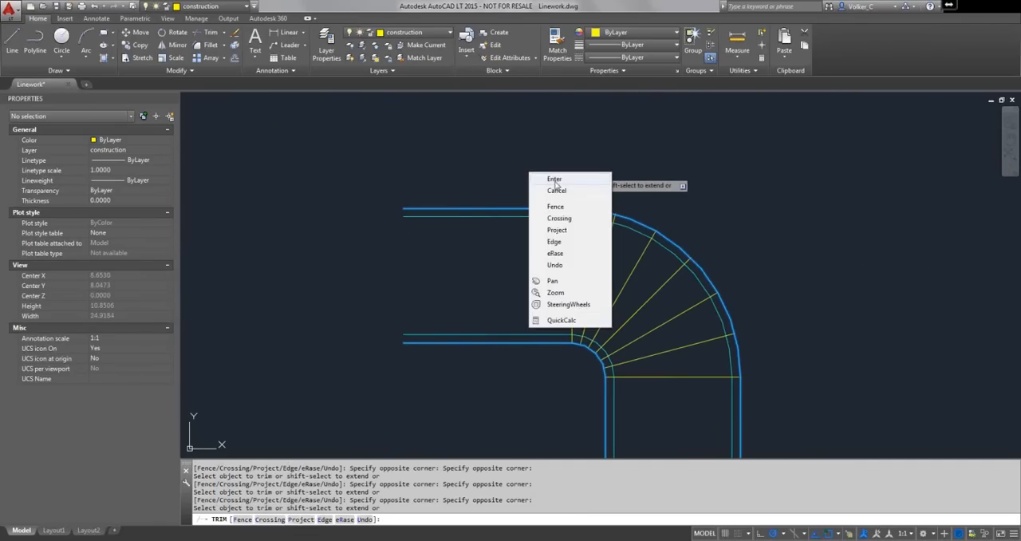
click(560, 179)
- Draw a closed freehand revision cloud around the cyan arc
middle_drag(699, 256, 491, 210)
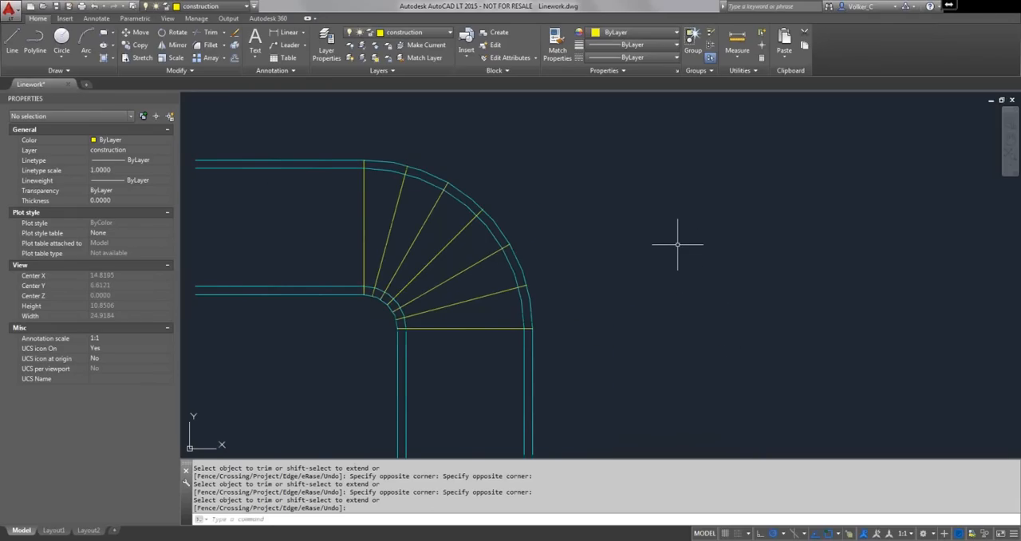
scroll(677, 244, down, 4)
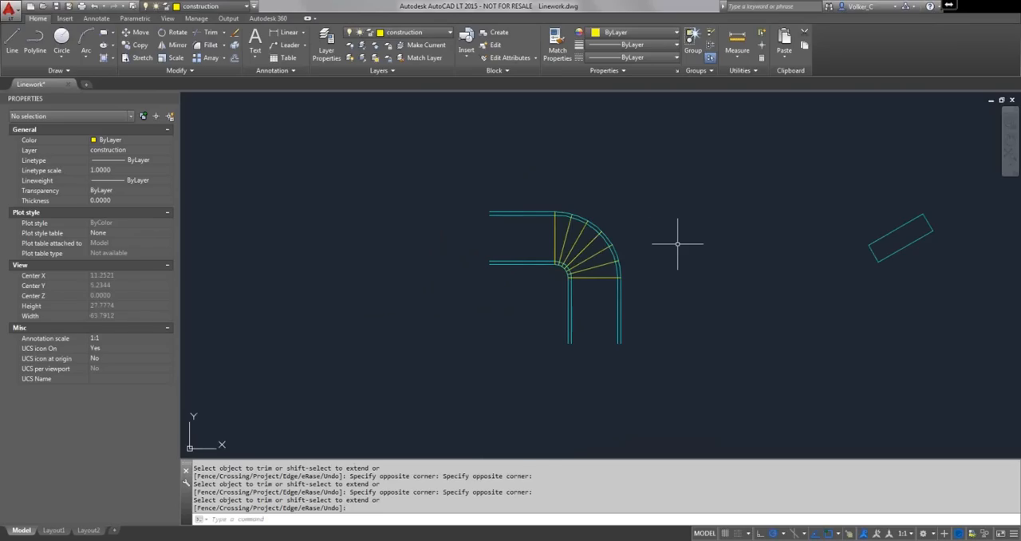
mouse_move(588, 193)
middle_down()
mouse_move(431, 200)
mouse_move(342, 184)
middle_up()
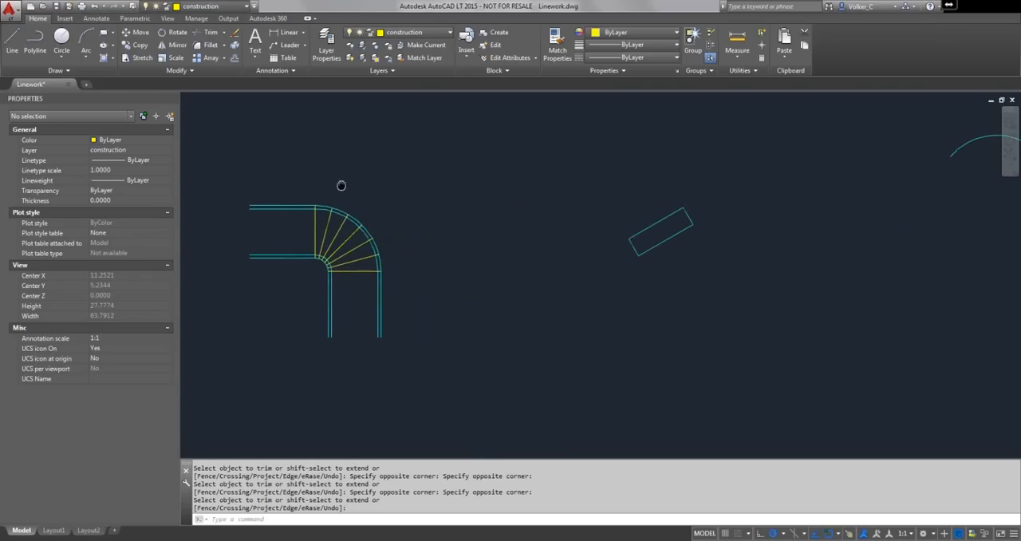
scroll(343, 170, down, 4)
mouse_move(383, 159)
middle_down()
mouse_move(372, 189)
mouse_move(272, 302)
middle_up()
mouse_move(337, 278)
middle_down()
mouse_move(317, 328)
mouse_move(282, 354)
middle_up()
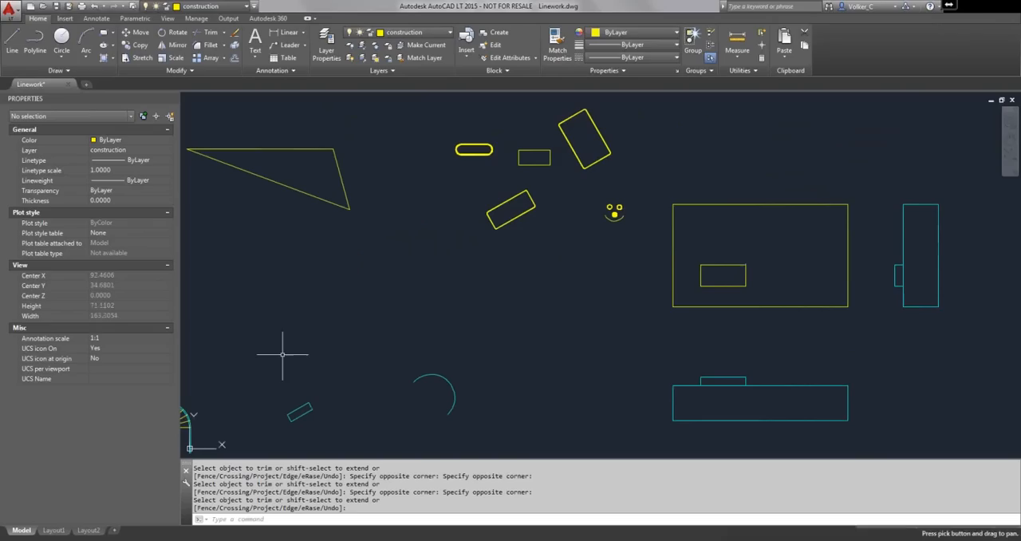
click(62, 71)
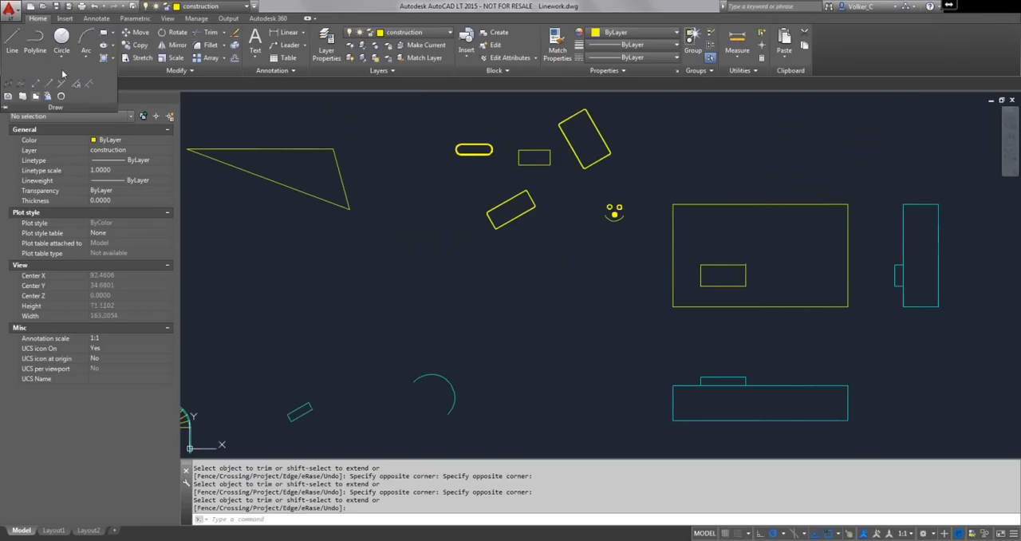
click(22, 96)
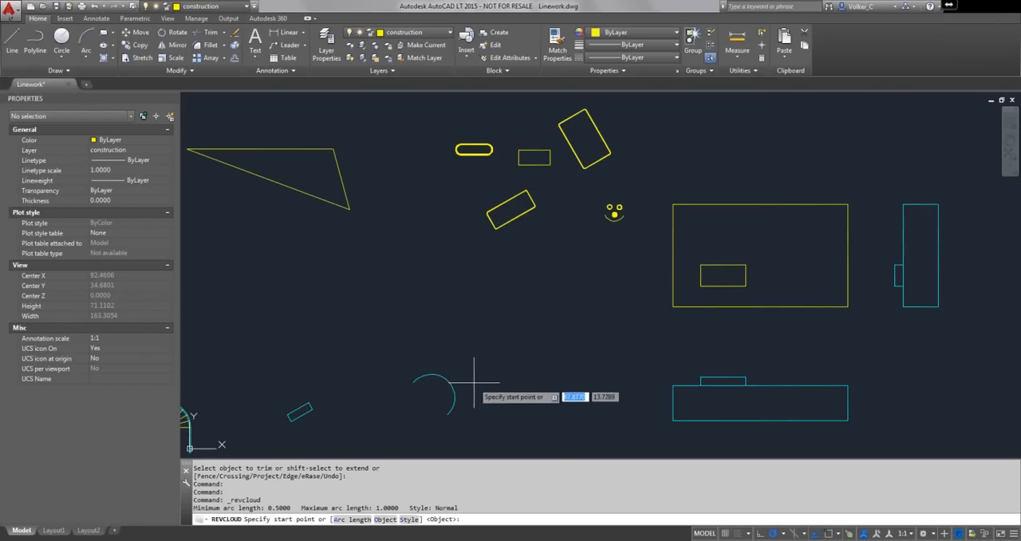
click(429, 363)
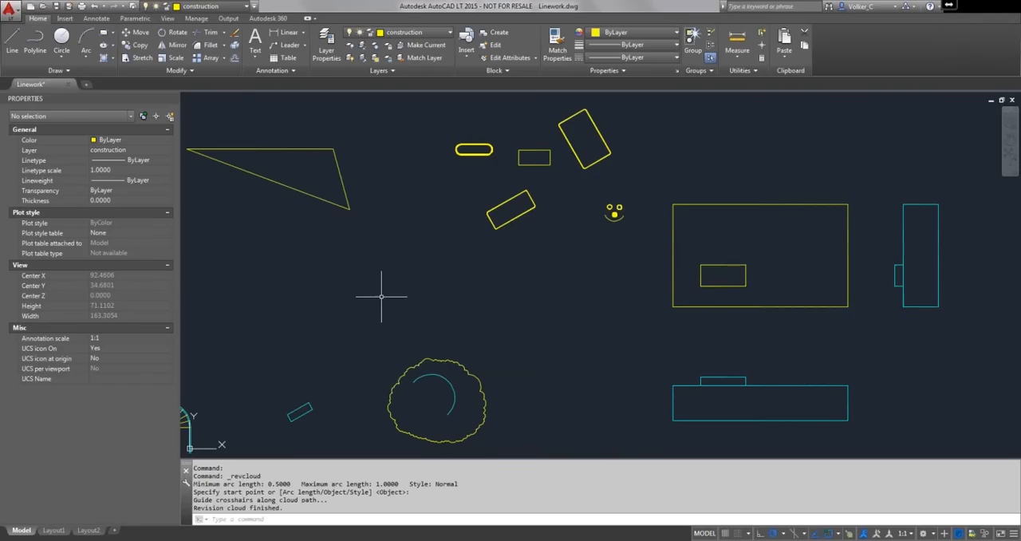
scroll(436, 348, up, 6)
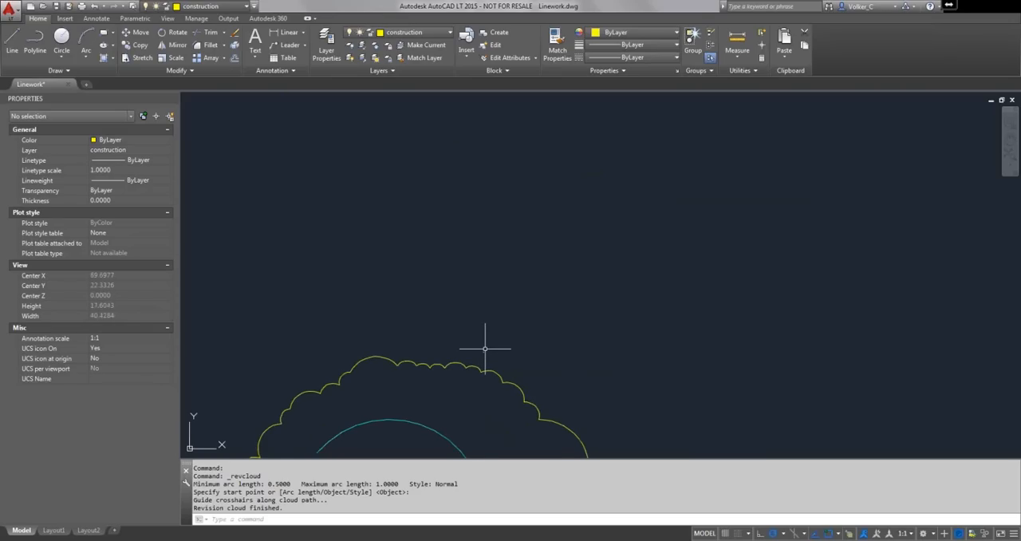
scroll(485, 348, down, 2)
right_click(478, 260)
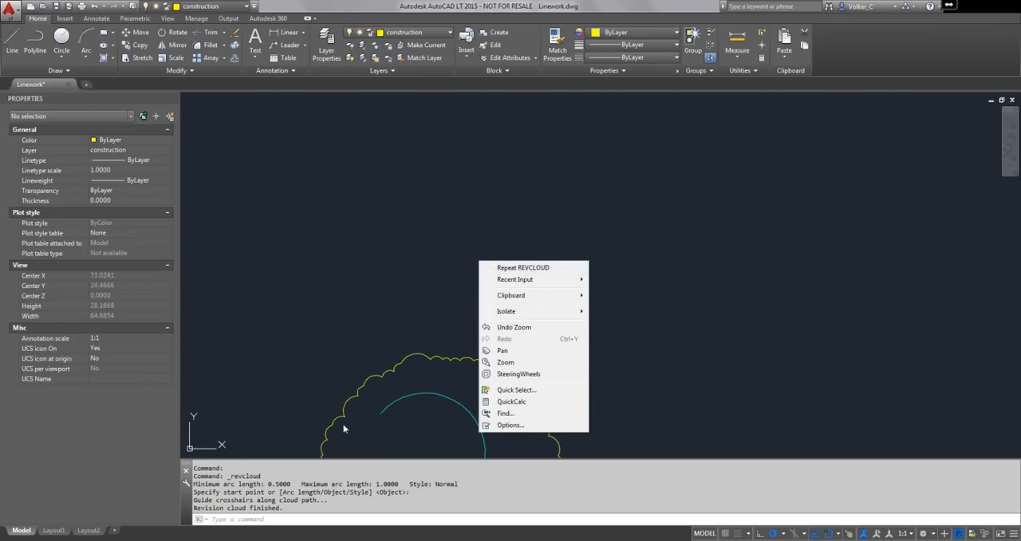
key(Escape)
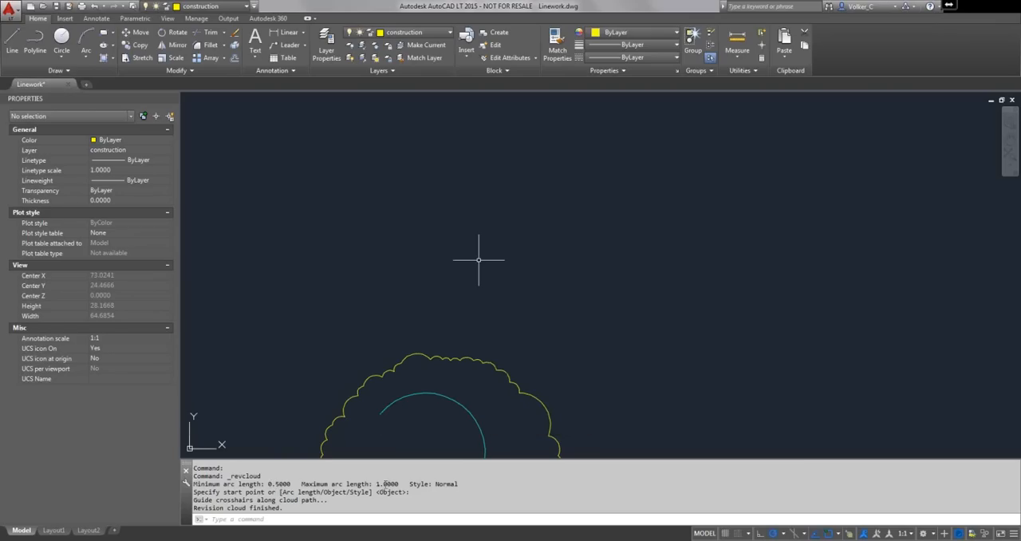
- Restart Revision Cloud and set its minimum arc length to 2 and maximum arc length to 3
scroll(563, 347, down, 4)
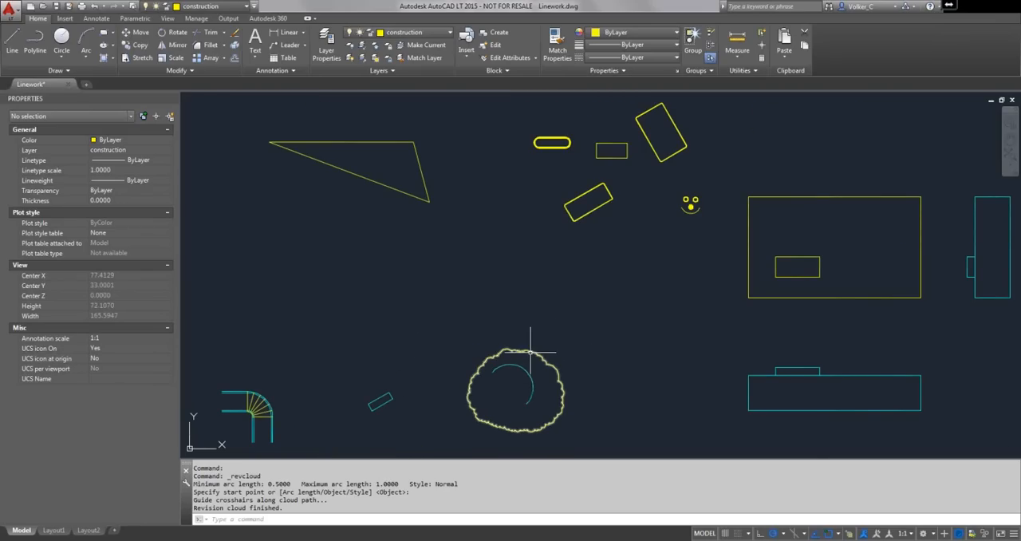
right_click(551, 304)
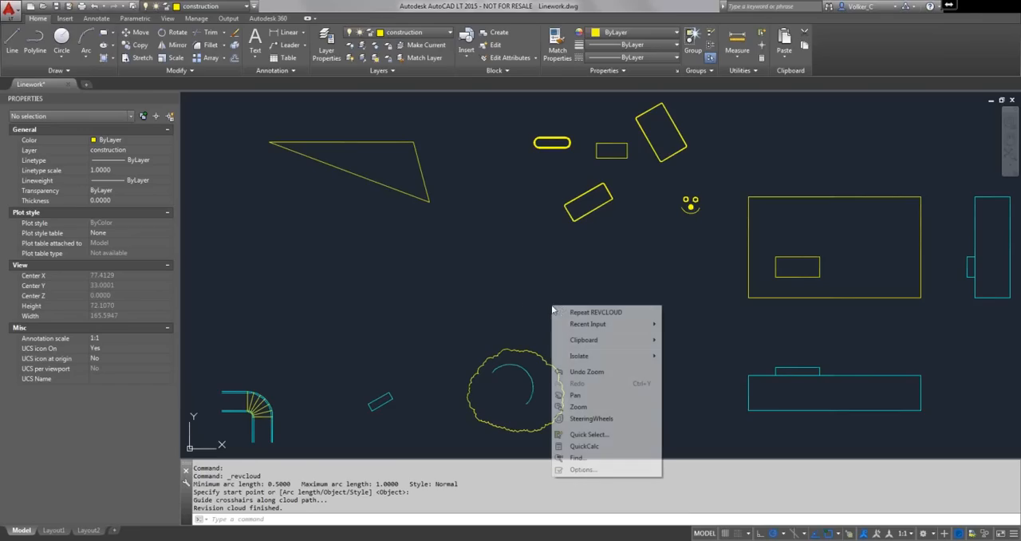
click(590, 312)
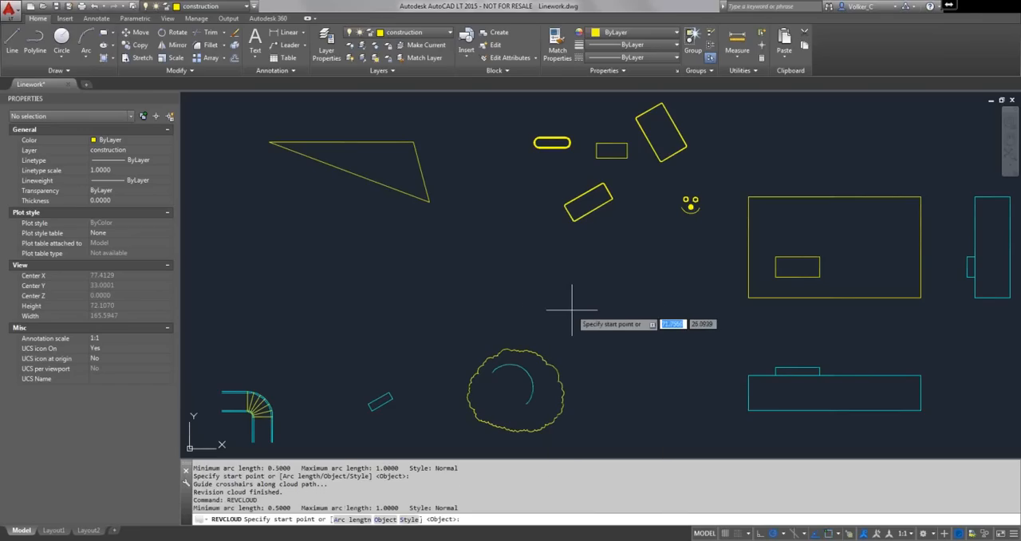
right_click(571, 310)
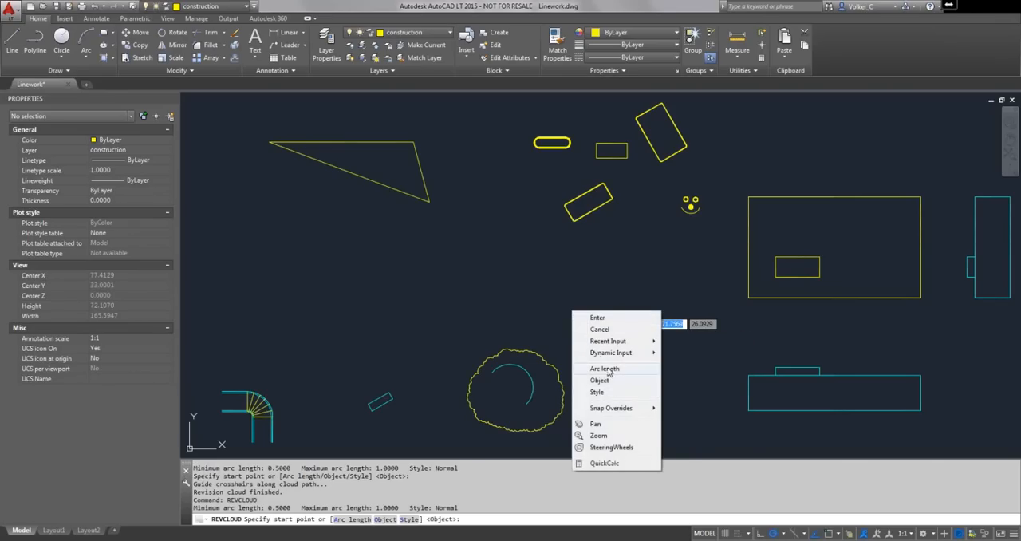
click(606, 369)
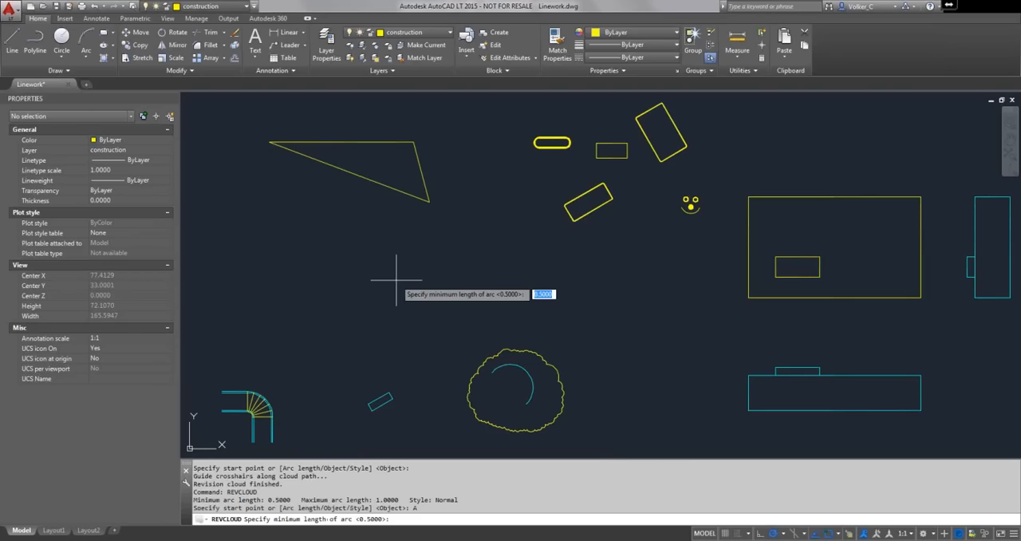
text(2)
key(Return)
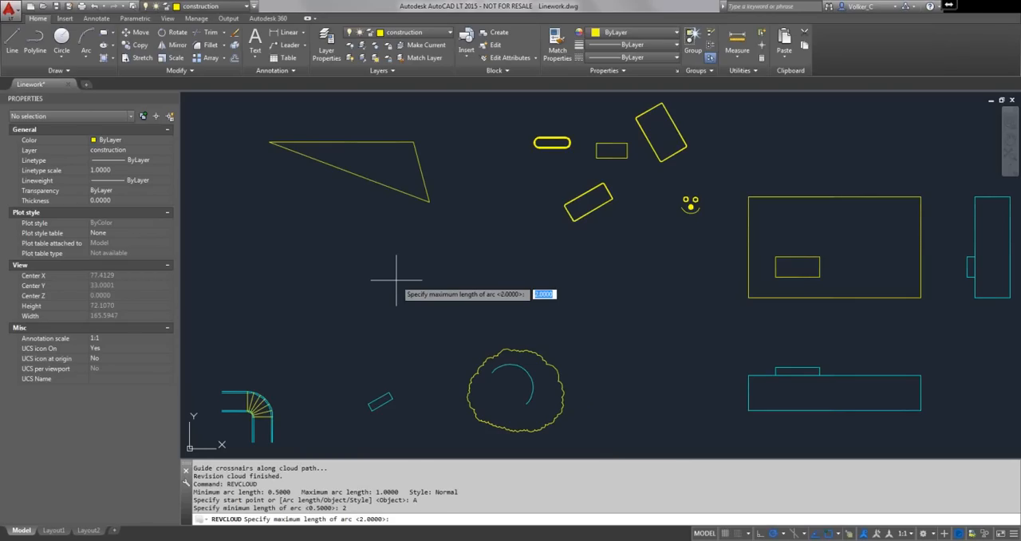
text(3)
key(Return)
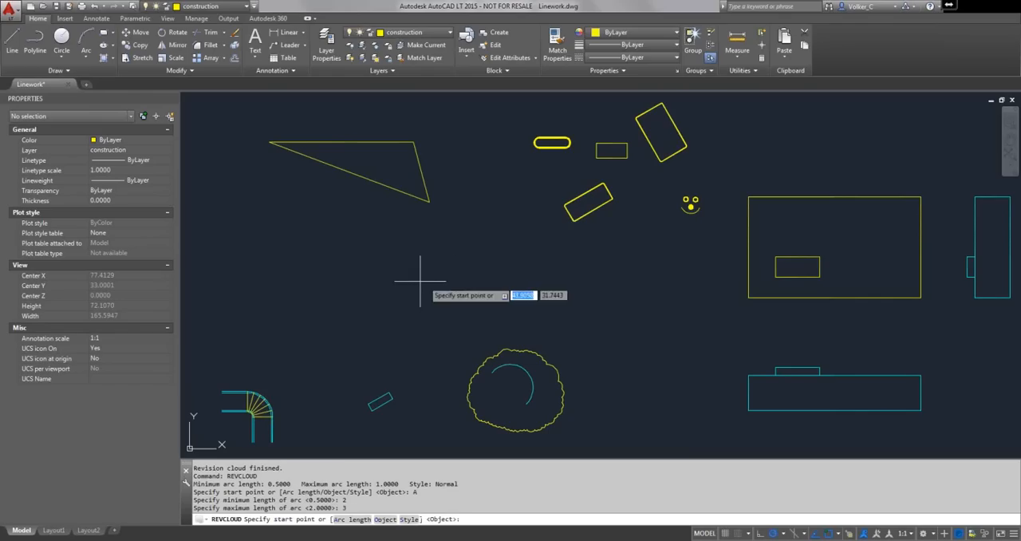
- Draw a closed freehand revision cloud around the yellow triangle
click(425, 125)
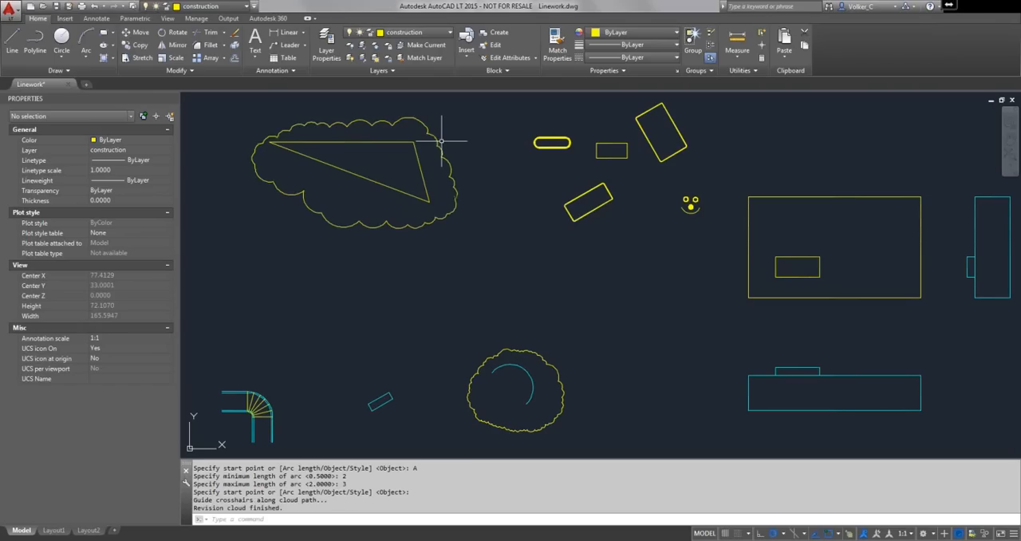
- Draw a closed freehand revision cloud in Calligraphy style around the small rectangle inside the large yellow rectangle
right_click(477, 251)
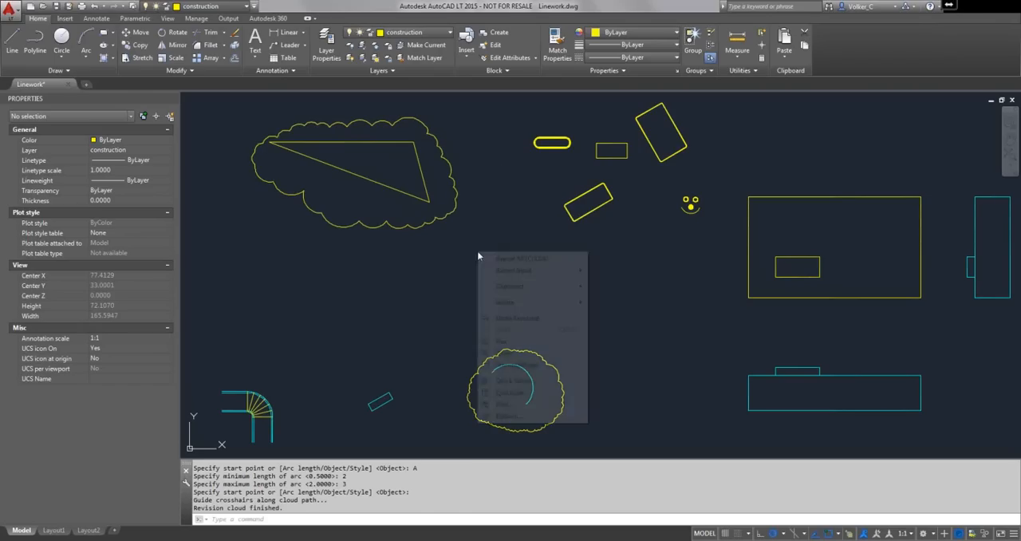
click(496, 257)
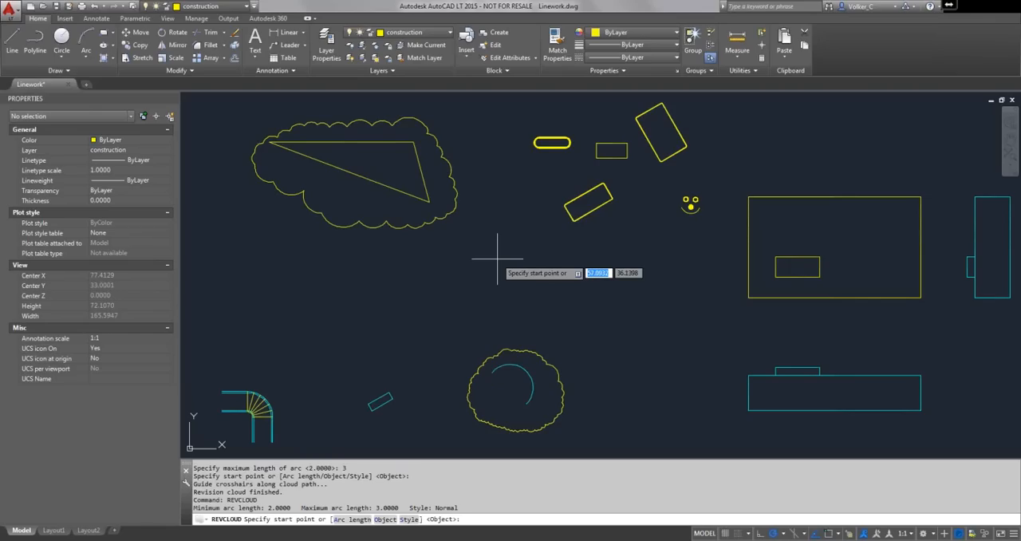
right_click(496, 258)
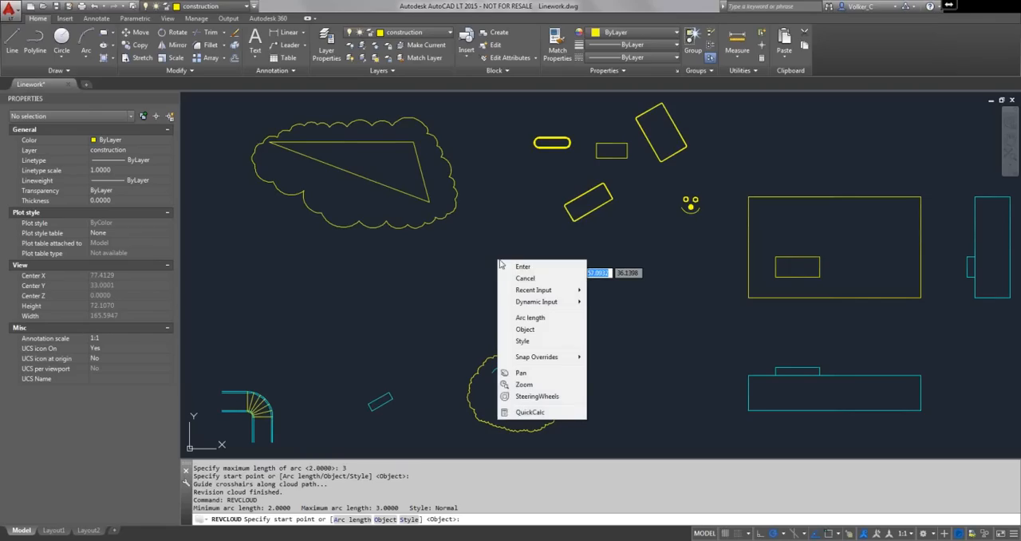
click(525, 341)
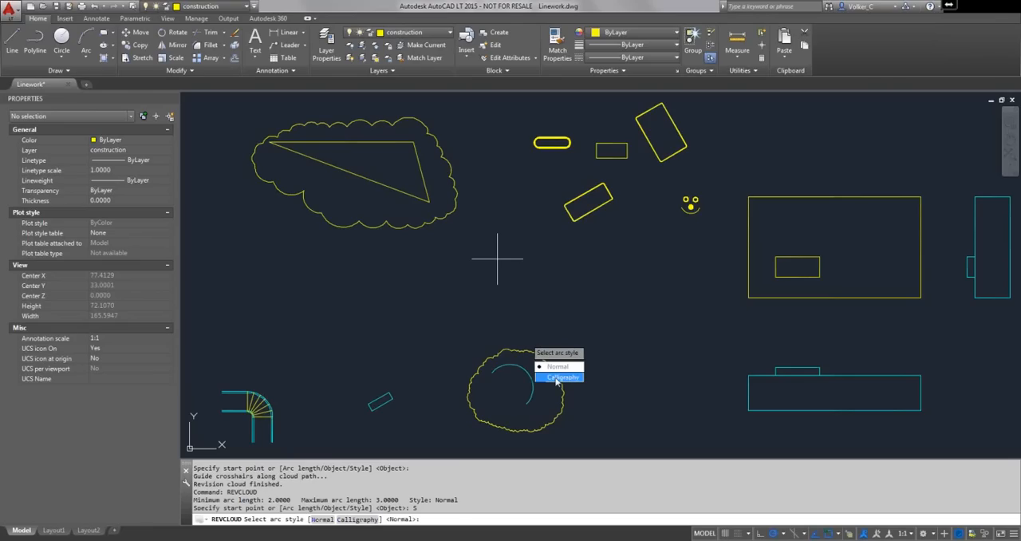
click(556, 378)
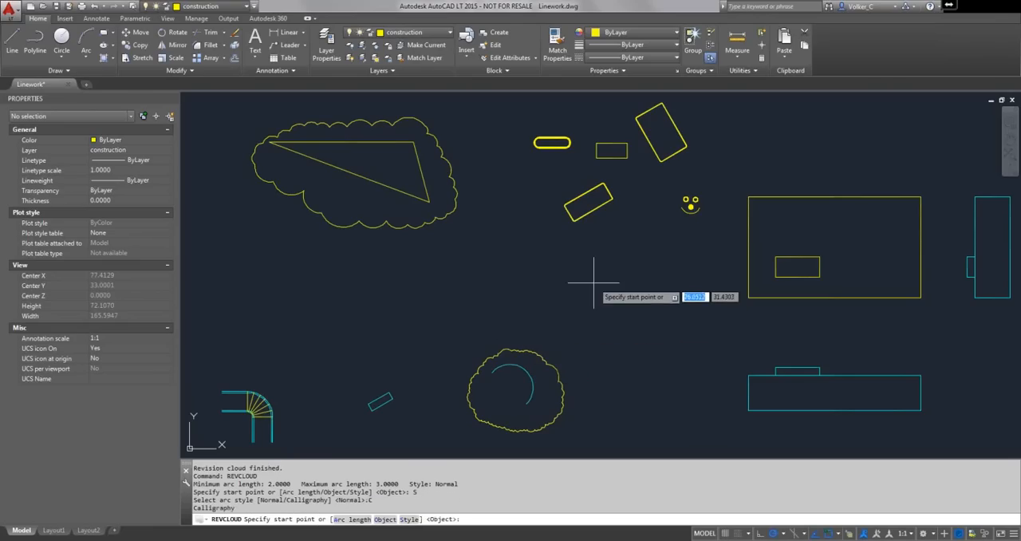
click(800, 239)
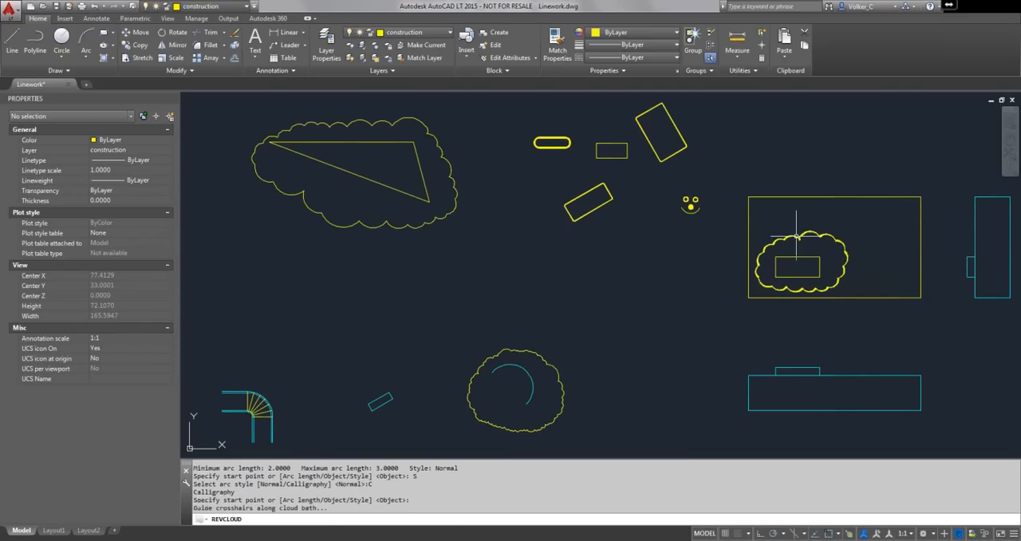
scroll(796, 244, up, 5)
middle_drag(796, 243, 457, 236)
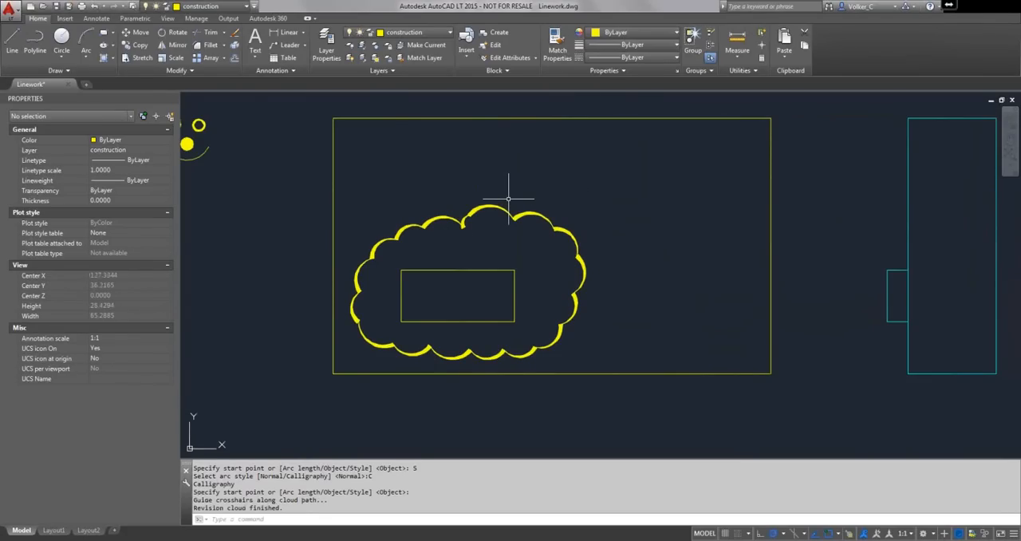
- Convert the thin-lined rectangle between the thick-lined shapes into a revision cloud with its arc direction reversed
scroll(508, 198, down, 4)
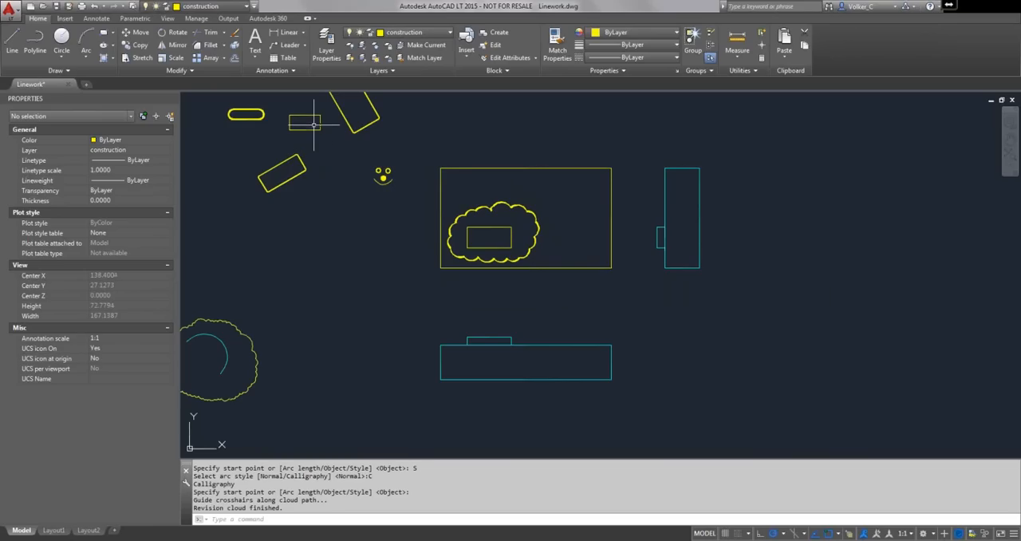
middle_drag(314, 126, 434, 238)
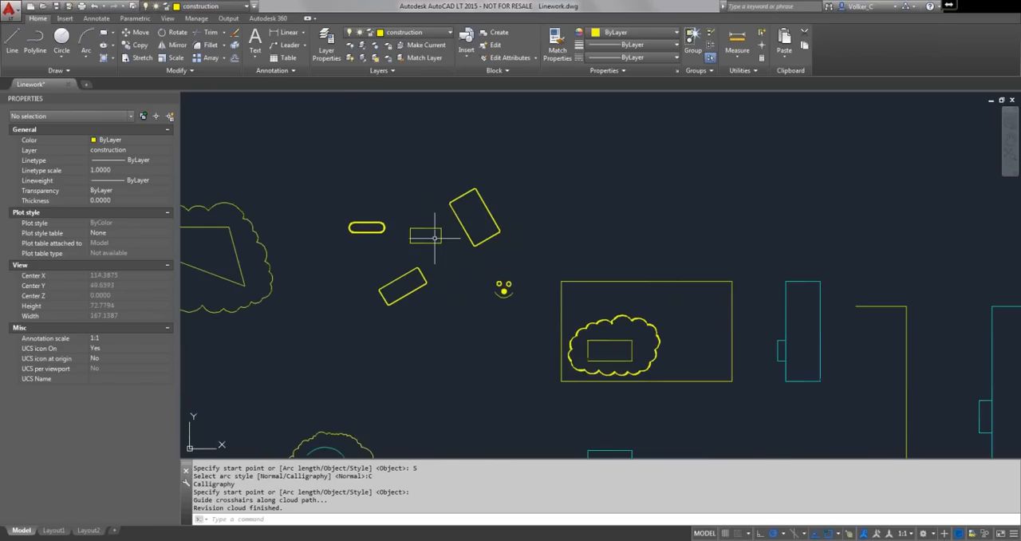
scroll(435, 238, up, 6)
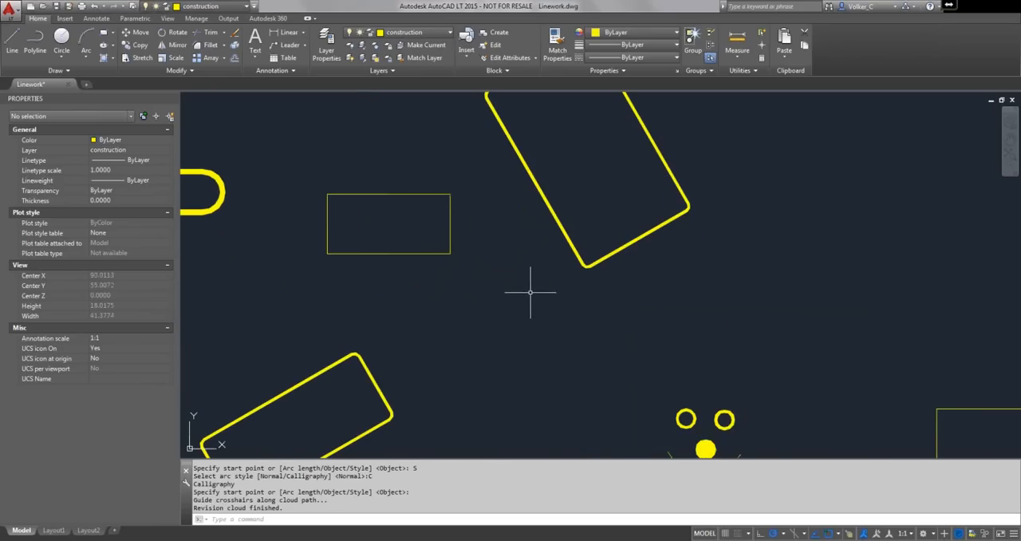
right_click(481, 257)
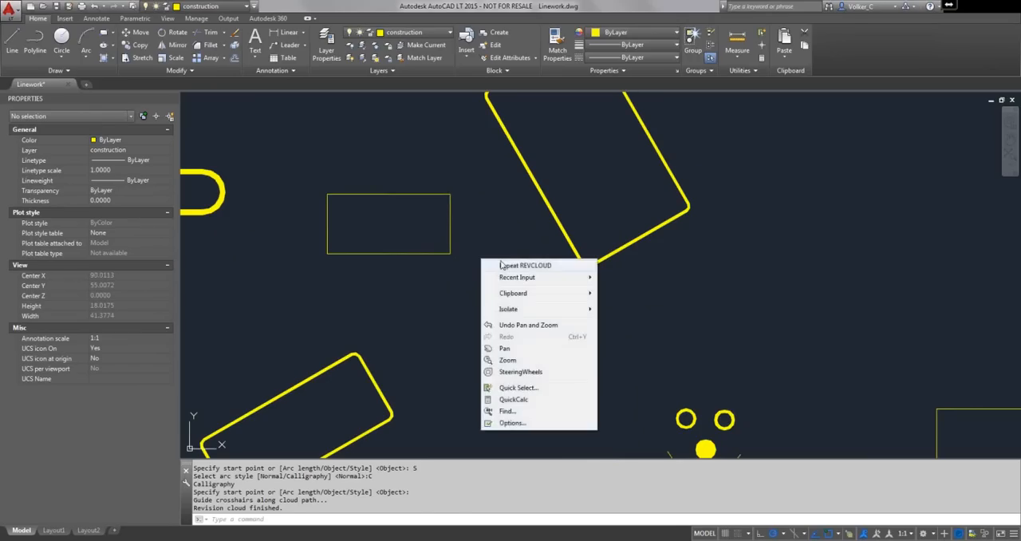
click(505, 266)
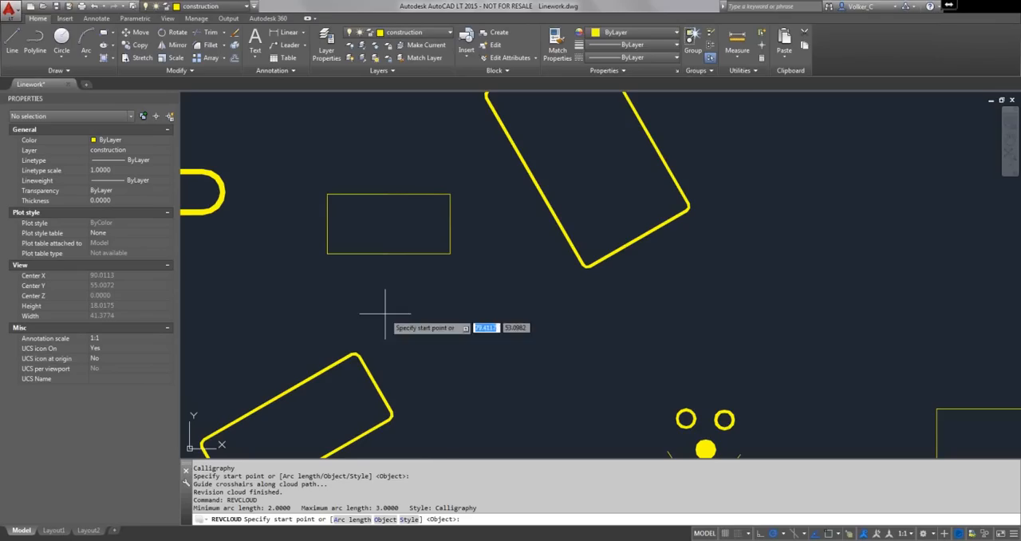
click(386, 519)
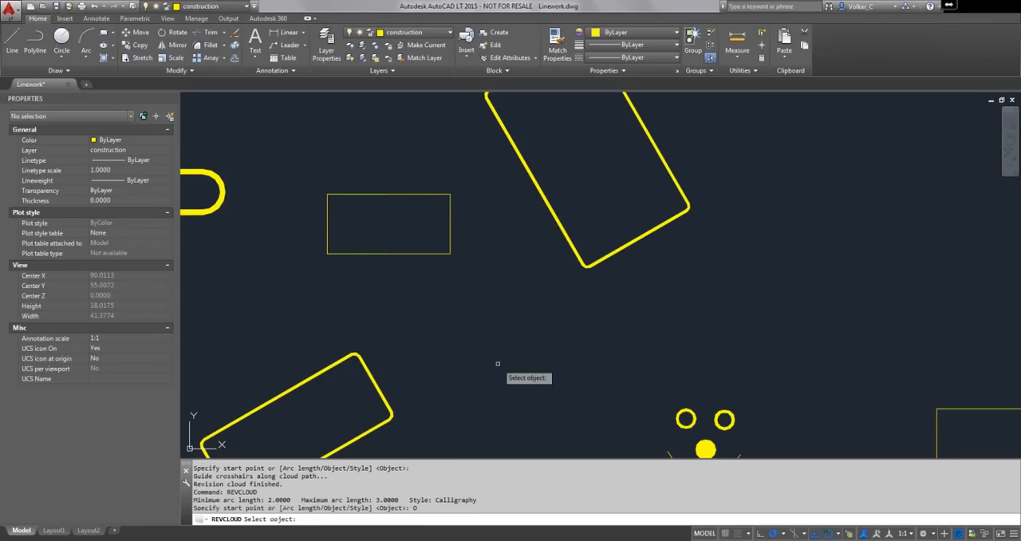
click(358, 253)
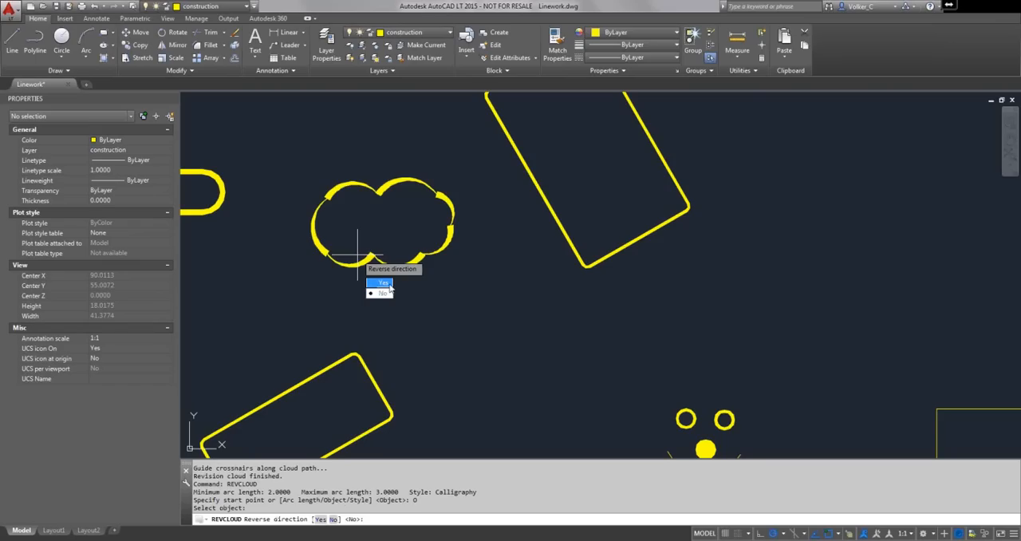
click(382, 283)
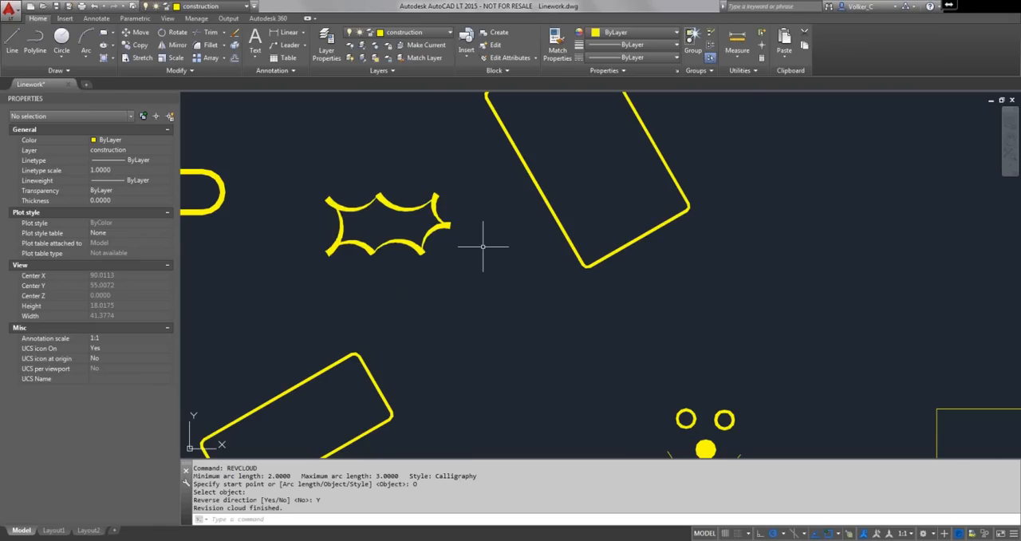
scroll(483, 246, down, 2)
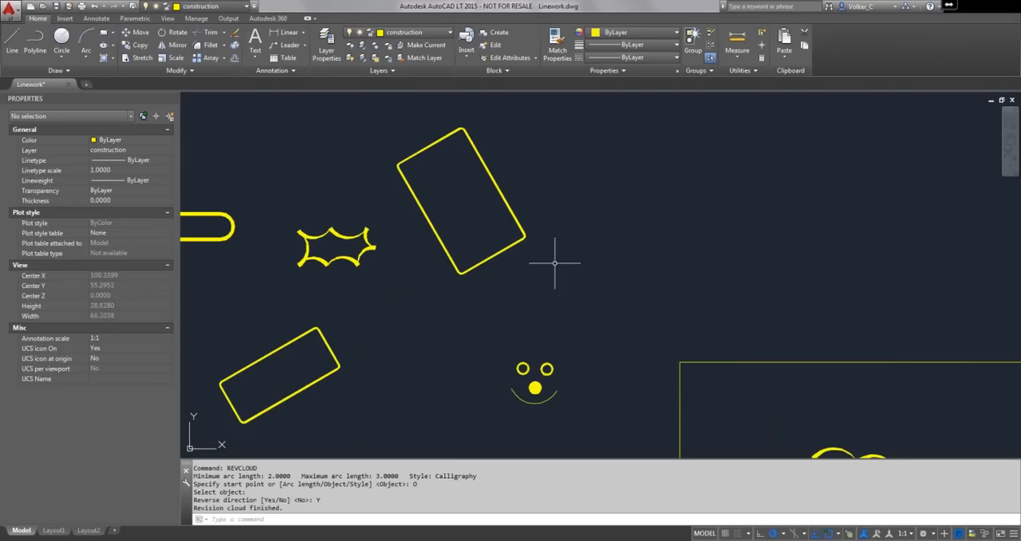
middle_drag(557, 262, 465, 283)
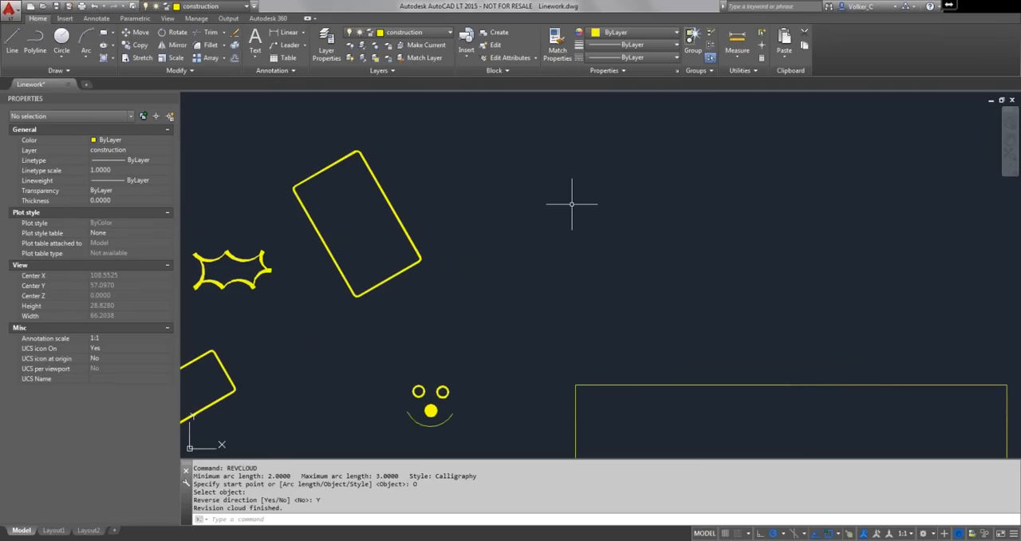
click(67, 72)
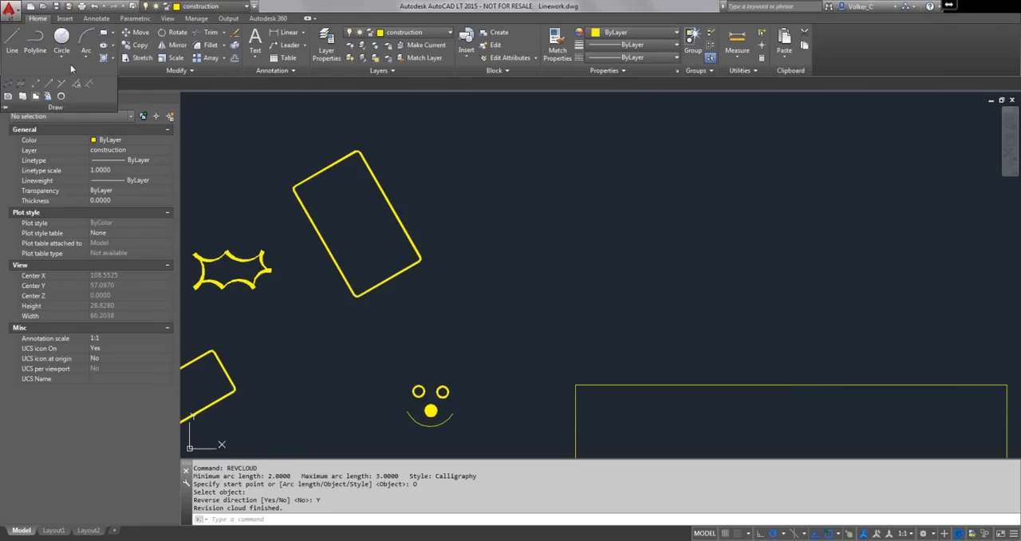
click(113, 34)
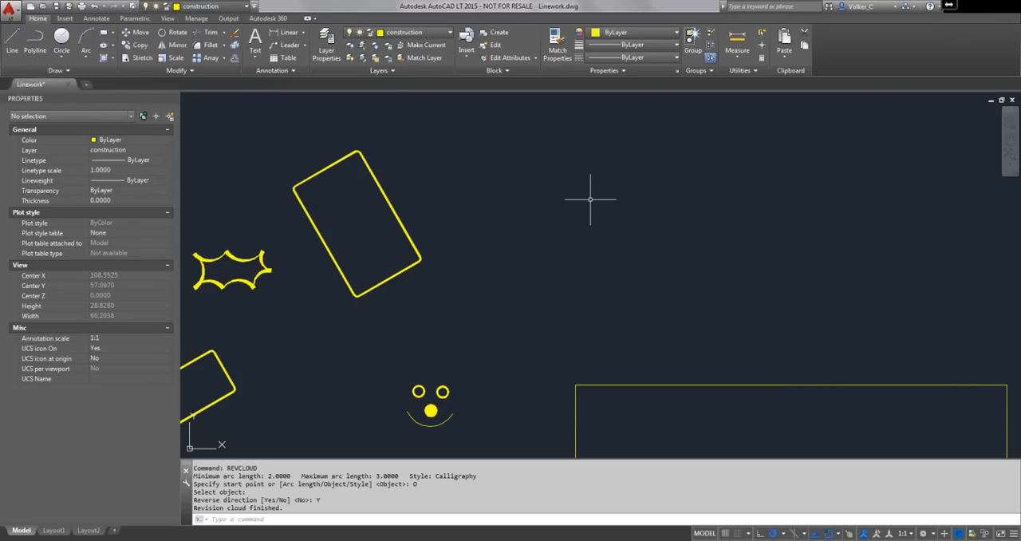
- Make the outline layer current and draw two circles of radius 1 side by side in the empty area above the large rectangle
click(413, 33)
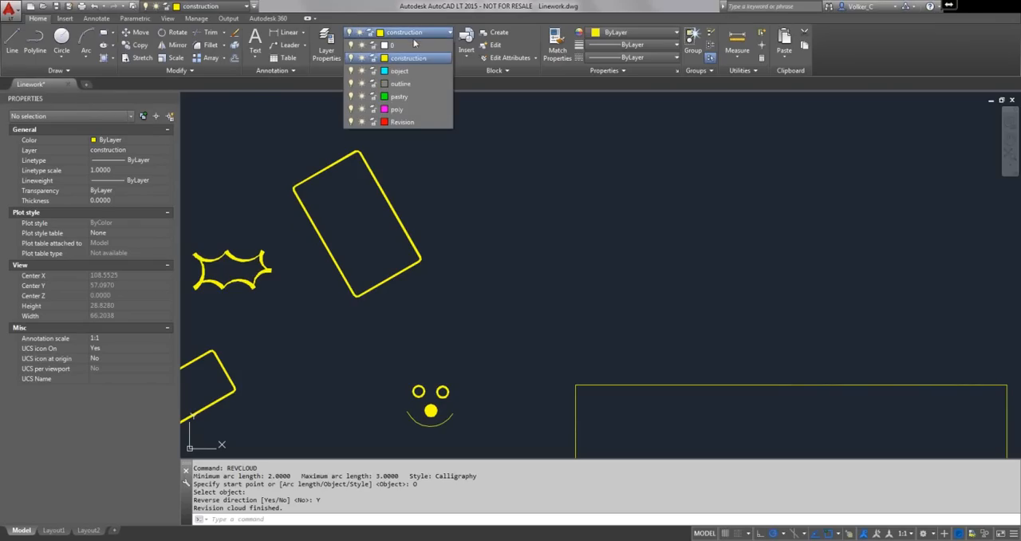
click(400, 83)
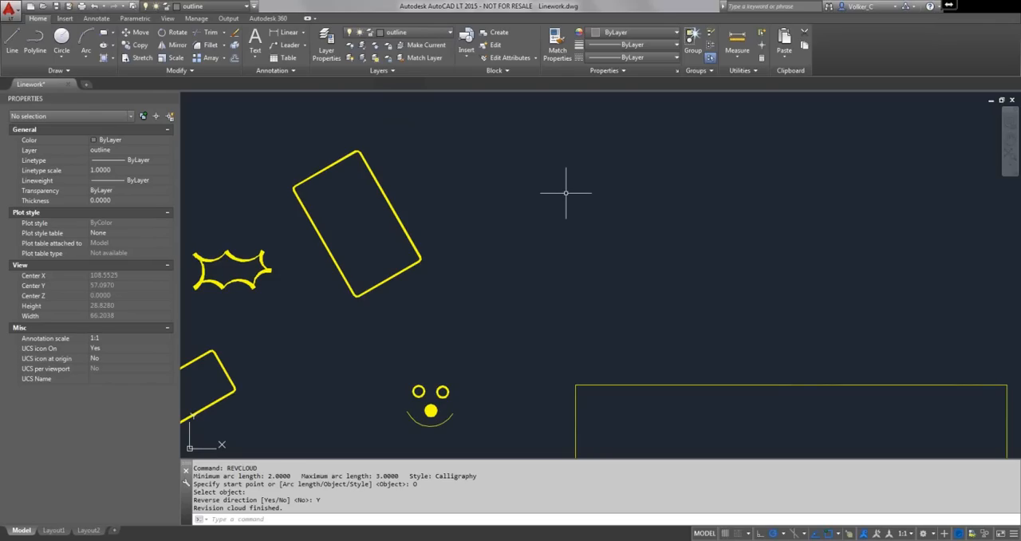
click(62, 39)
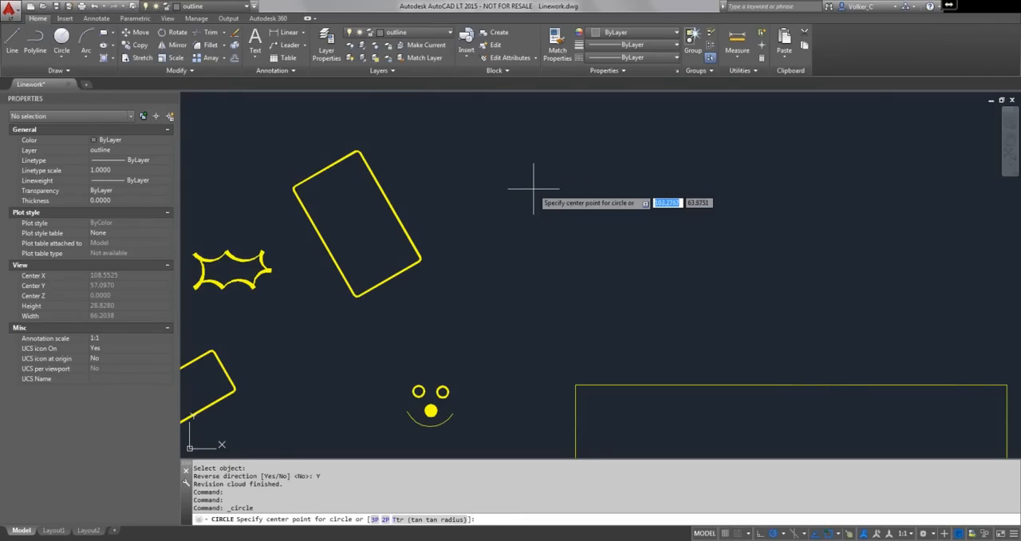
click(534, 189)
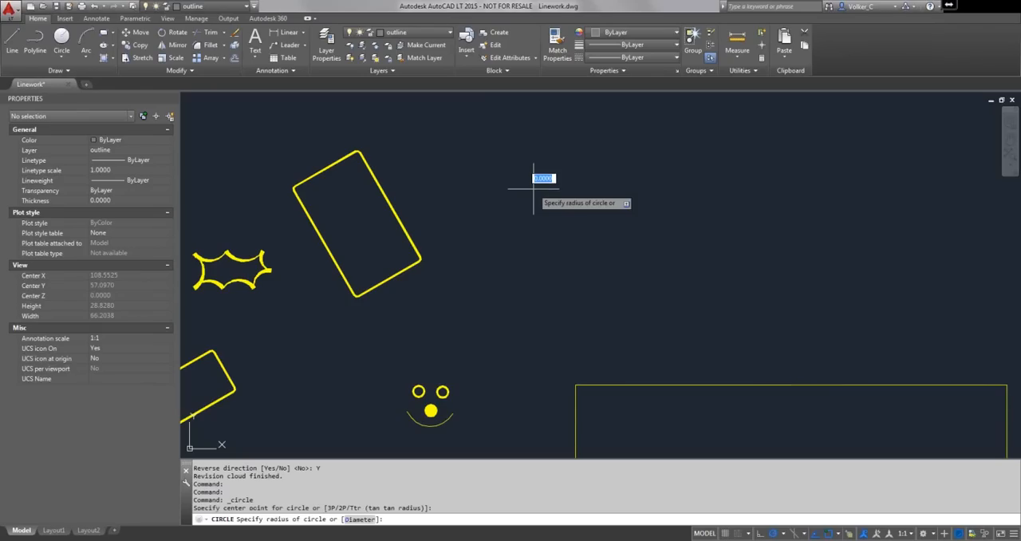
text(1)
key(Return)
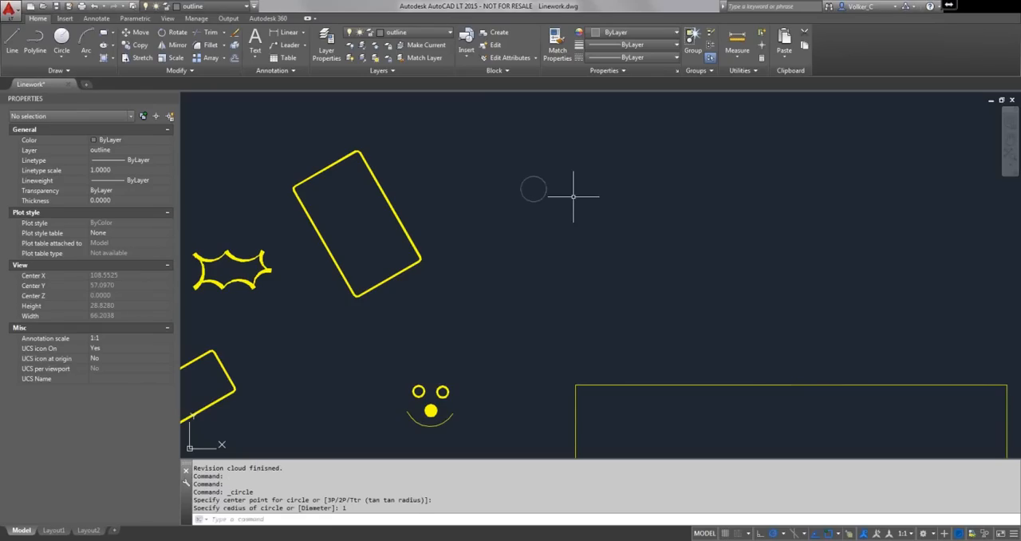
key(Return)
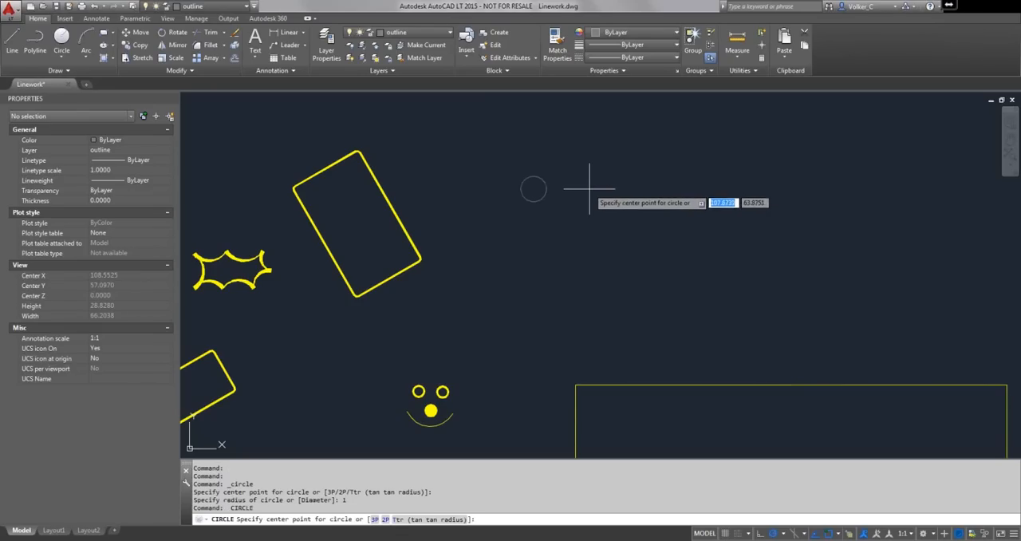
click(590, 189)
key(Return)
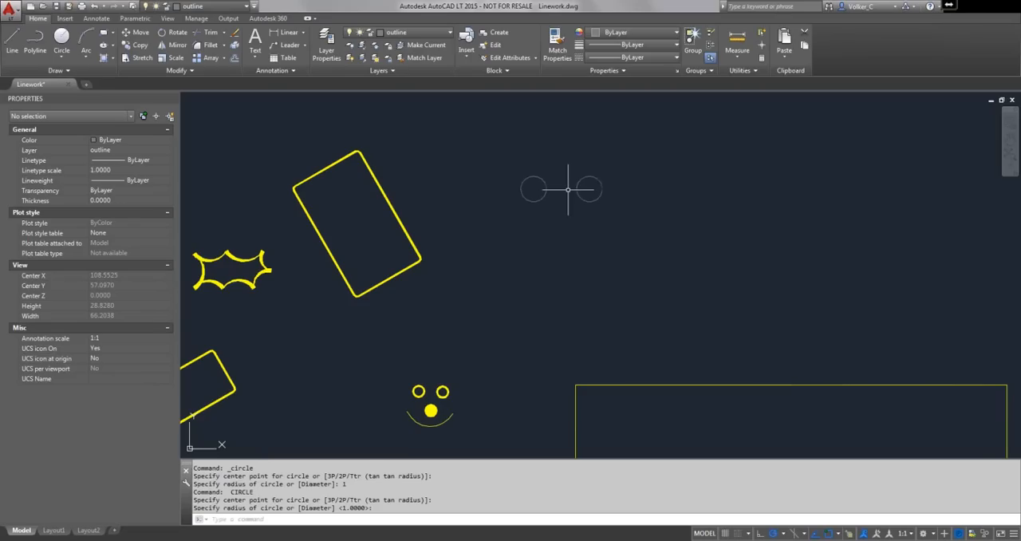
- Make the object layer current and draw a six-sided polygon of radius 1 inscribed in the left circle
click(416, 33)
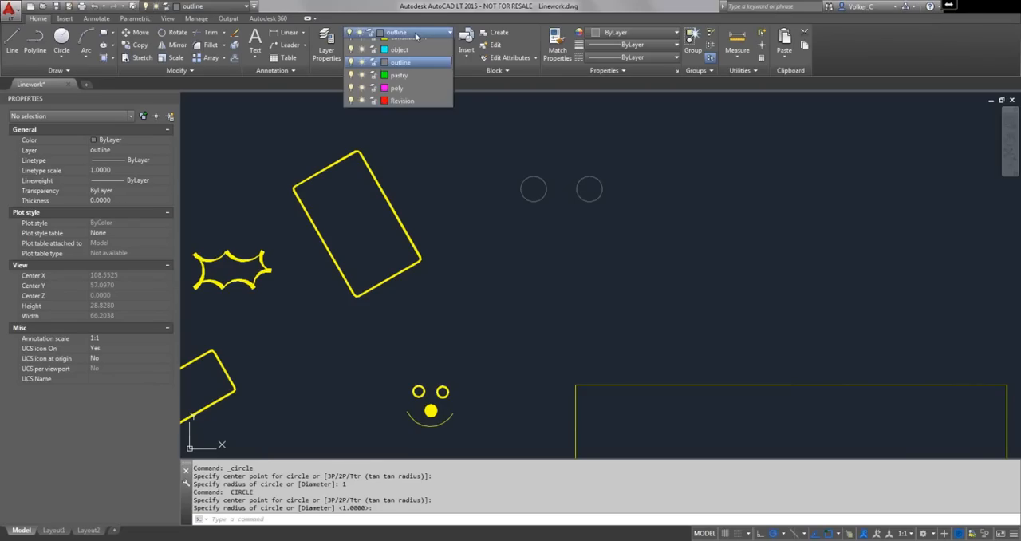
click(410, 72)
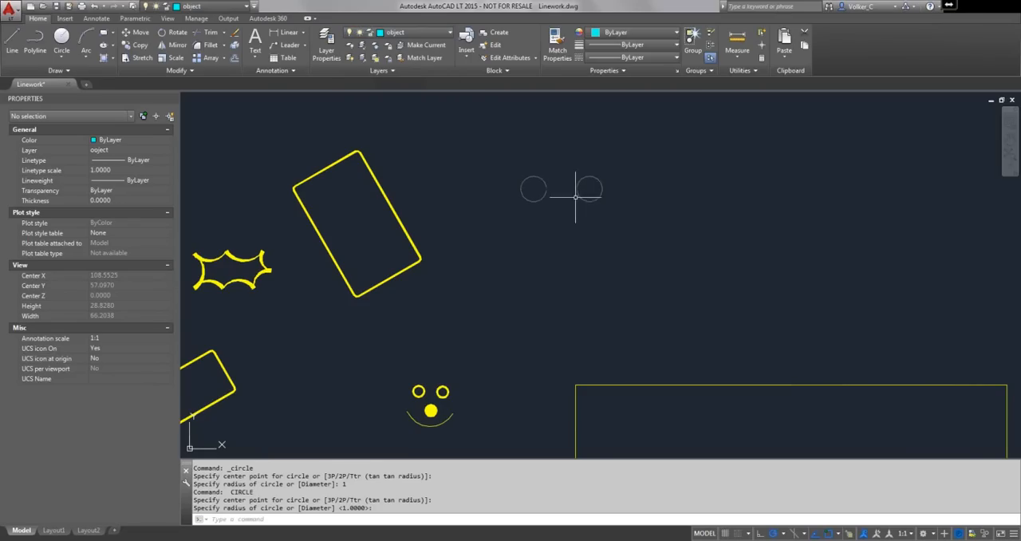
scroll(577, 197, up, 2)
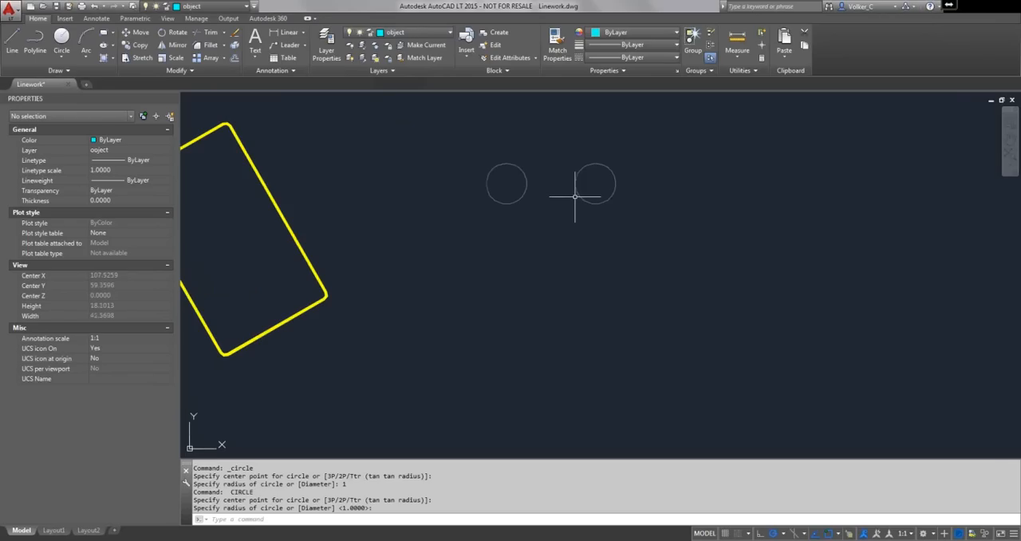
click(113, 34)
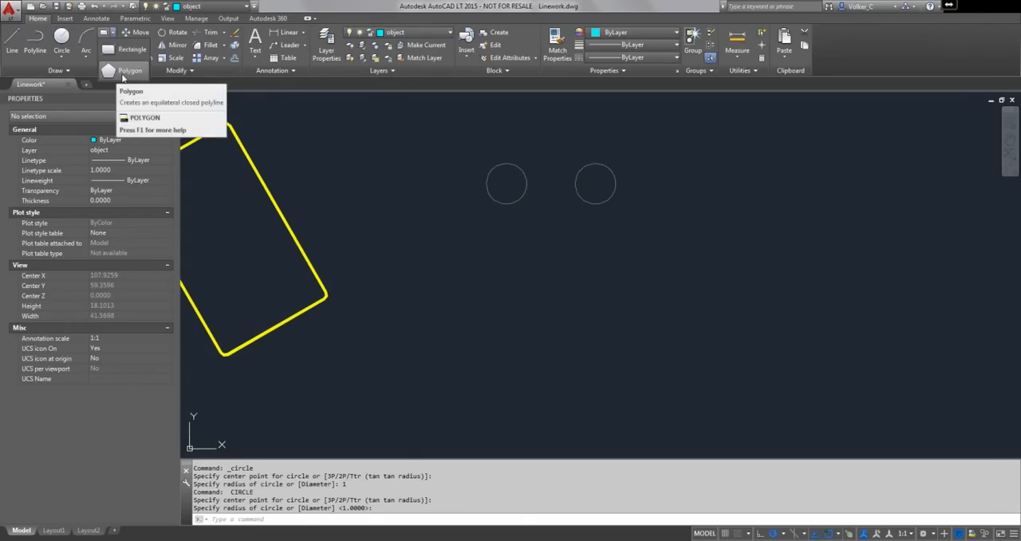
click(122, 73)
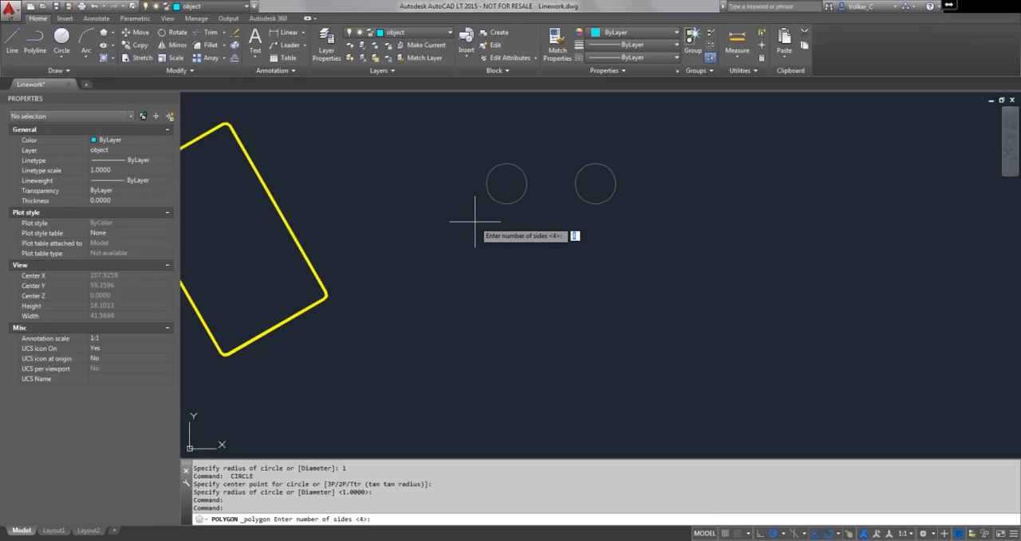
text(6)
key(Return)
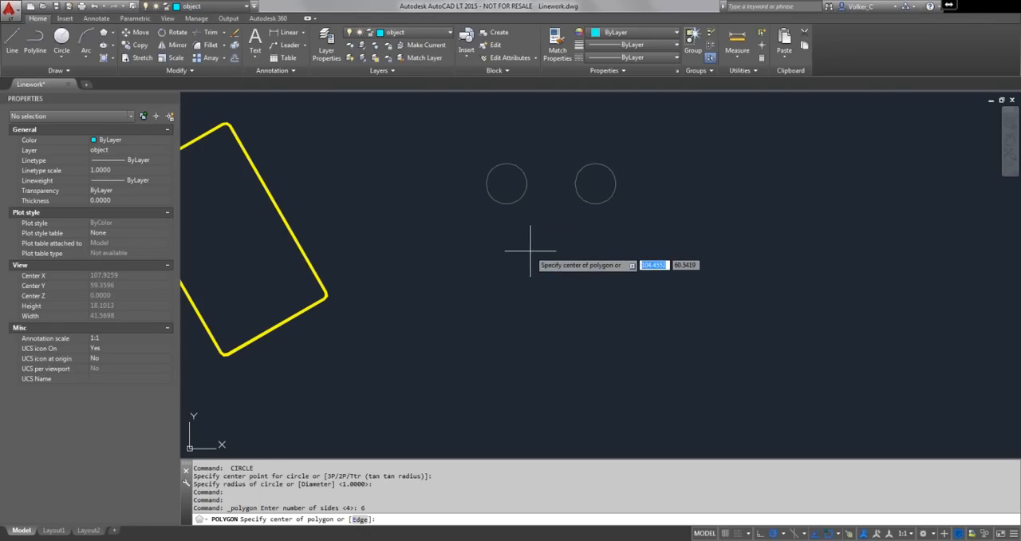
click(505, 184)
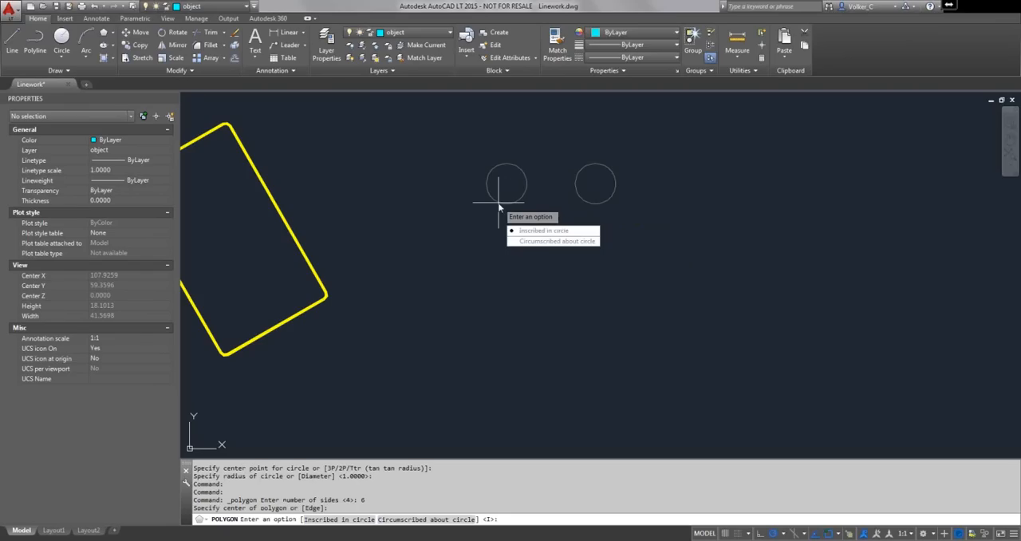
click(538, 230)
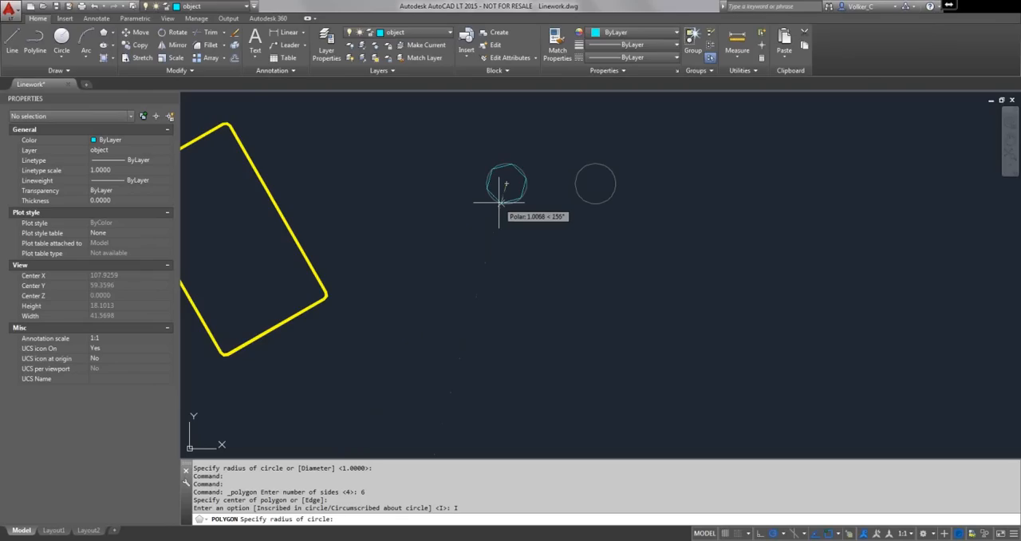
text(1)
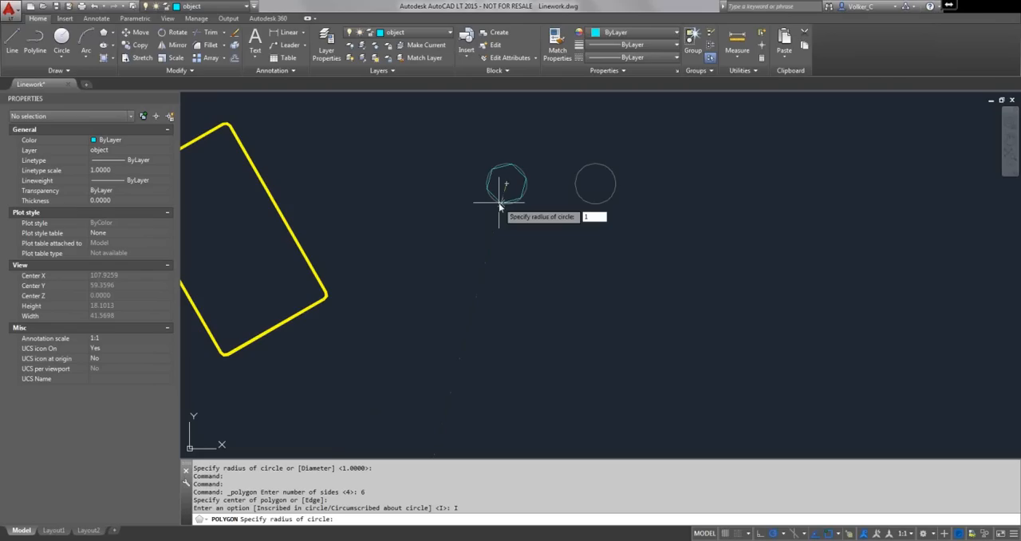
key(Return)
- Draw a six-sided polygon of radius 1 circumscribed about the right circle, centred on it
scroll(498, 191, up, 4)
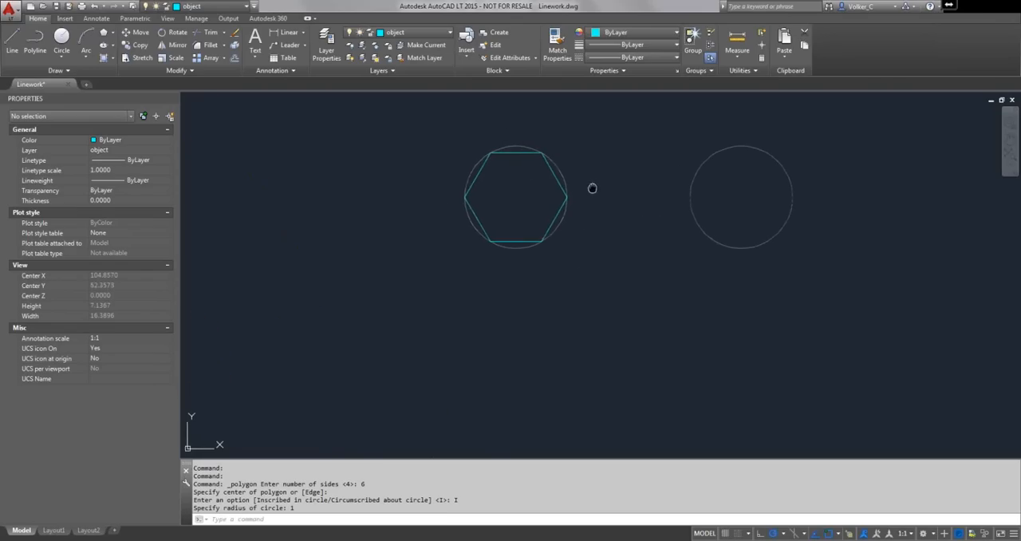
middle_drag(592, 189, 449, 250)
scroll(452, 246, up, 2)
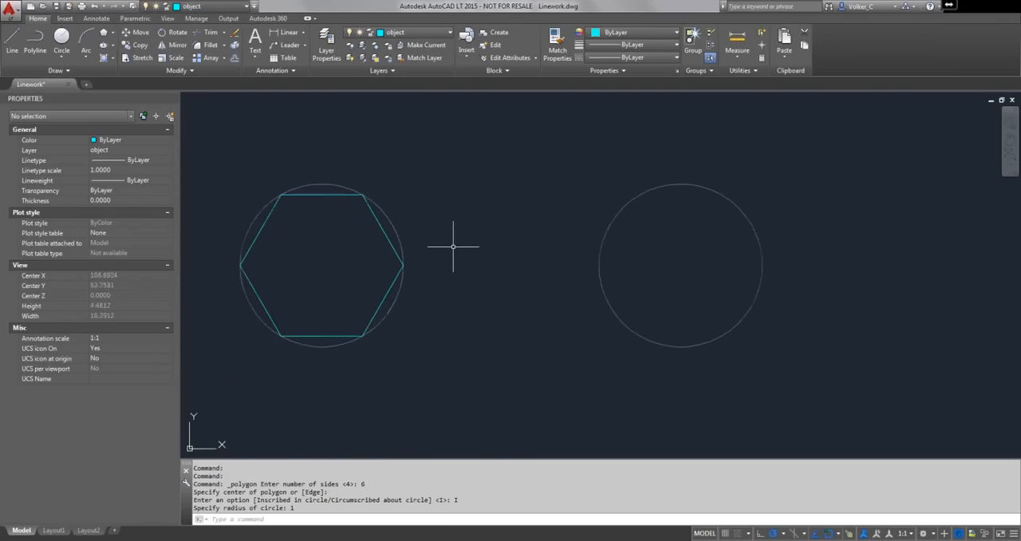
right_click(451, 246)
click(480, 252)
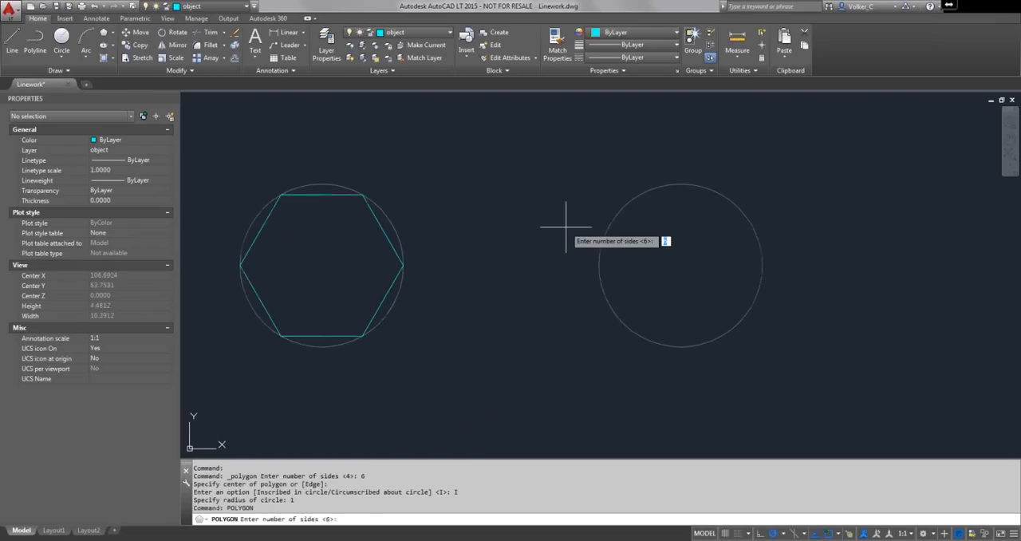
key(Return)
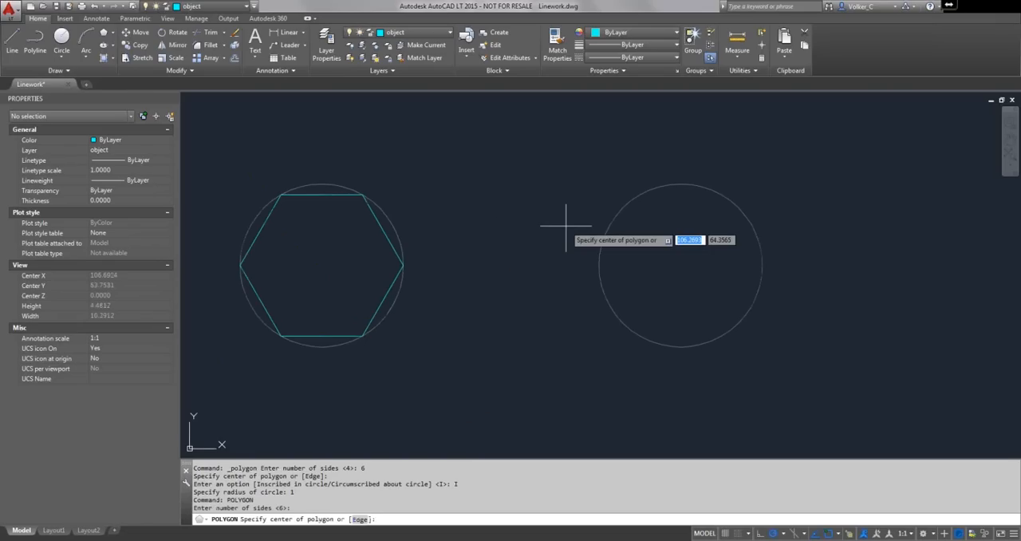
click(609, 231)
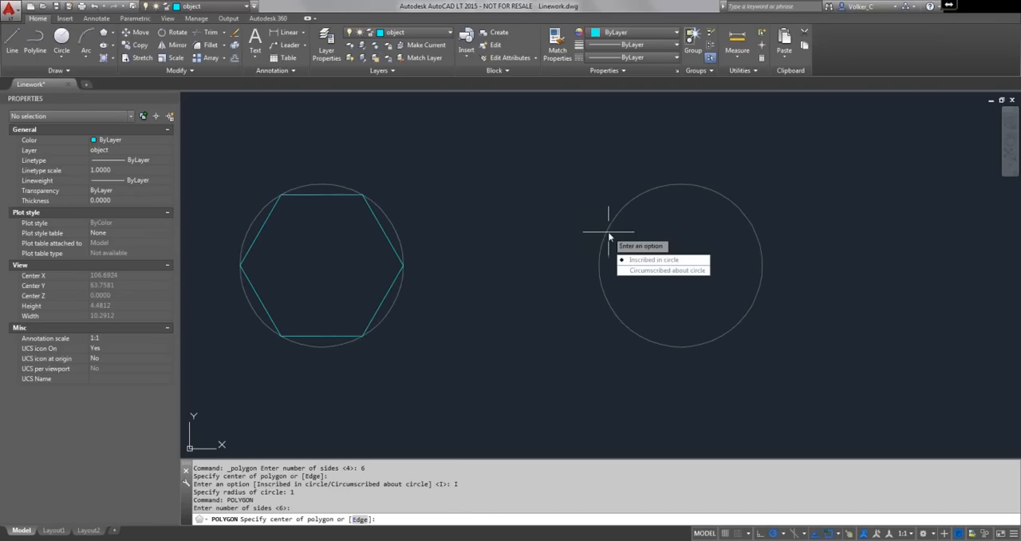
click(646, 275)
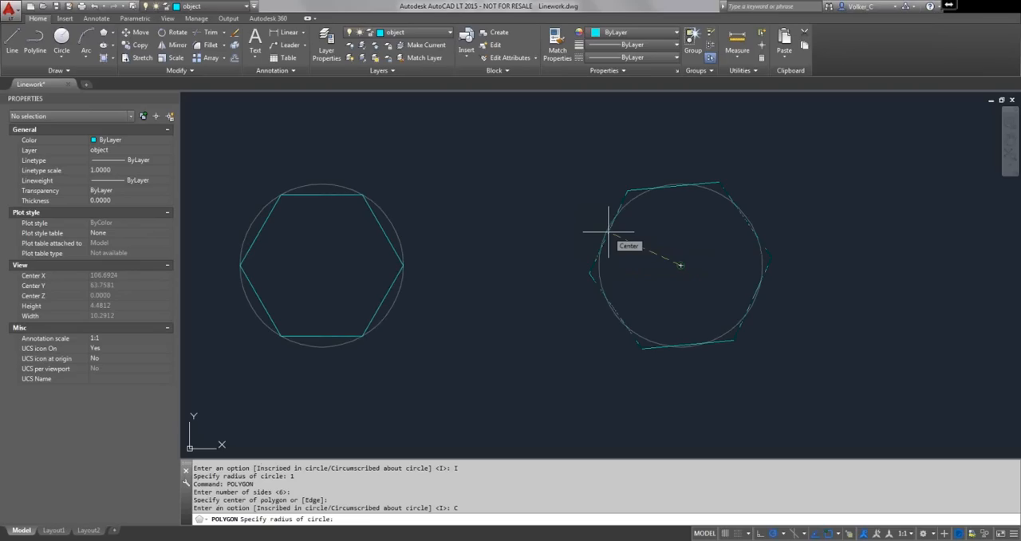
text(1)
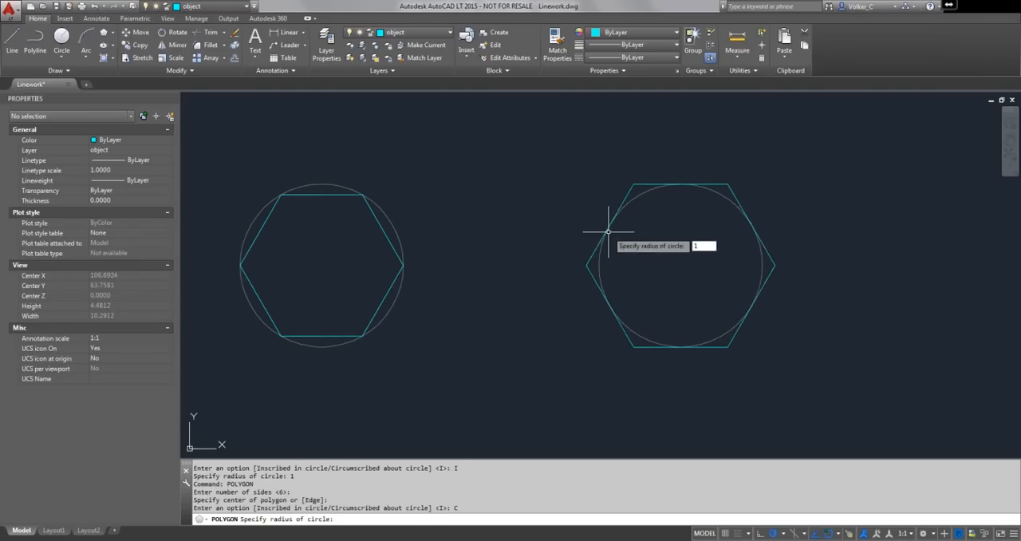
key(Return)
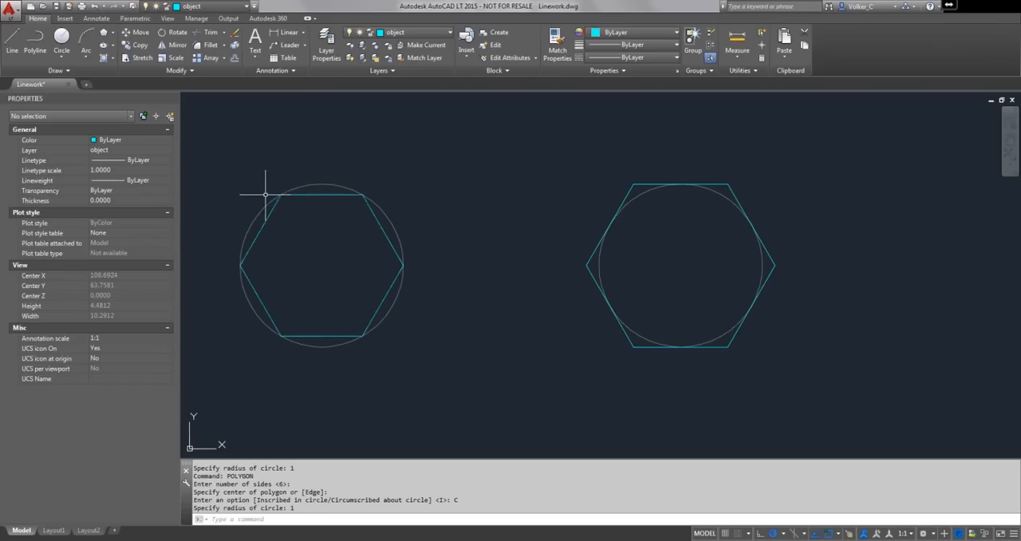
- Erase the circle inside the circumscribed hexagon
click(702, 187)
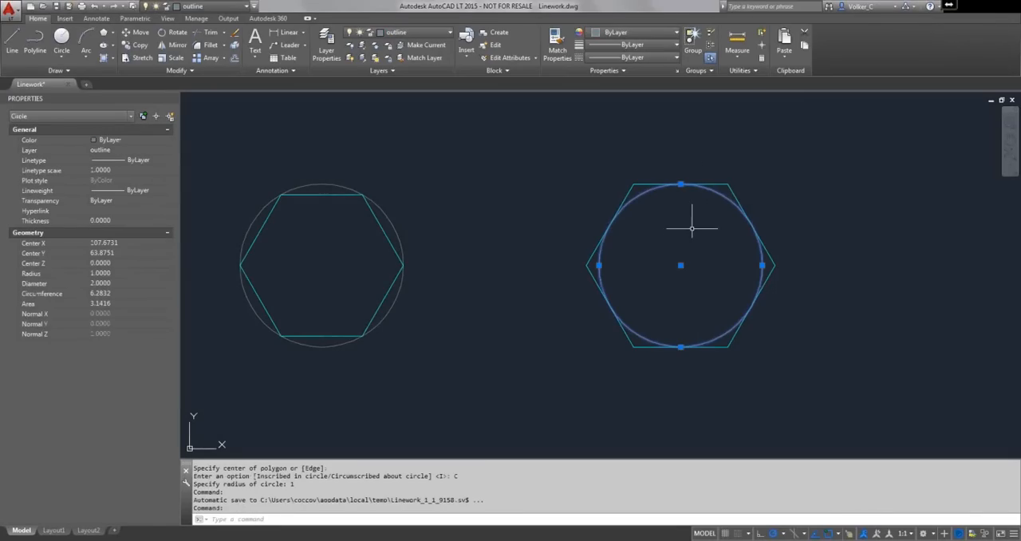
text(e)
key(Return)
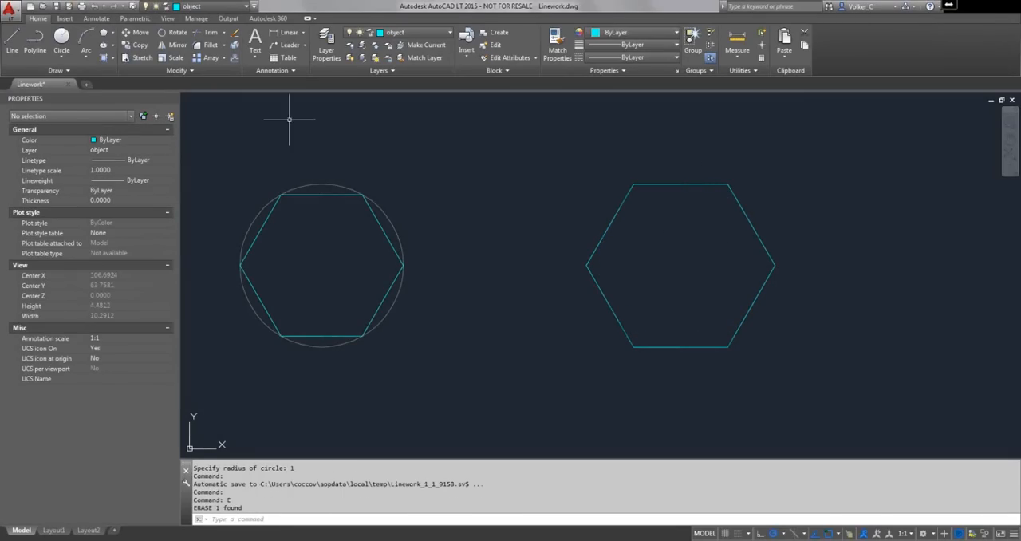
- Draw a six-sided polygon by its edge, starting right of the larger hexagon and running the edge 1 unit straight down
click(12, 40)
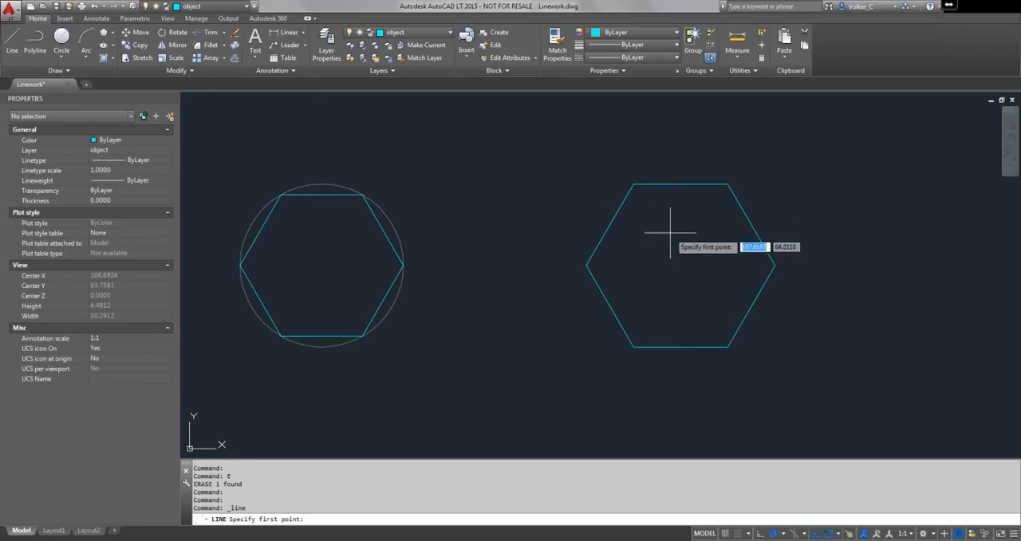
middle_drag(724, 267, 403, 268)
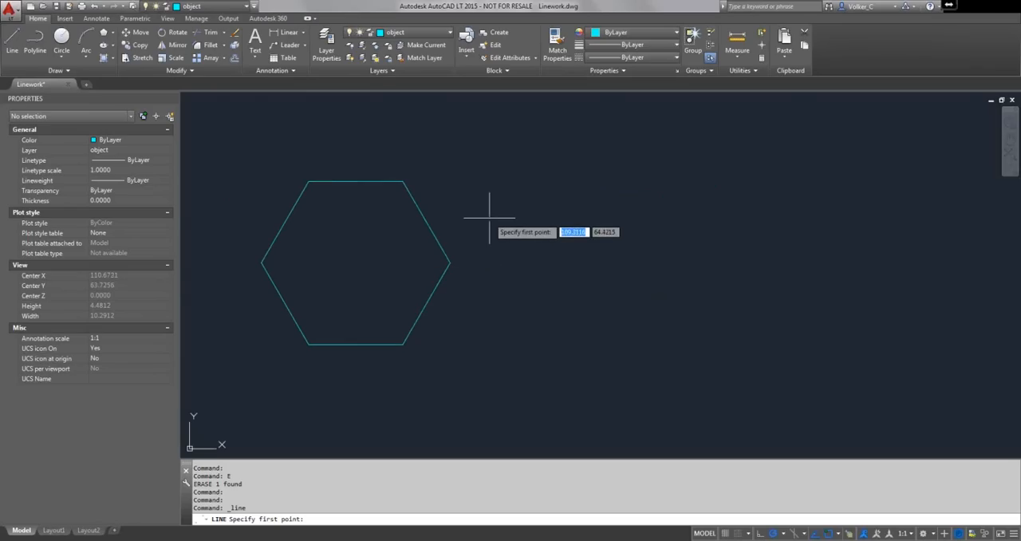
click(104, 34)
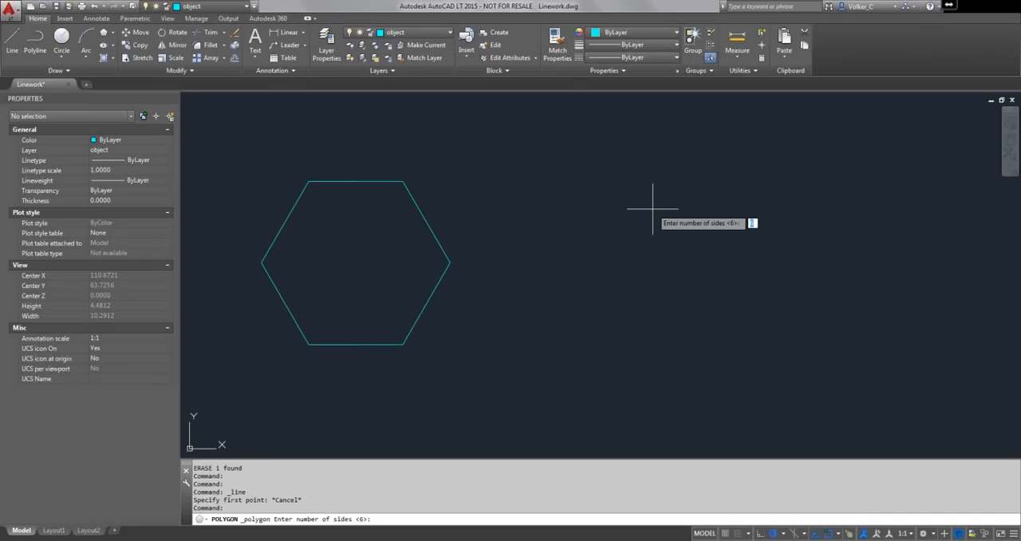
key(Return)
right_click(653, 209)
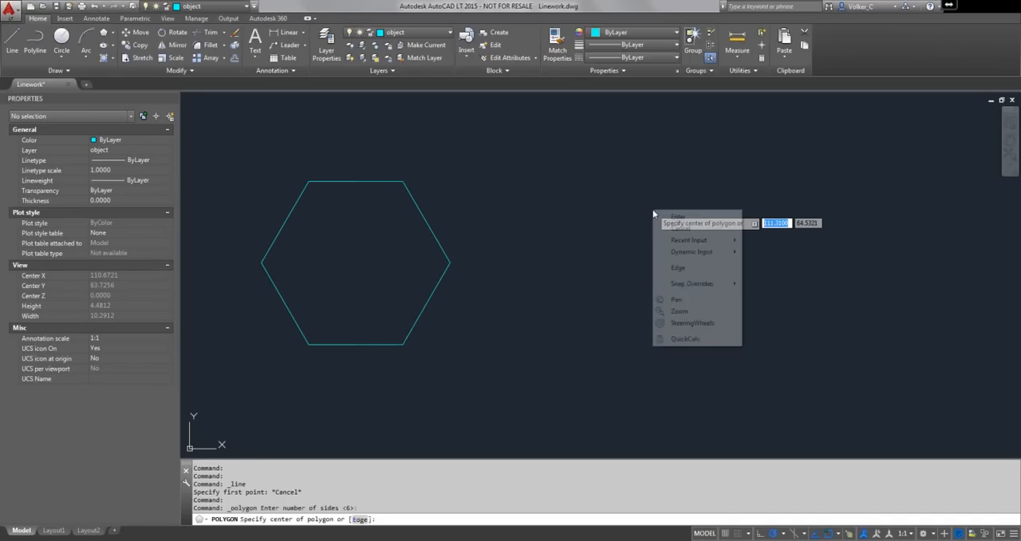
click(677, 268)
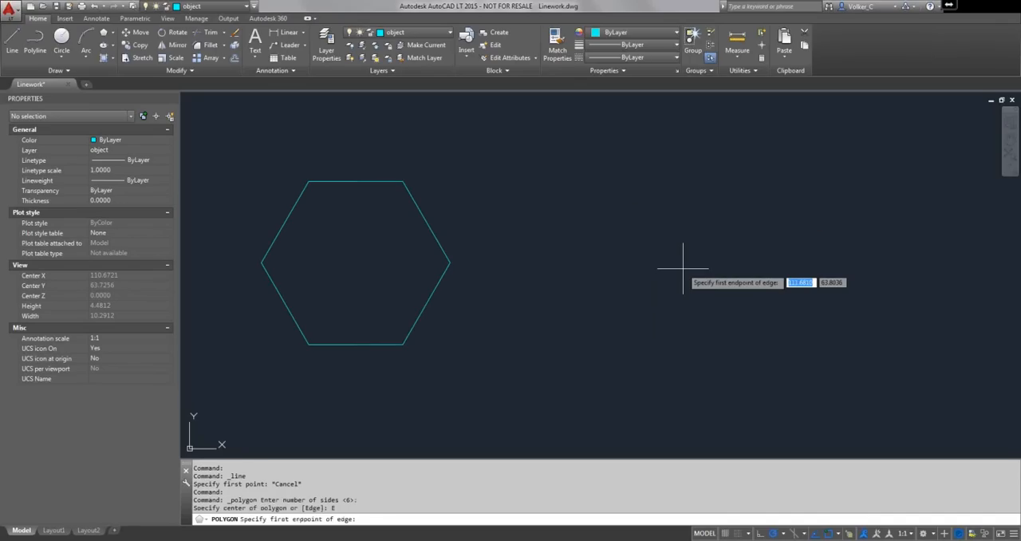
click(598, 281)
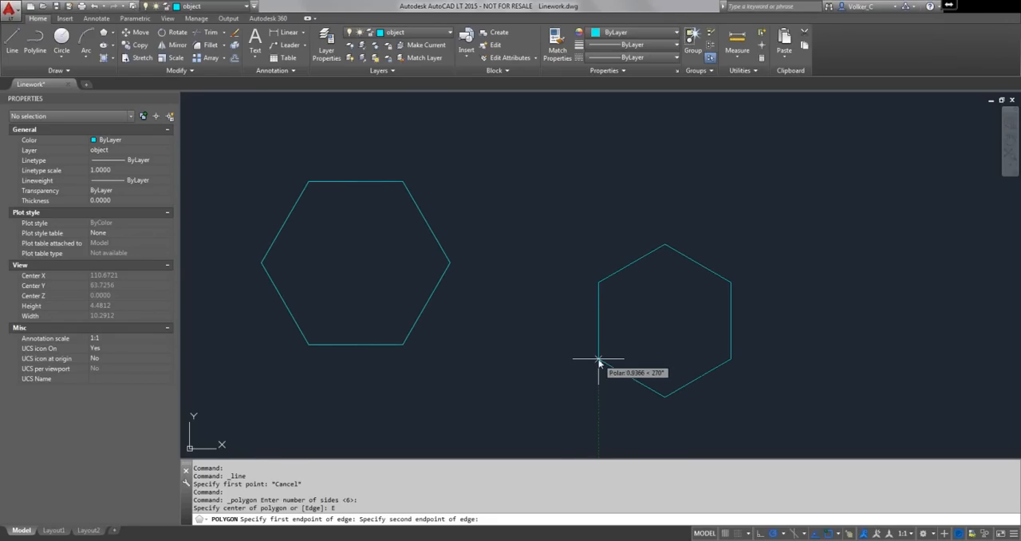
text(1)
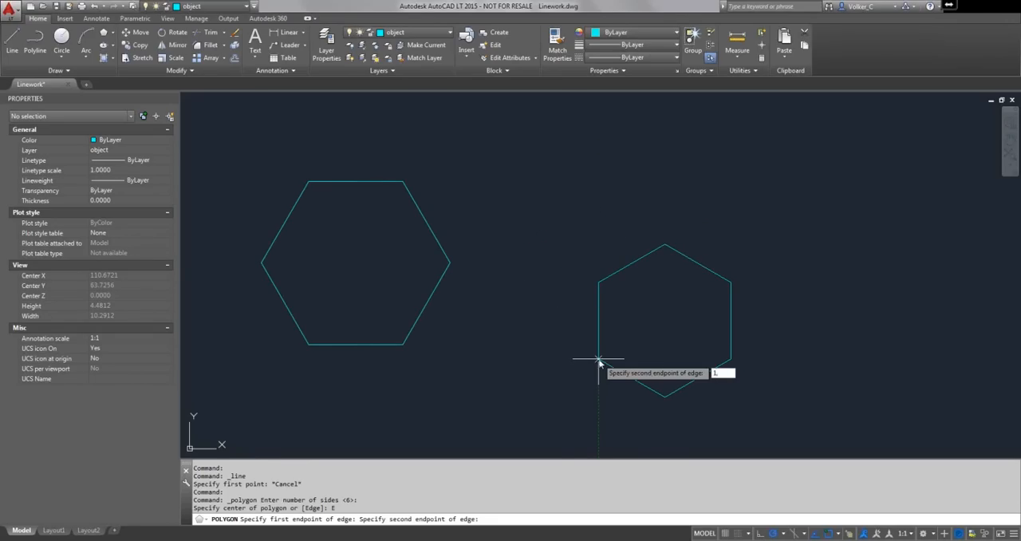
key(Return)
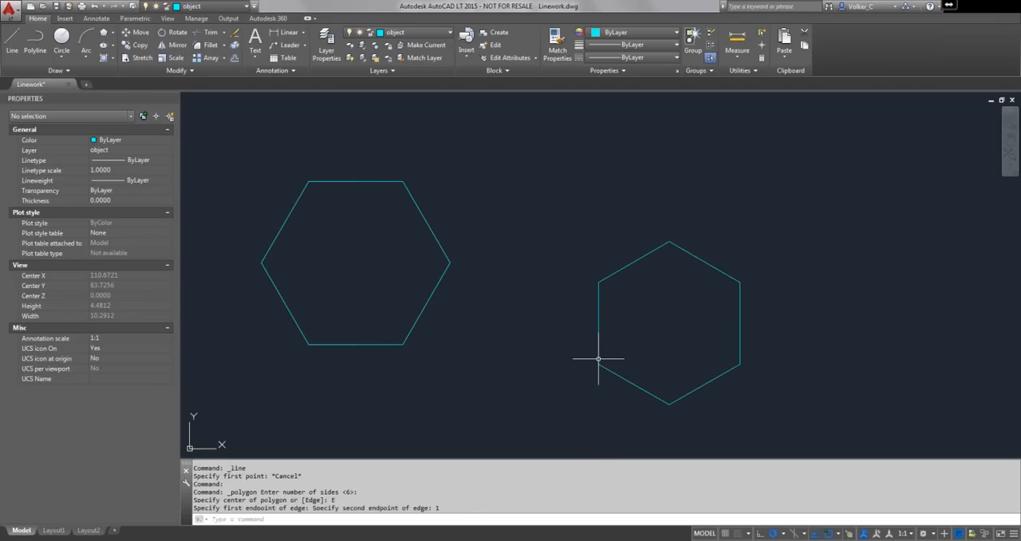
- Switch to the Back to Basics presentation in PowerPoint
scroll(648, 332, down, 2)
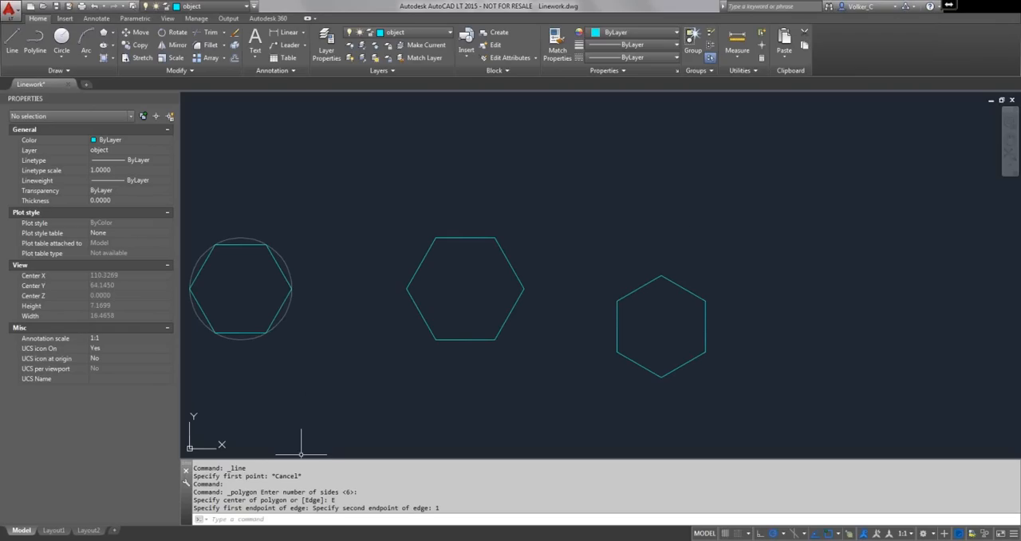
mouse_move(261, 540)
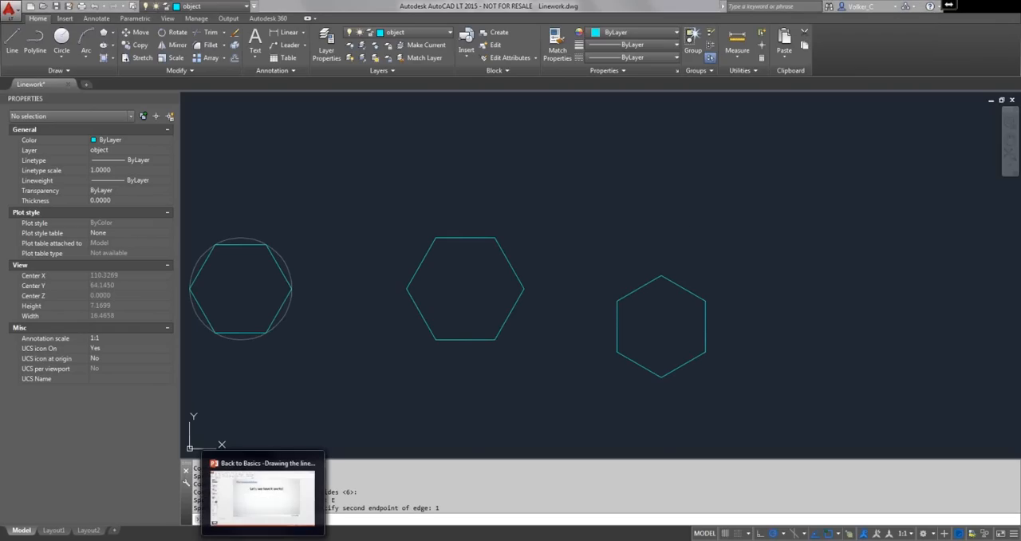